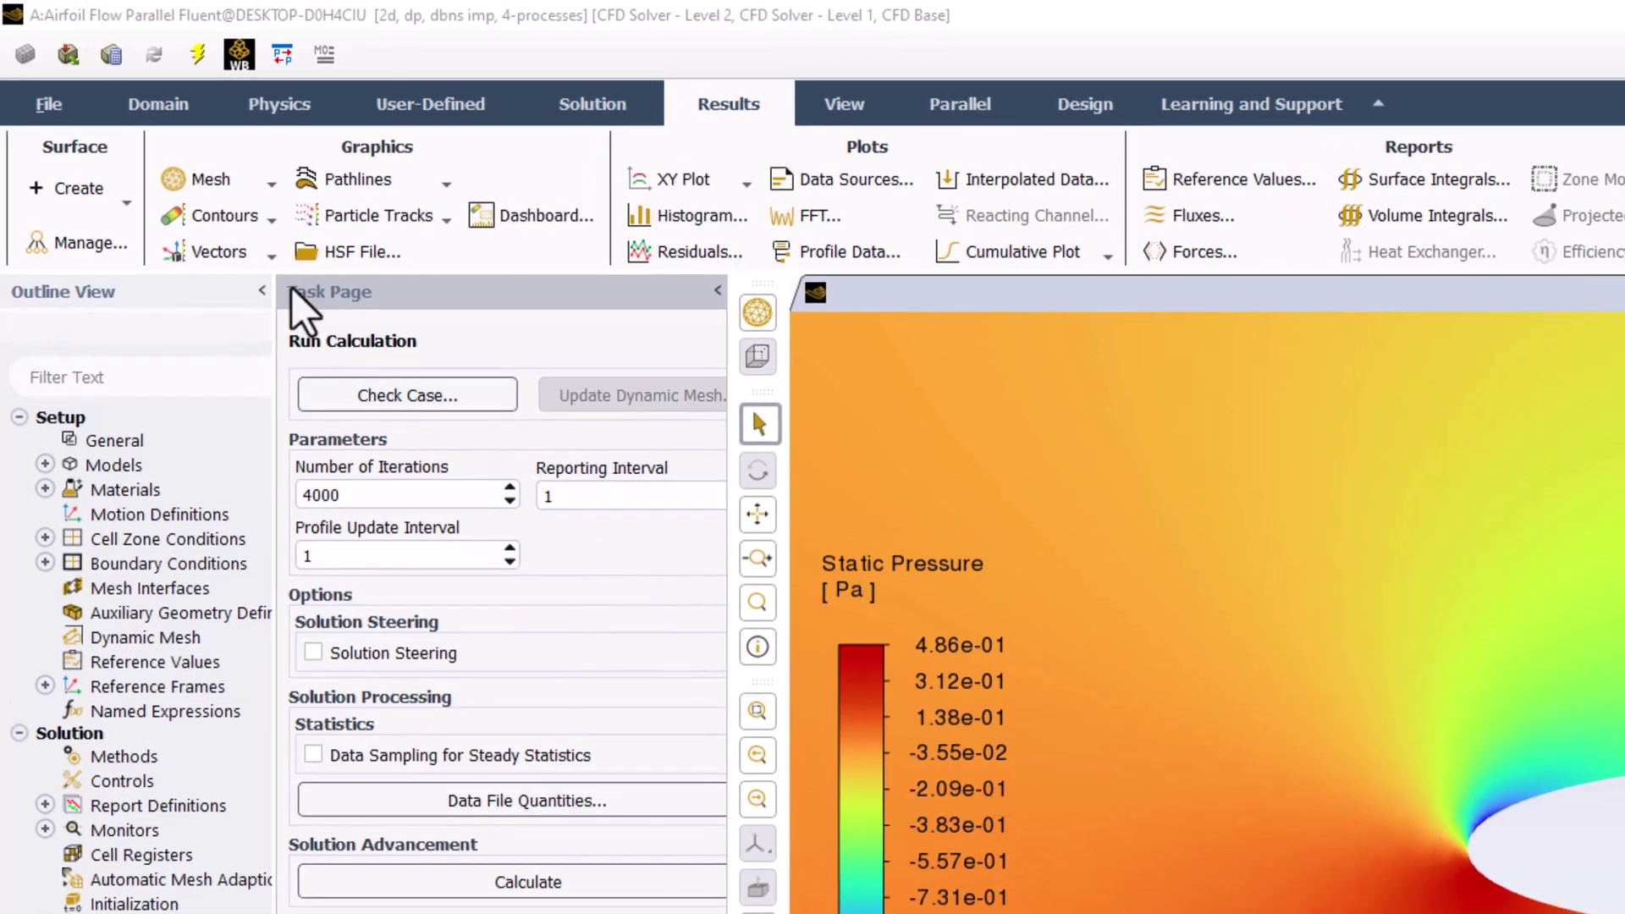
- Expand the Contours menu in the Results Graphics group to reveal New...
{"action": "left_click", "coordinate": [236, 222]}
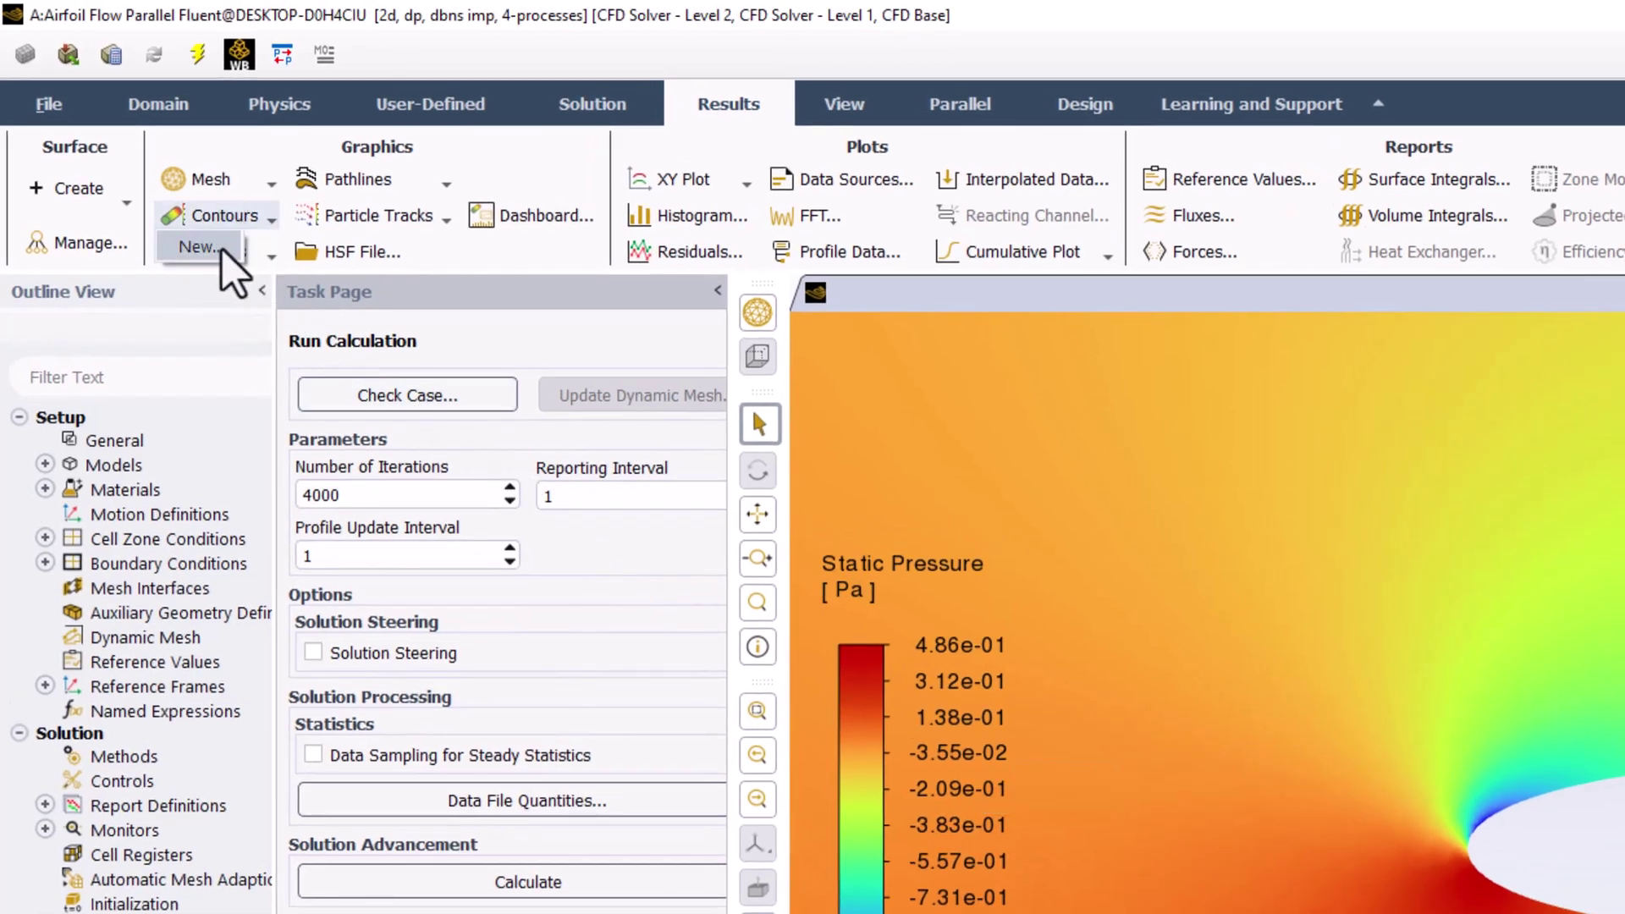
- Create contour steamfunction_contours of Velocity > Stream Function, unfilled, with Auto Range off
{"action": "left_click", "coordinate": [221, 248]}
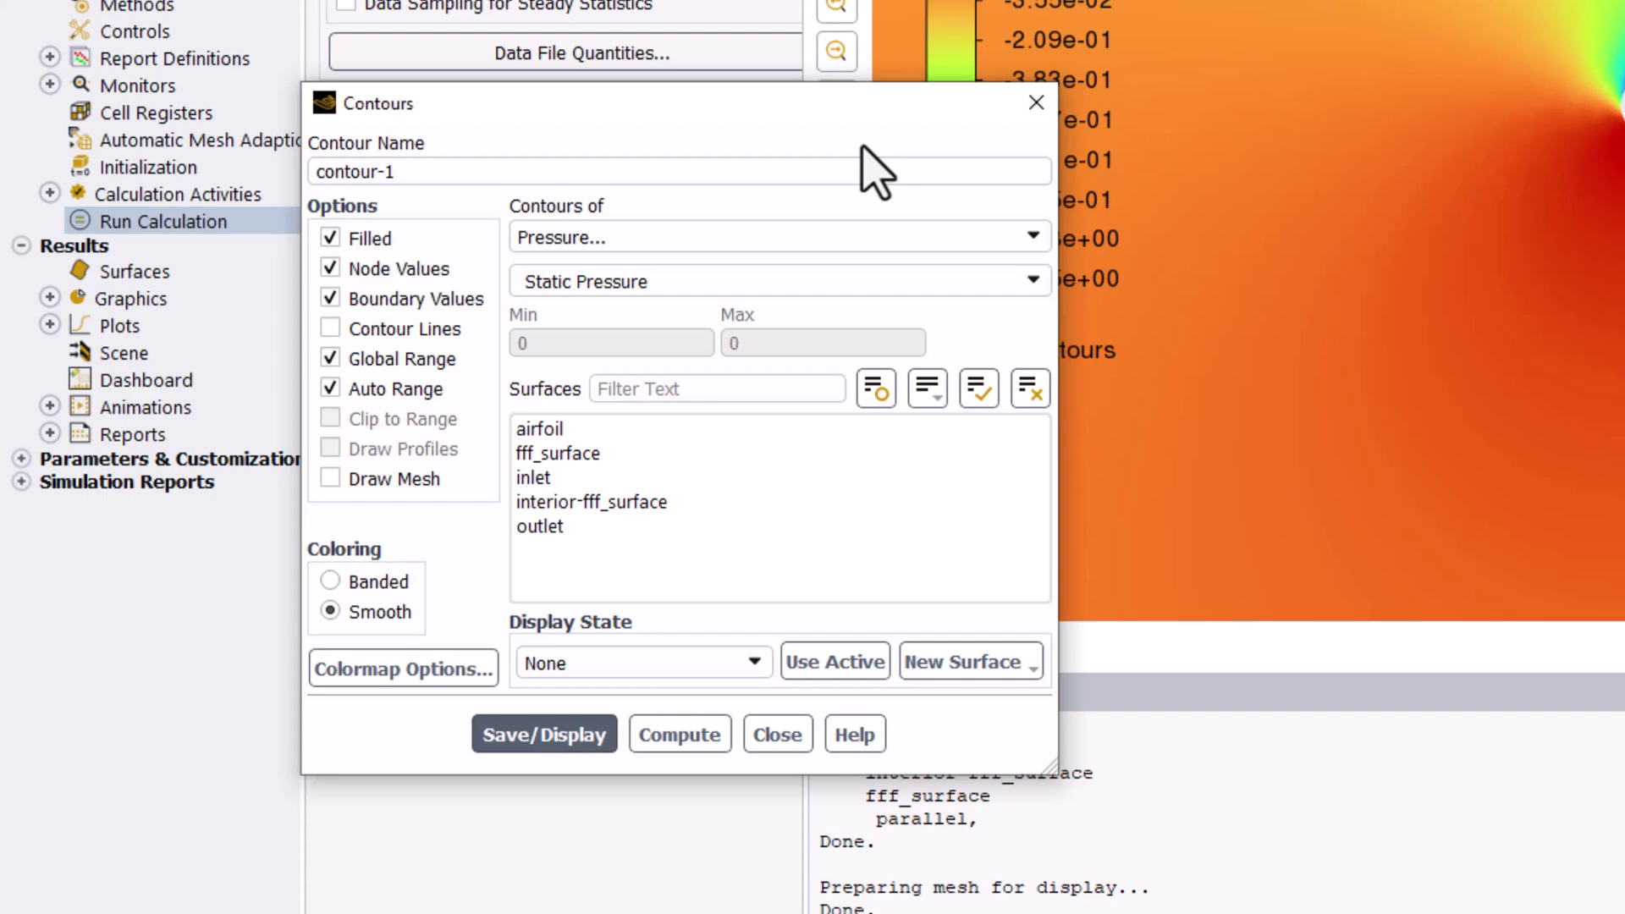
{"action": "left_click_drag", "start_coordinate": [842, 172], "coordinate": [215, 167]}
{"action": "type", "text": "steam"}
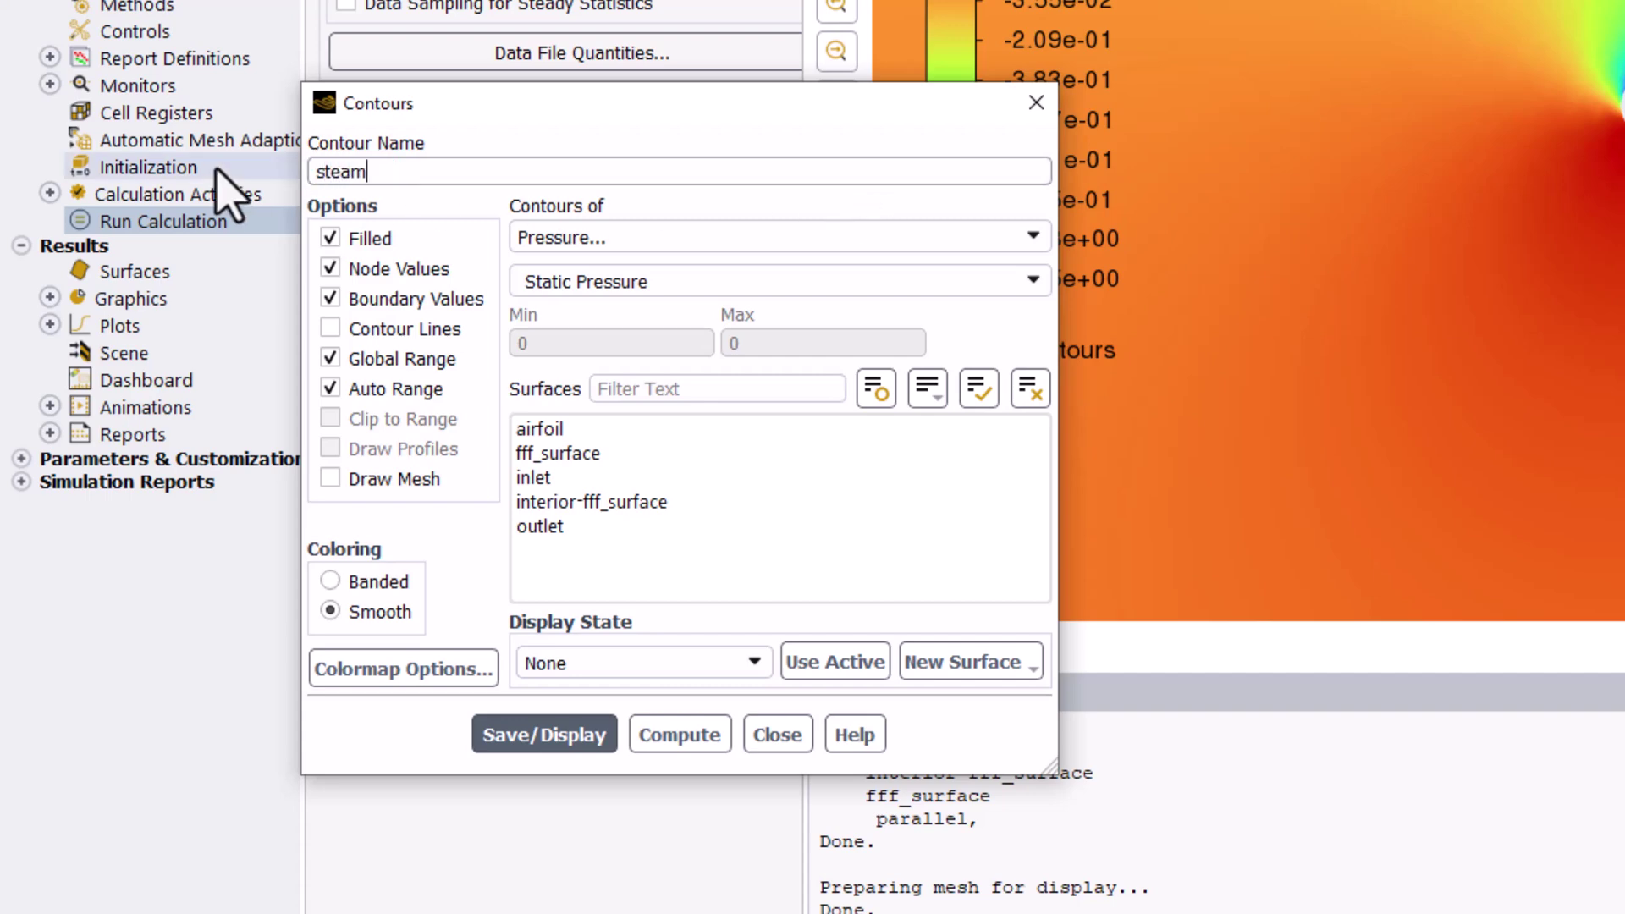
{"action": "type", "text": "function_contours"}
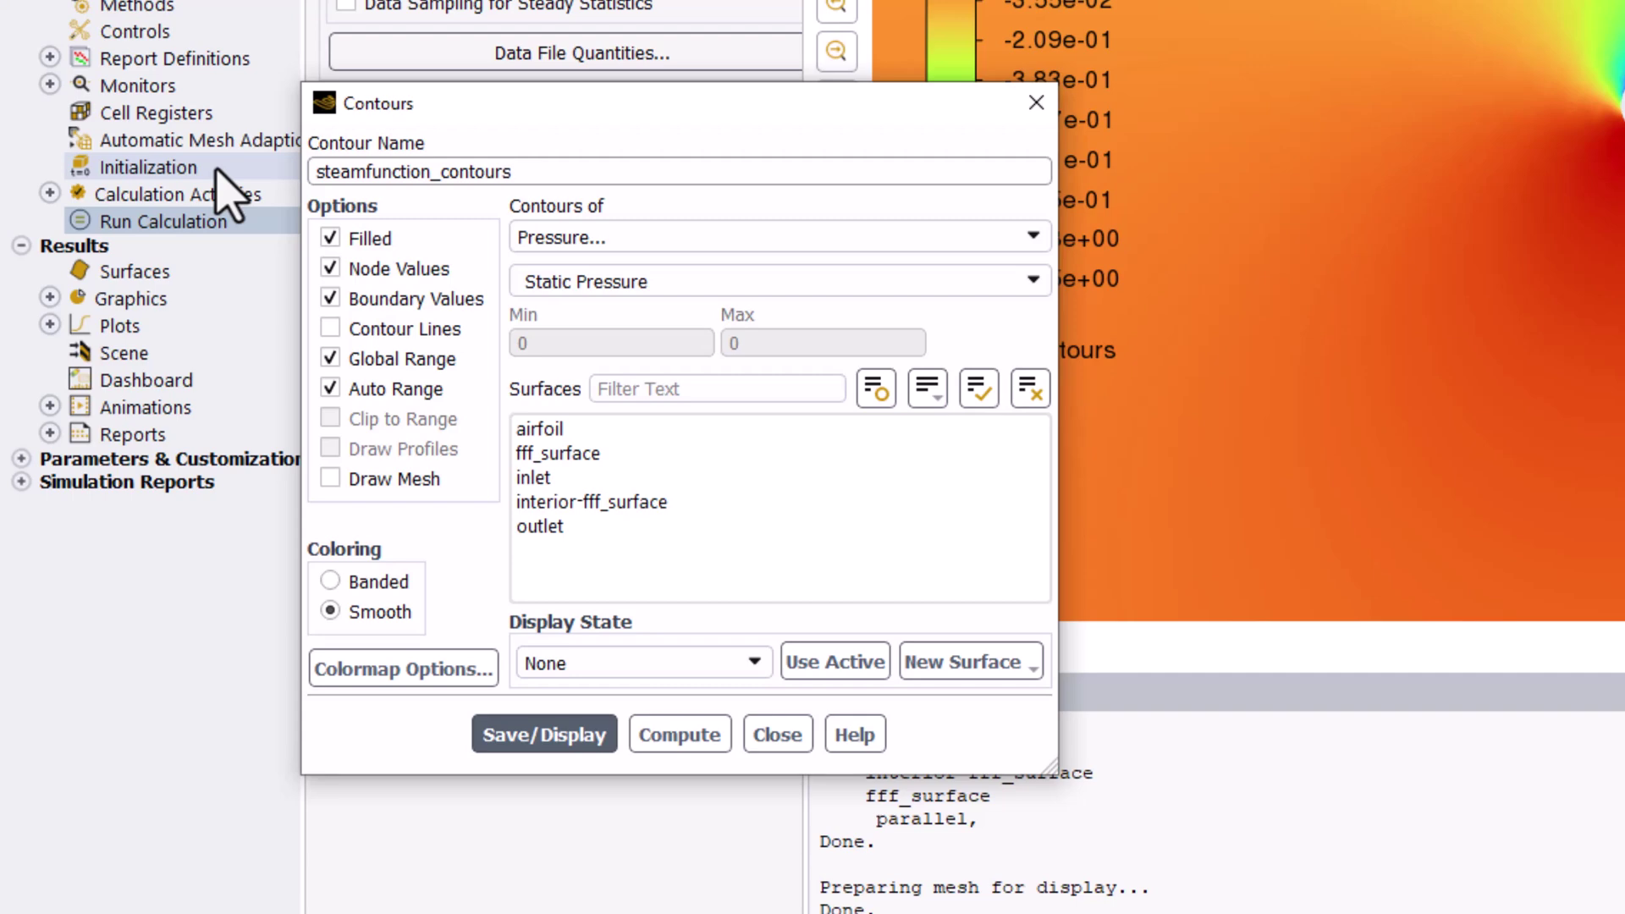
{"action": "left_click", "coordinate": [952, 240]}
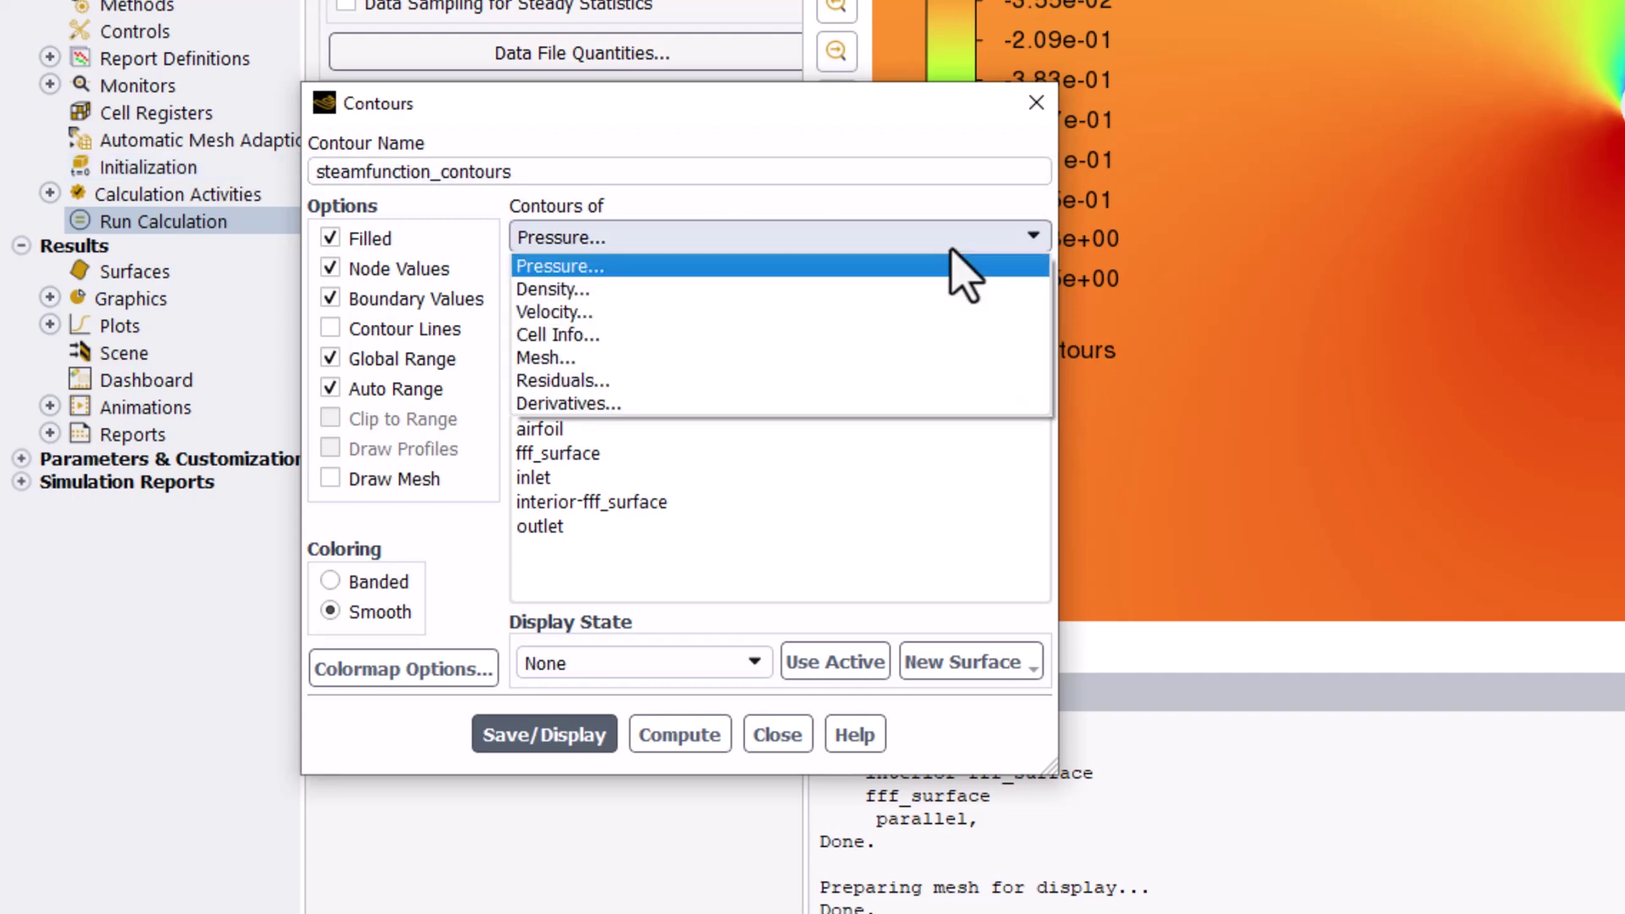
{"action": "left_click", "coordinate": [982, 314]}
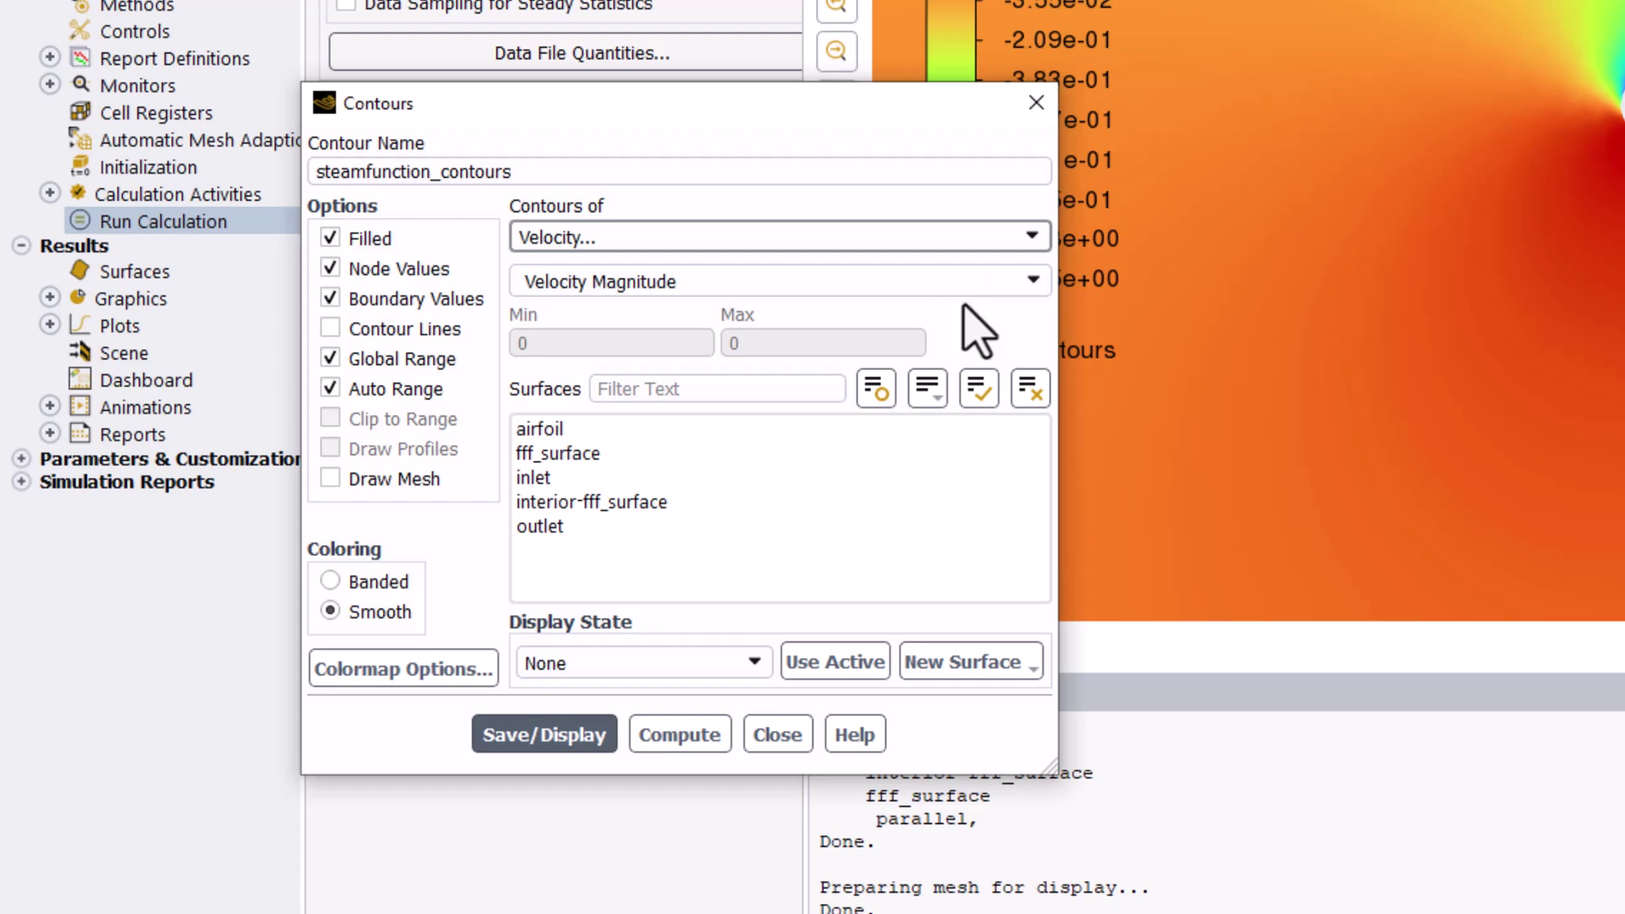
{"action": "left_click", "coordinate": [1033, 283]}
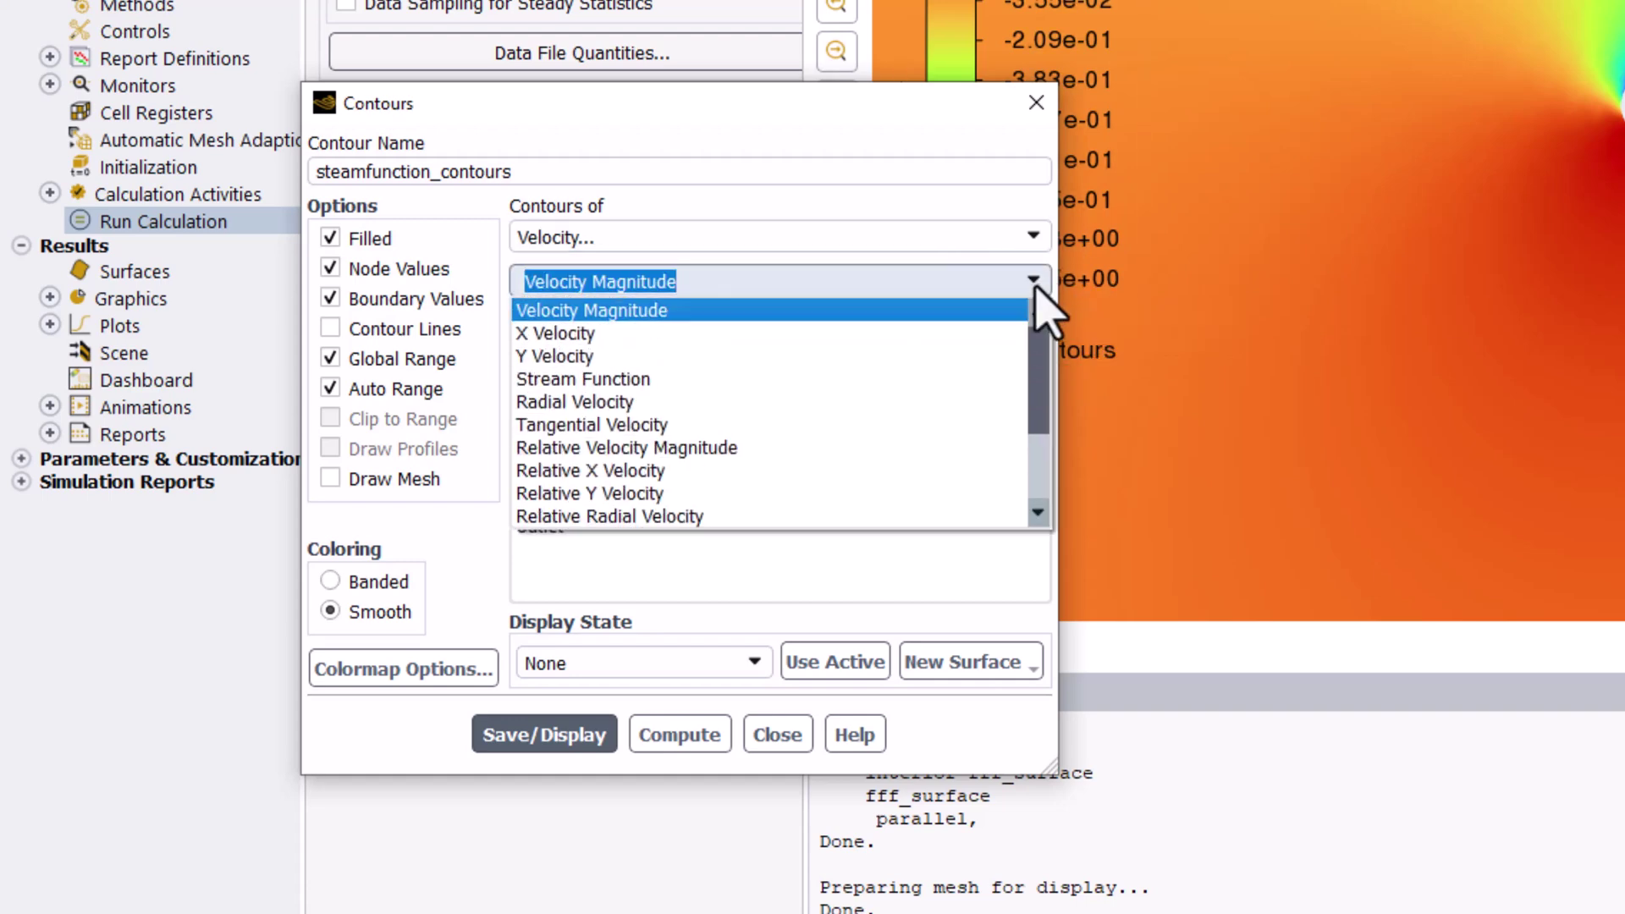
{"action": "left_click", "coordinate": [955, 375]}
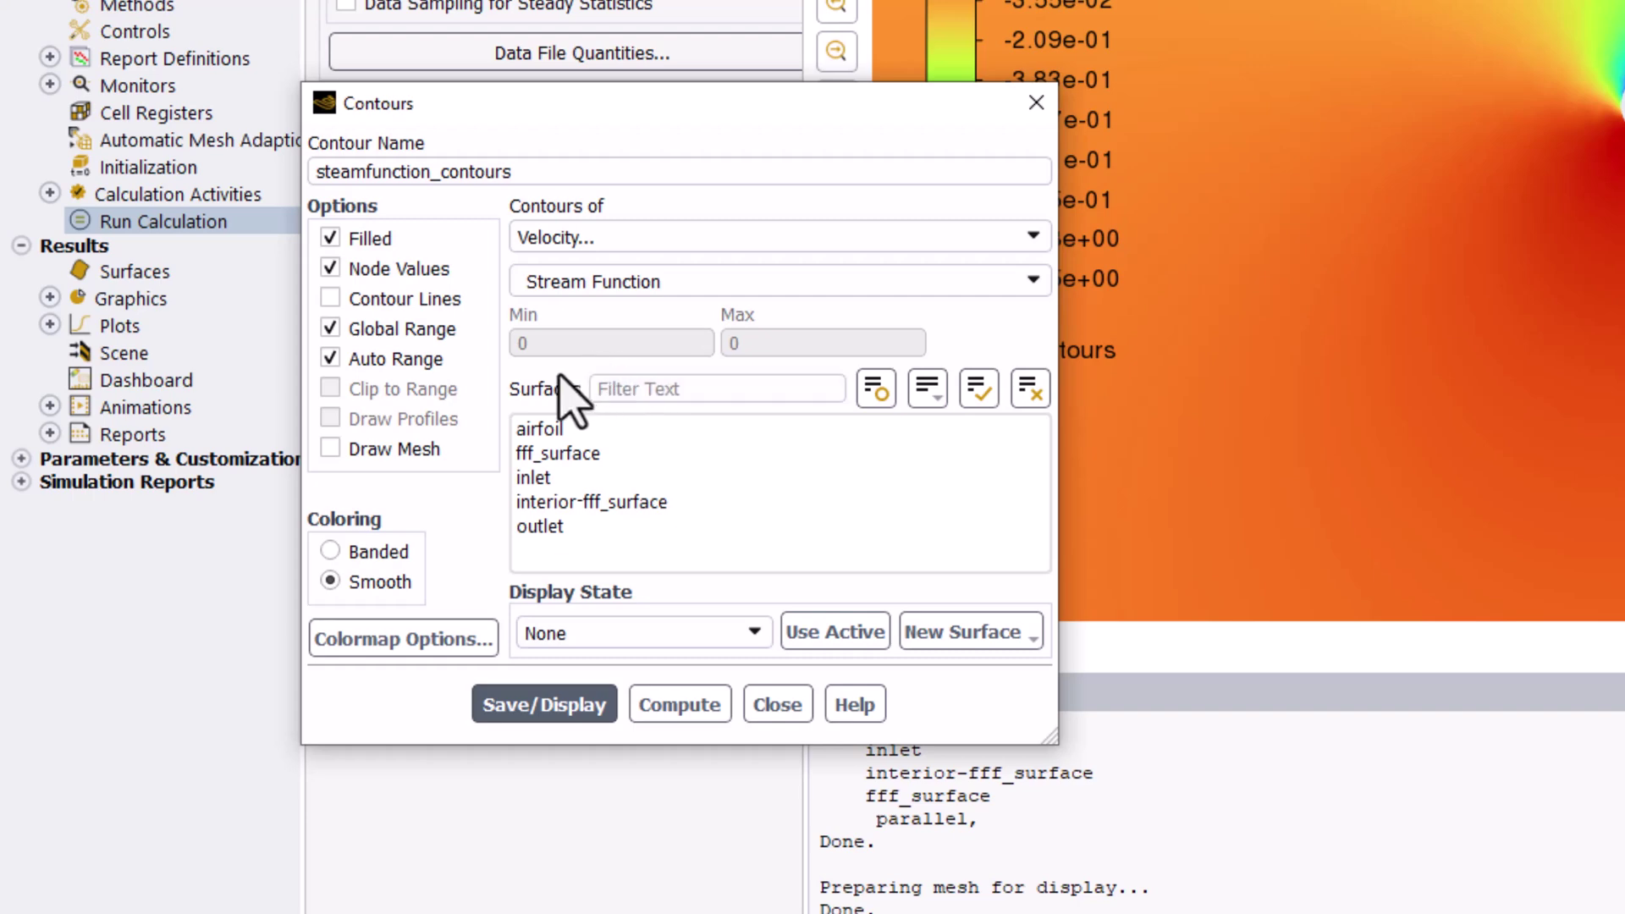
{"action": "left_click", "coordinate": [373, 241]}
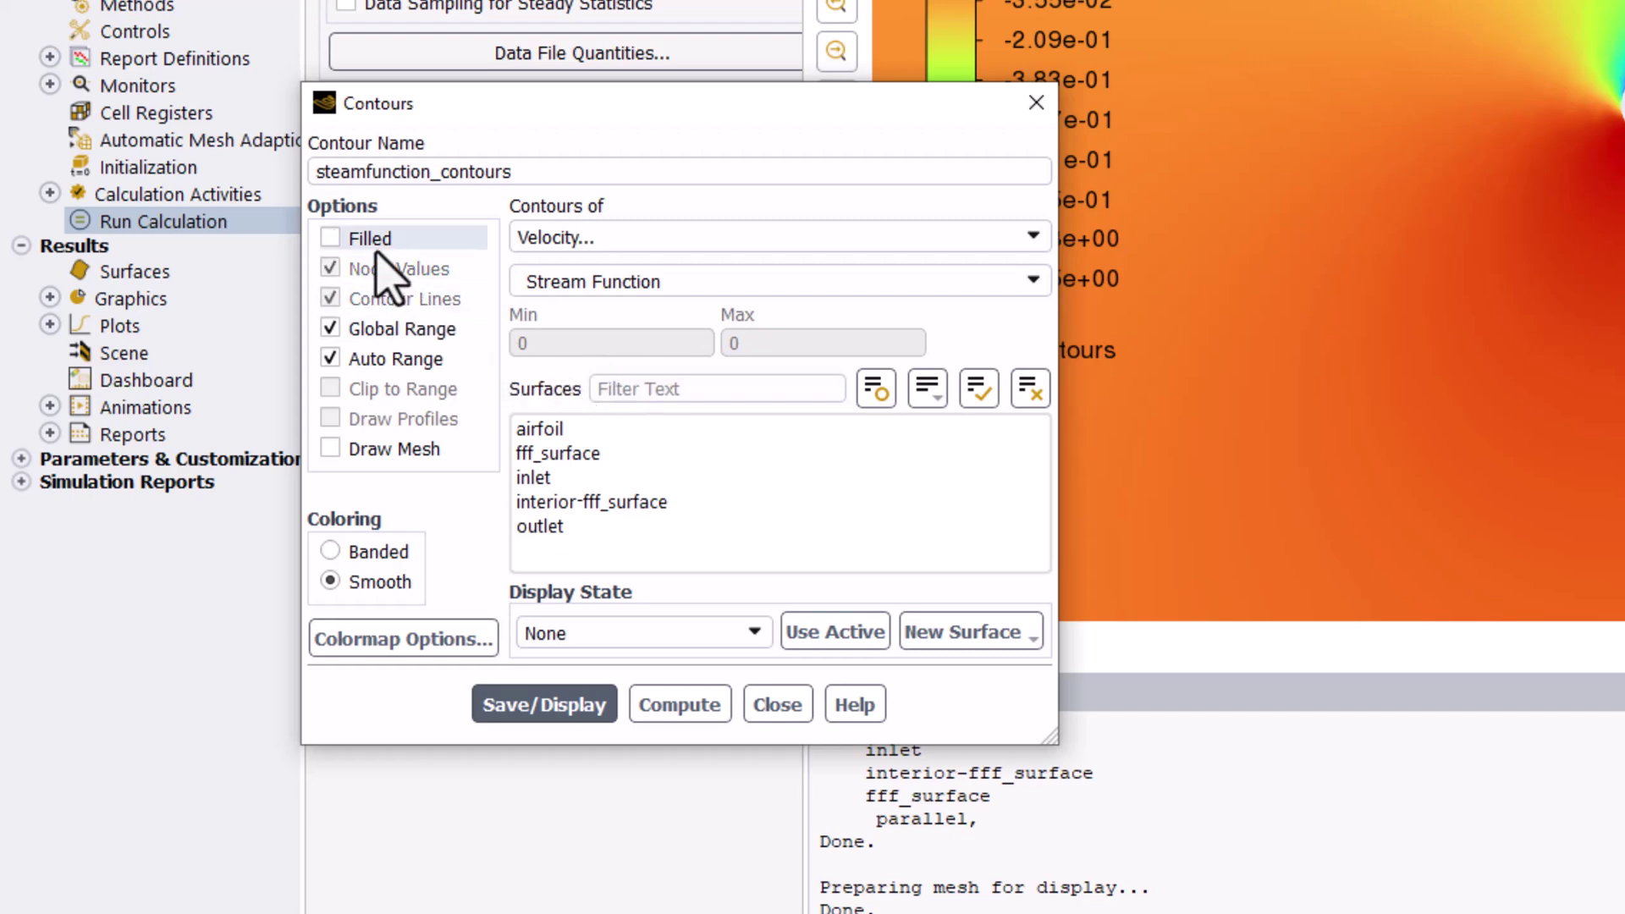
{"action": "left_click", "coordinate": [444, 358]}
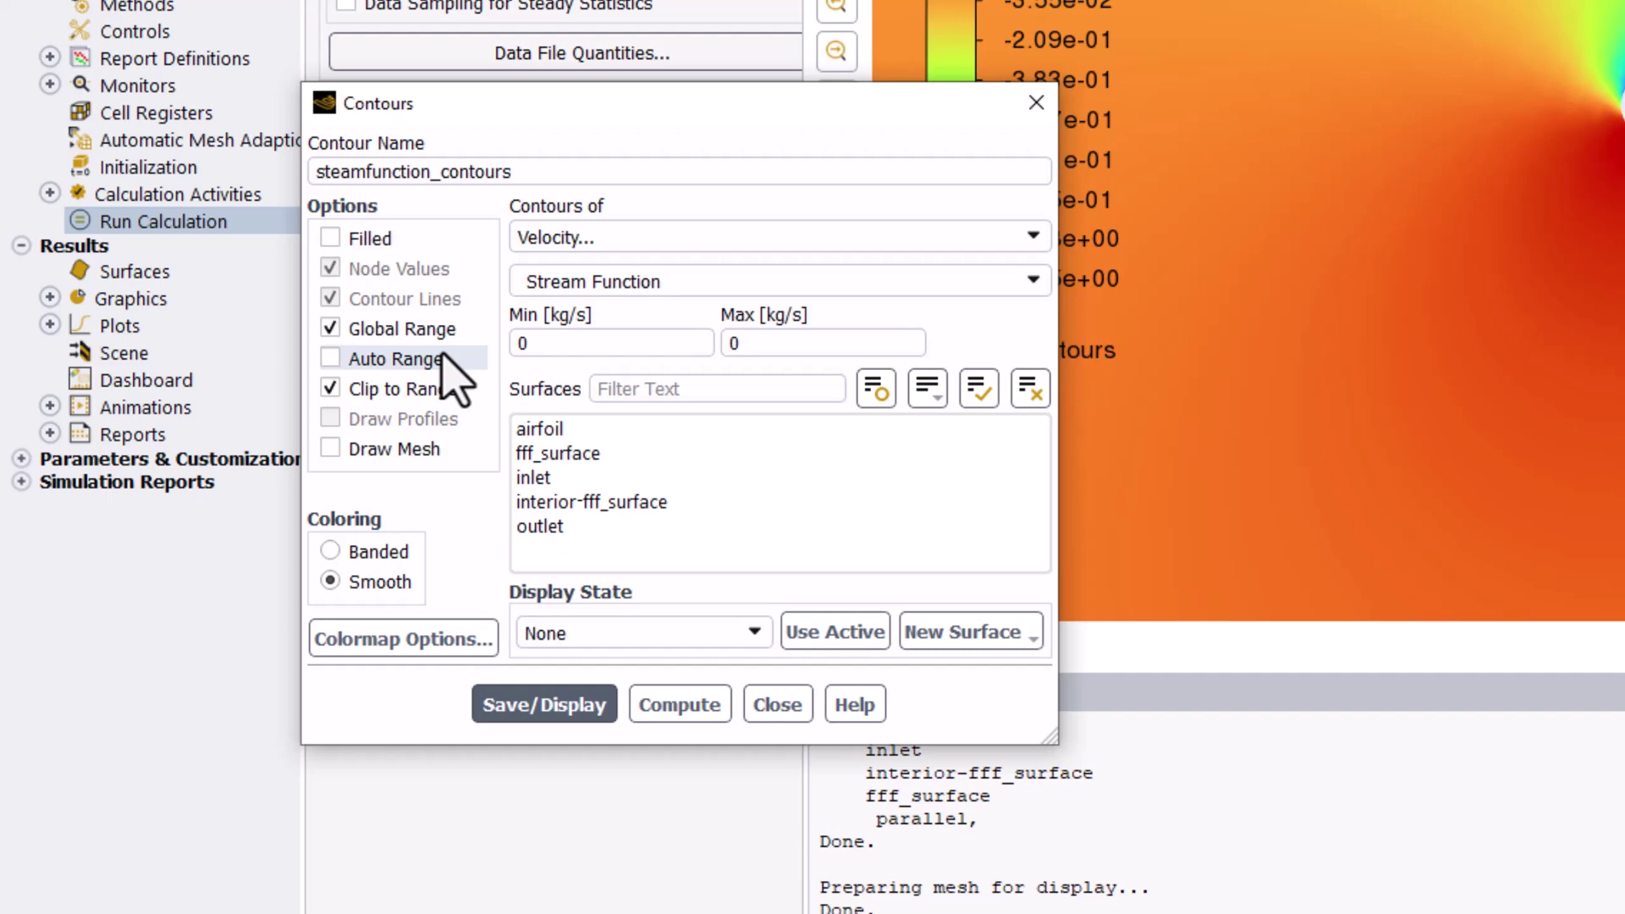
- Set the contour range to a minimum of 13.11 and a maximum of 14.16
{"action": "double_click", "coordinate": [569, 344]}
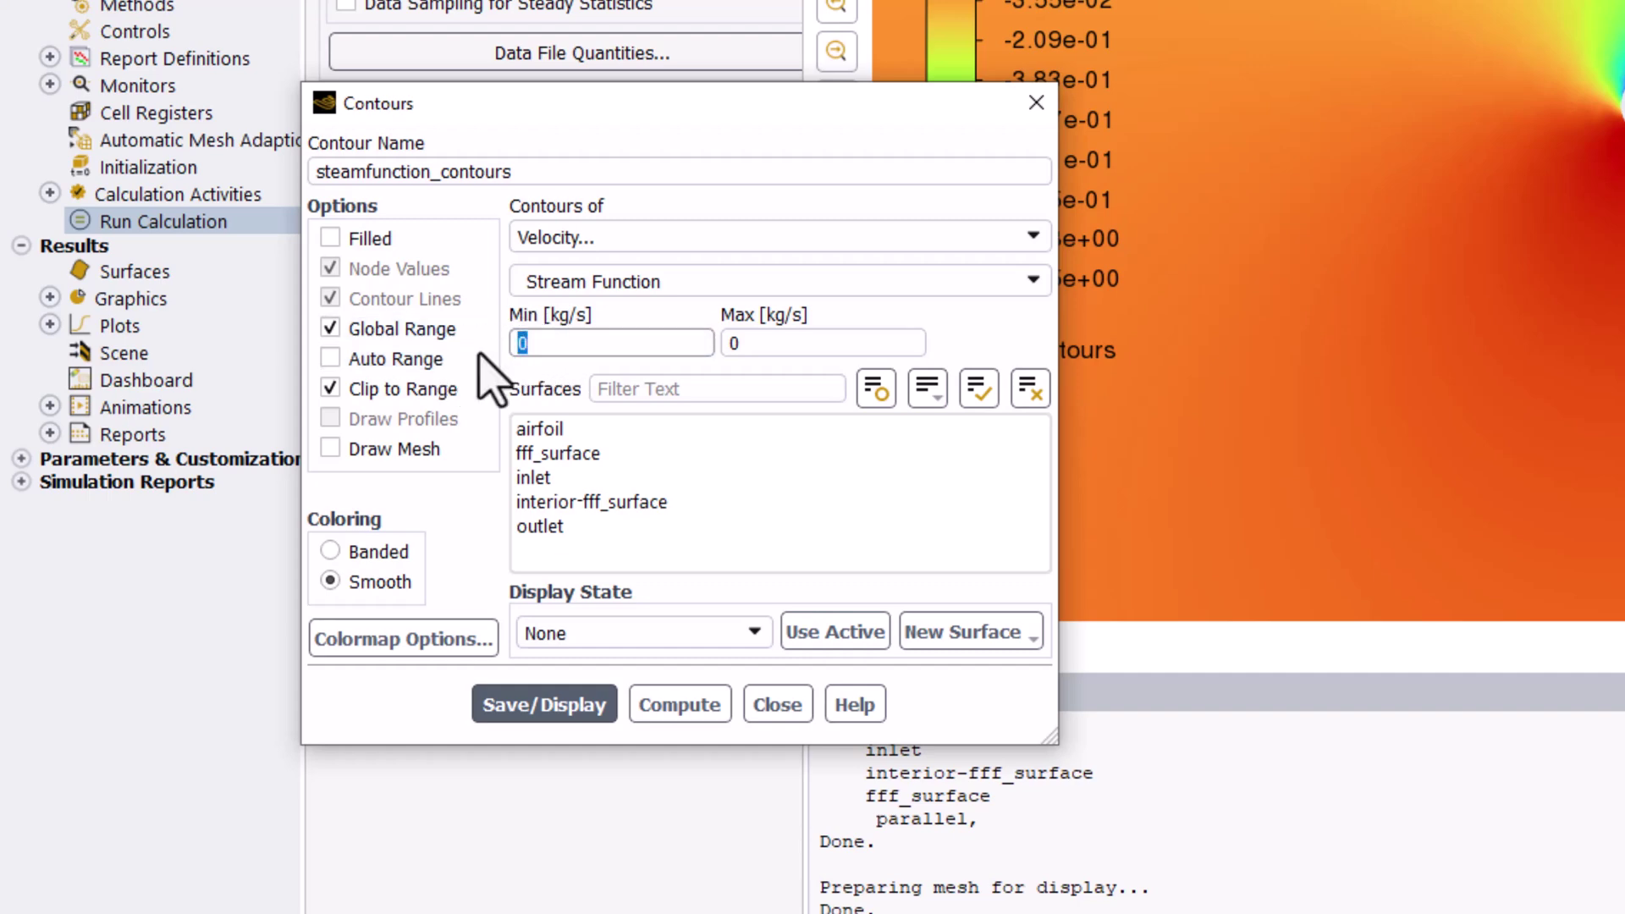
{"action": "type", "text": "13.11"}
{"action": "double_click", "coordinate": [773, 343]}
{"action": "type", "text": "1"}
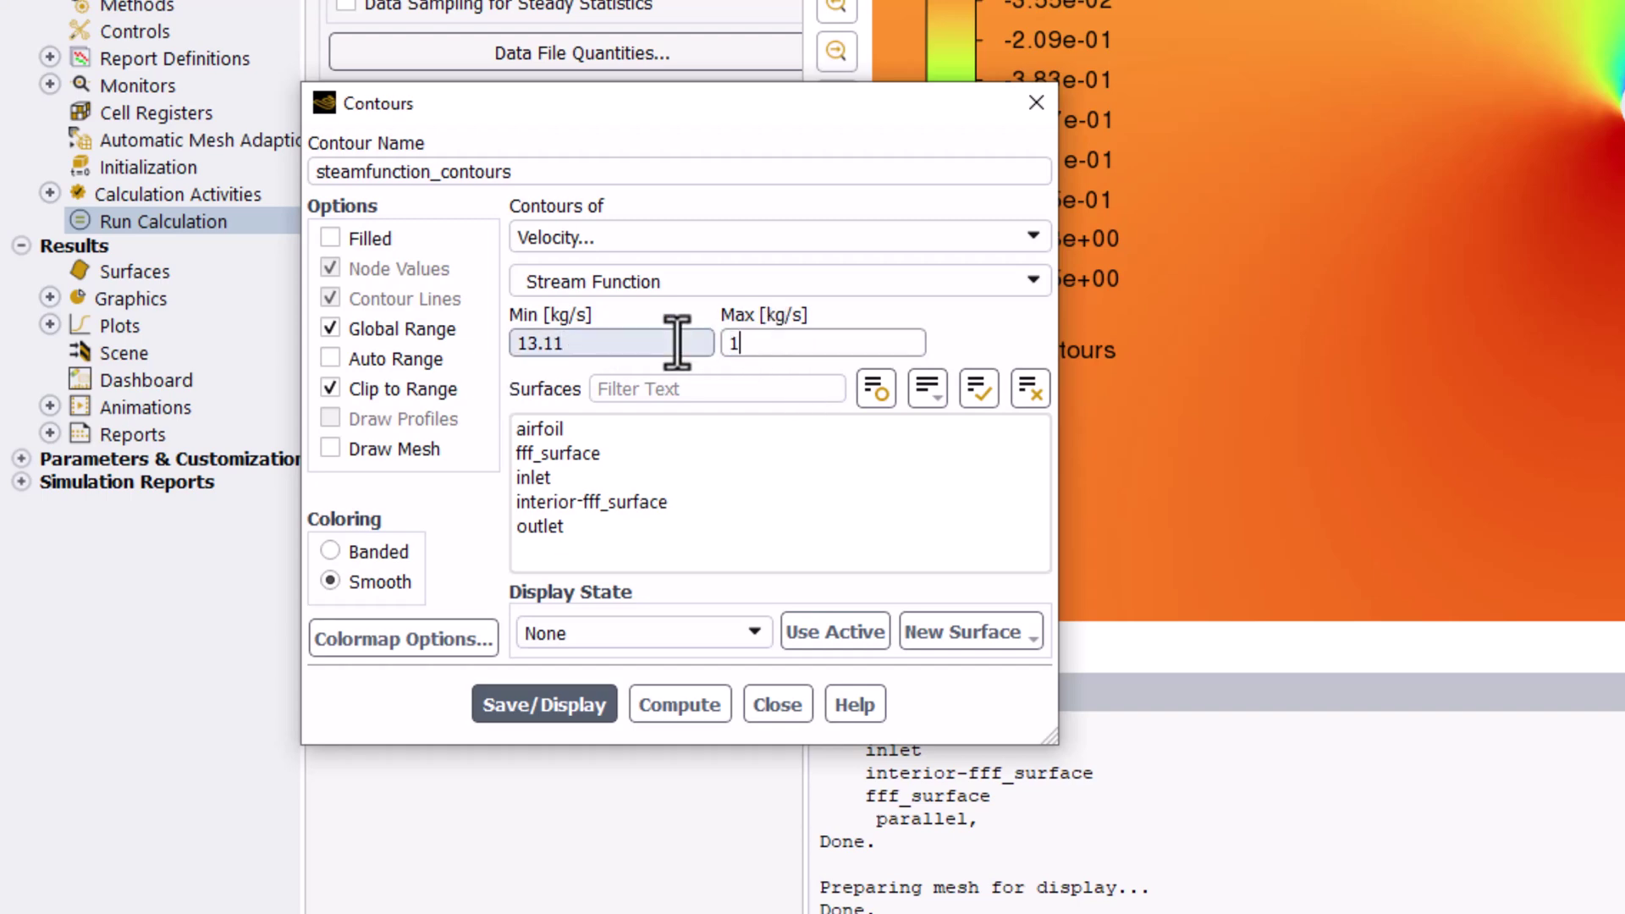
{"action": "type", "text": "4.16"}
- Show the airfoil mesh outline with the contours, then save, display and close steamfunction_contours
{"action": "left_click", "coordinate": [377, 451]}
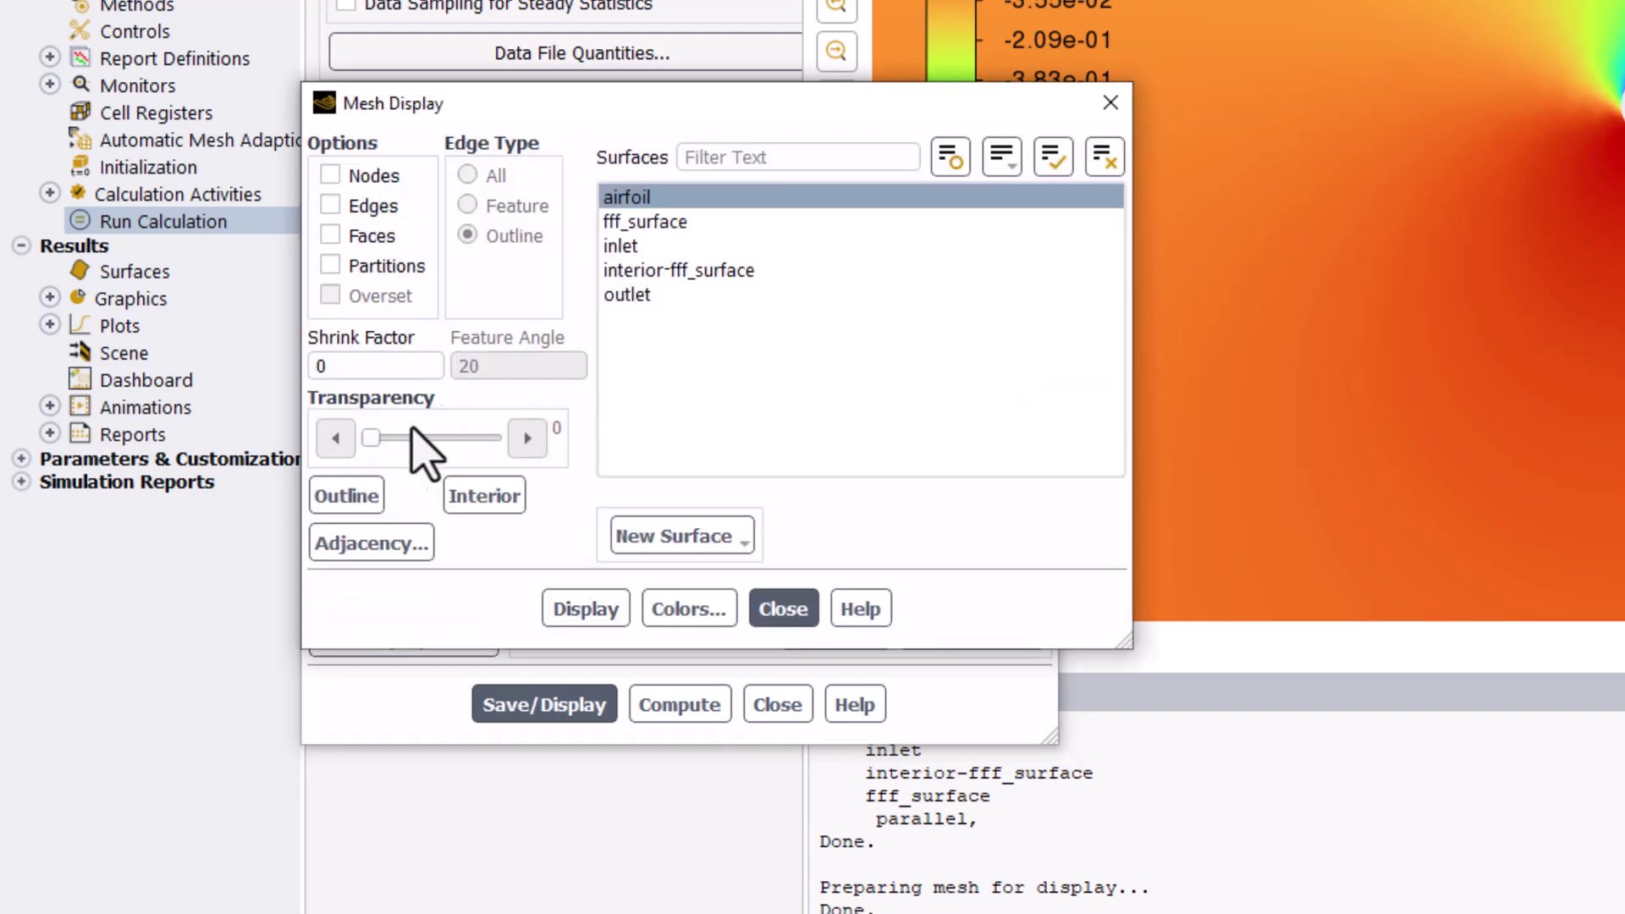
{"action": "left_click", "coordinate": [715, 201]}
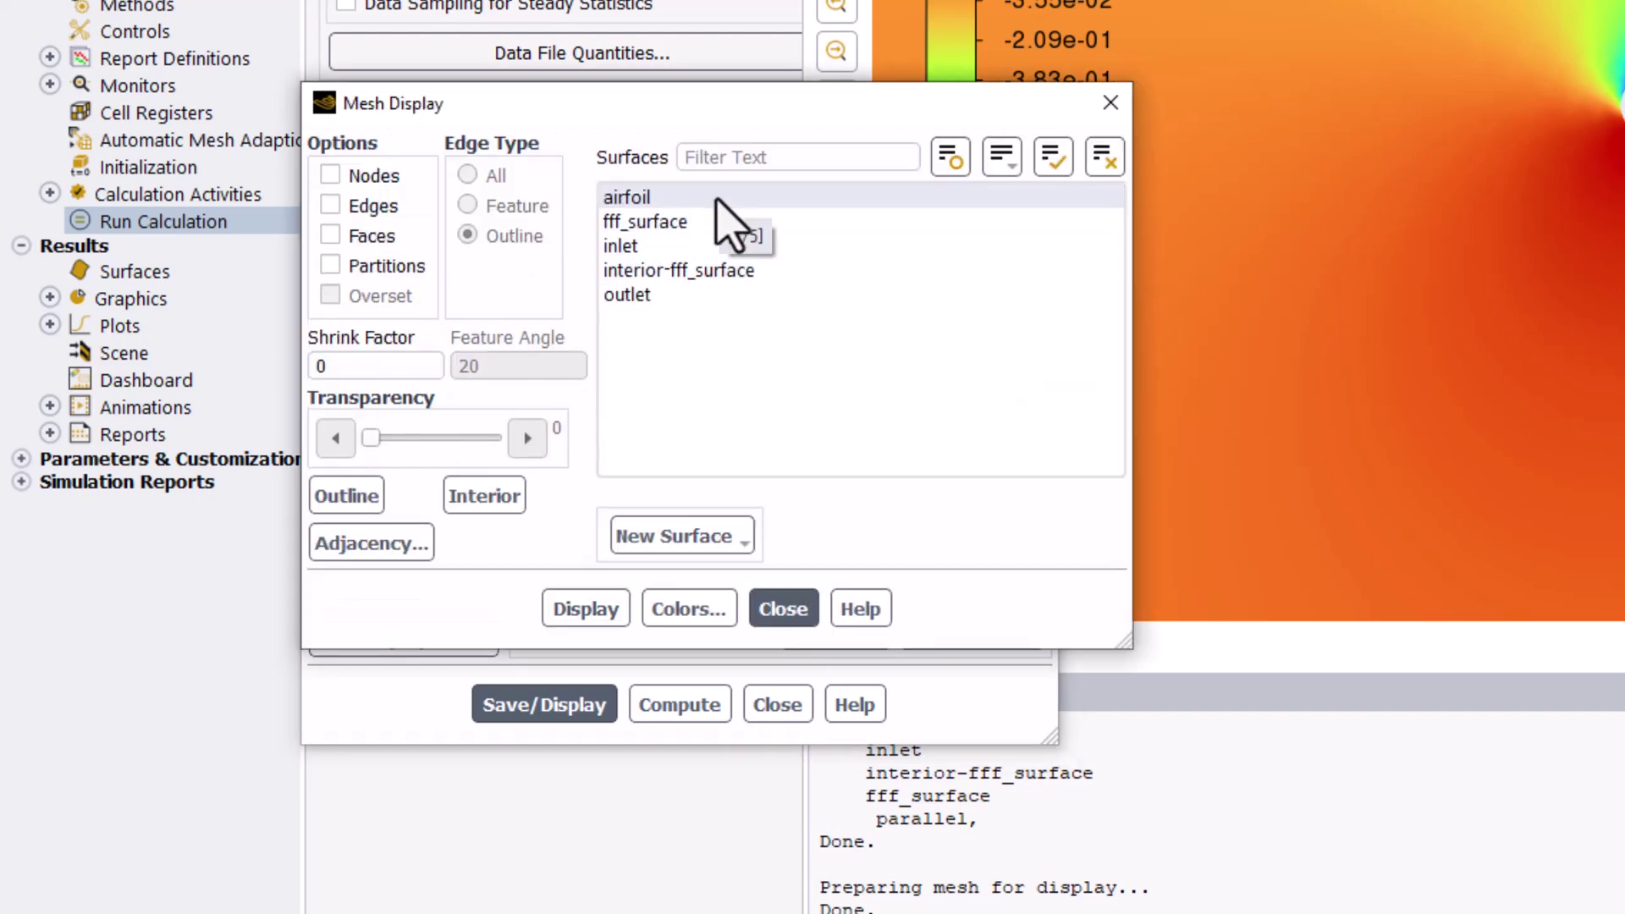
{"action": "left_click", "coordinate": [717, 201]}
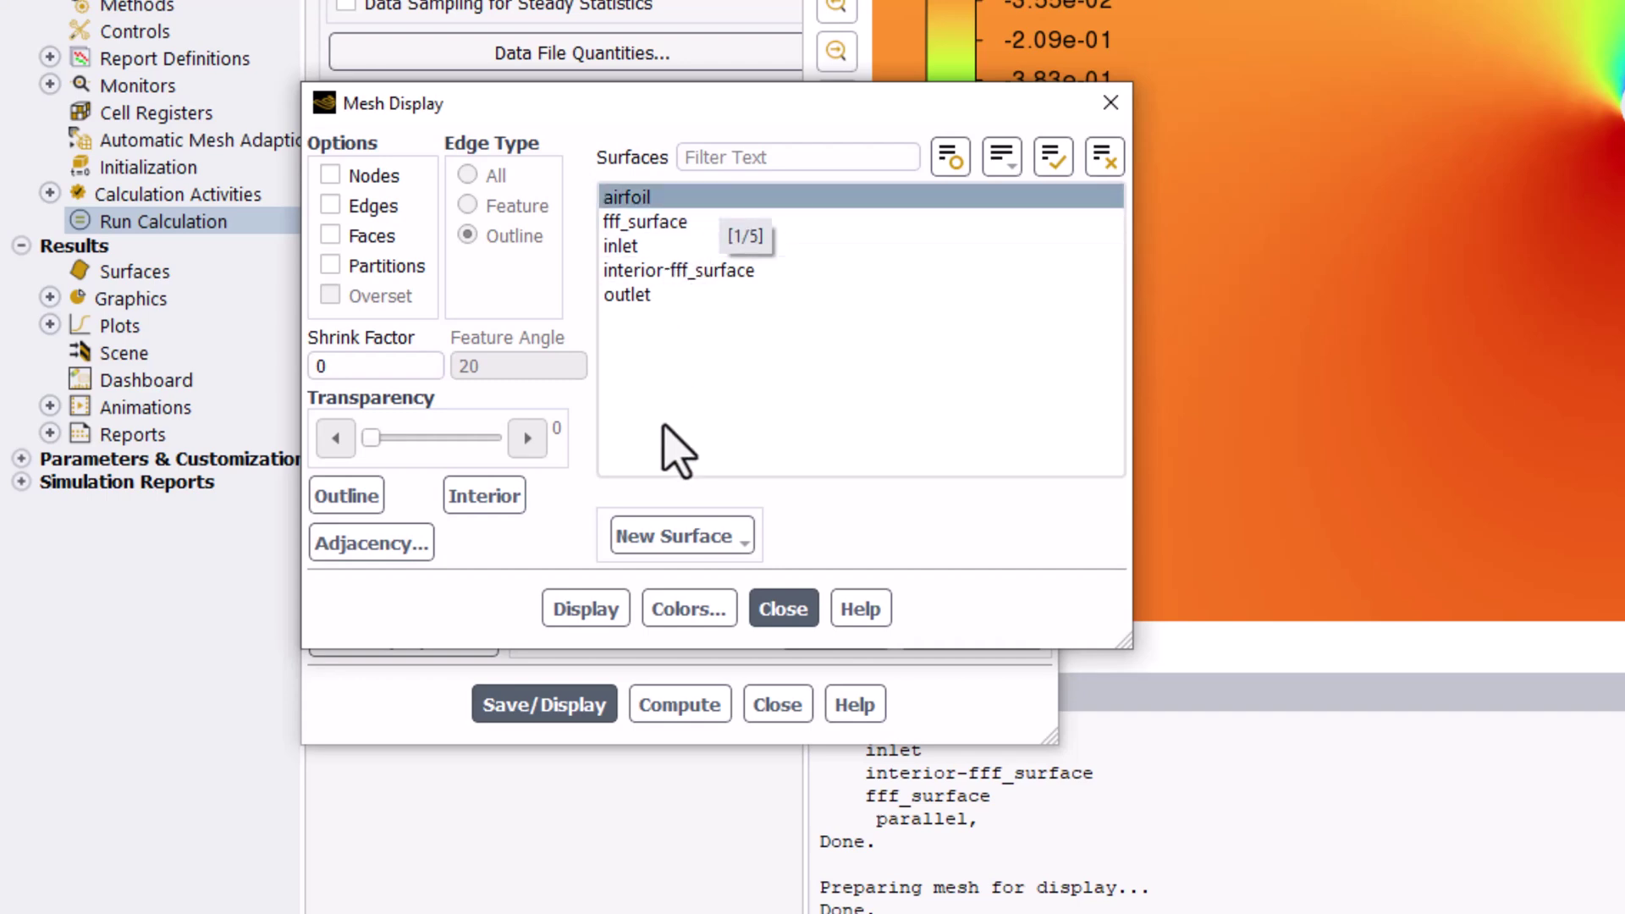
{"action": "left_click", "coordinate": [589, 609]}
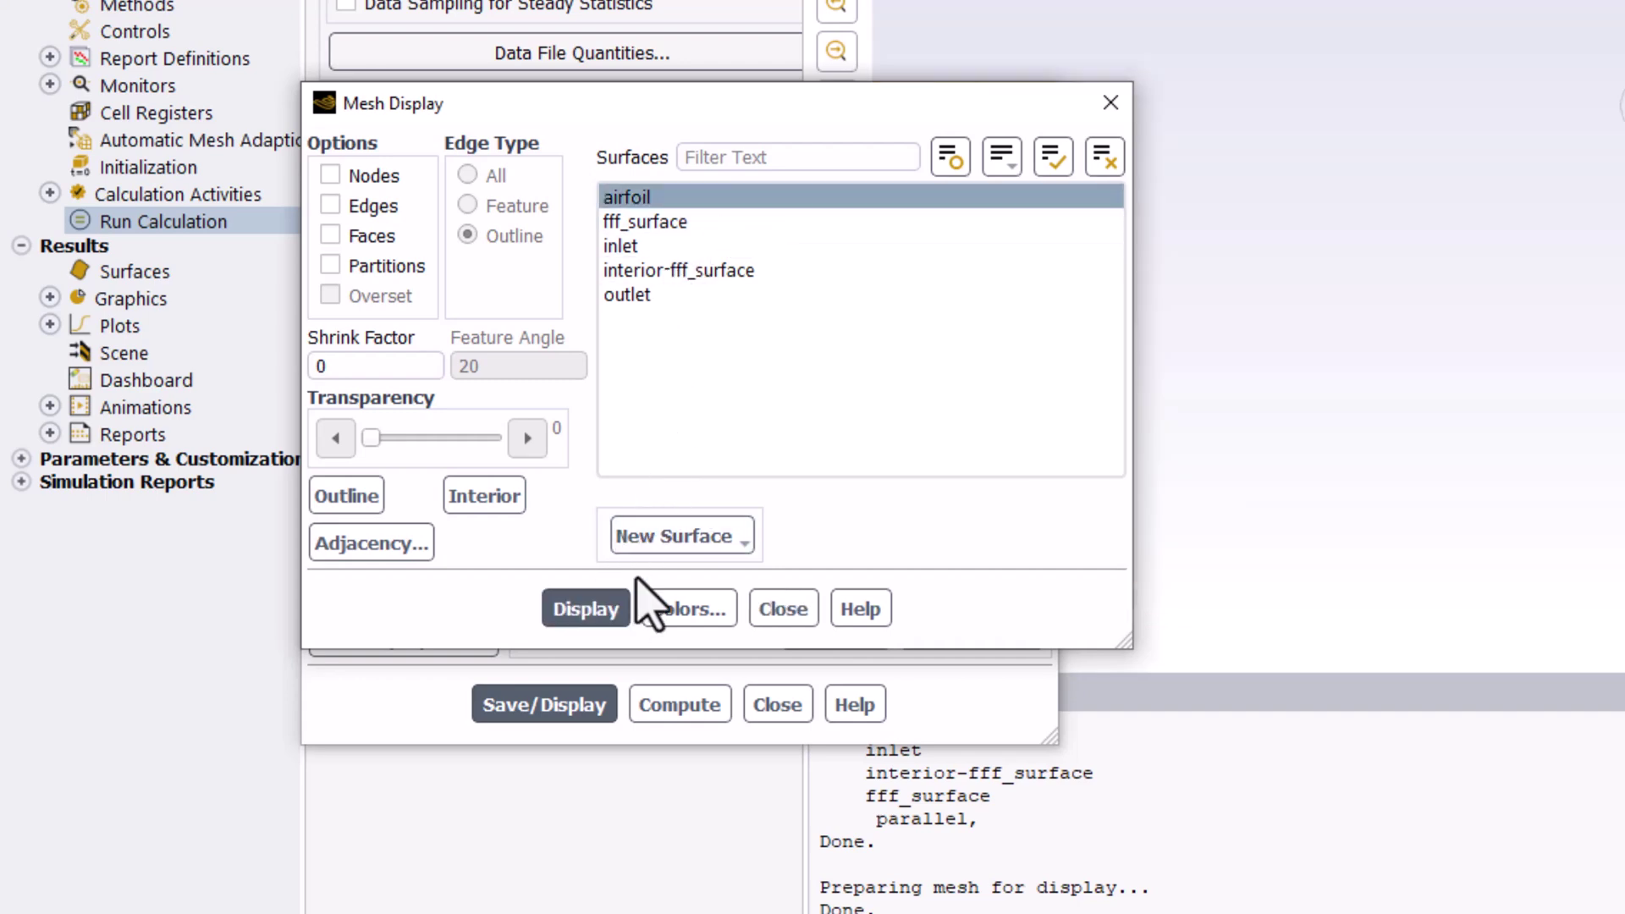
{"action": "left_click", "coordinate": [802, 613]}
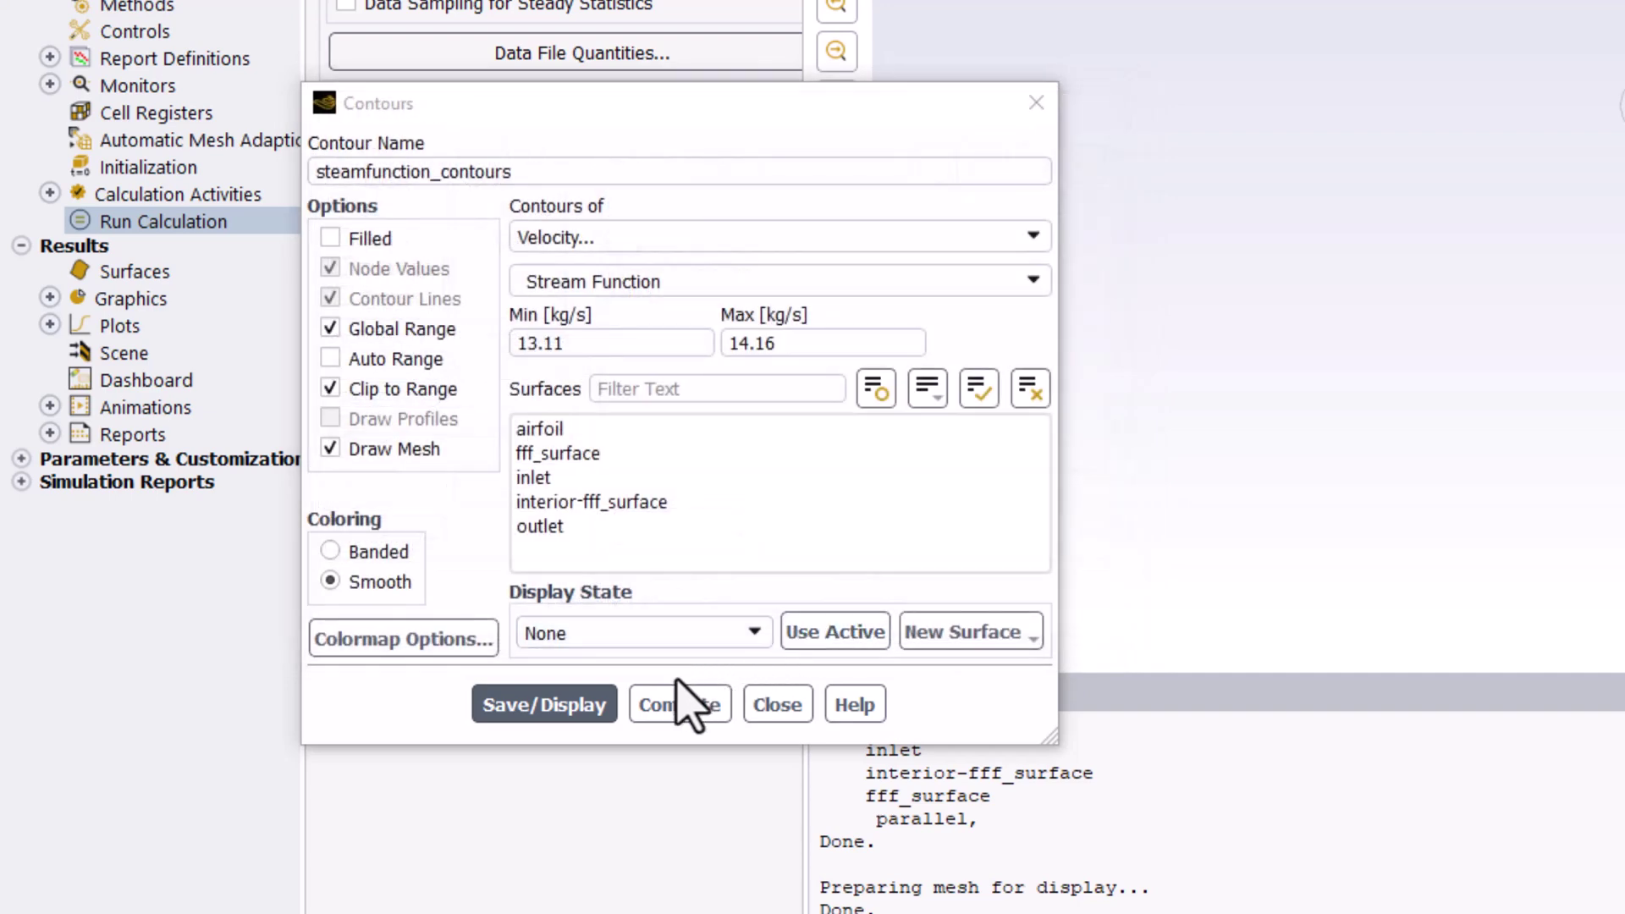
{"action": "left_click", "coordinate": [578, 713]}
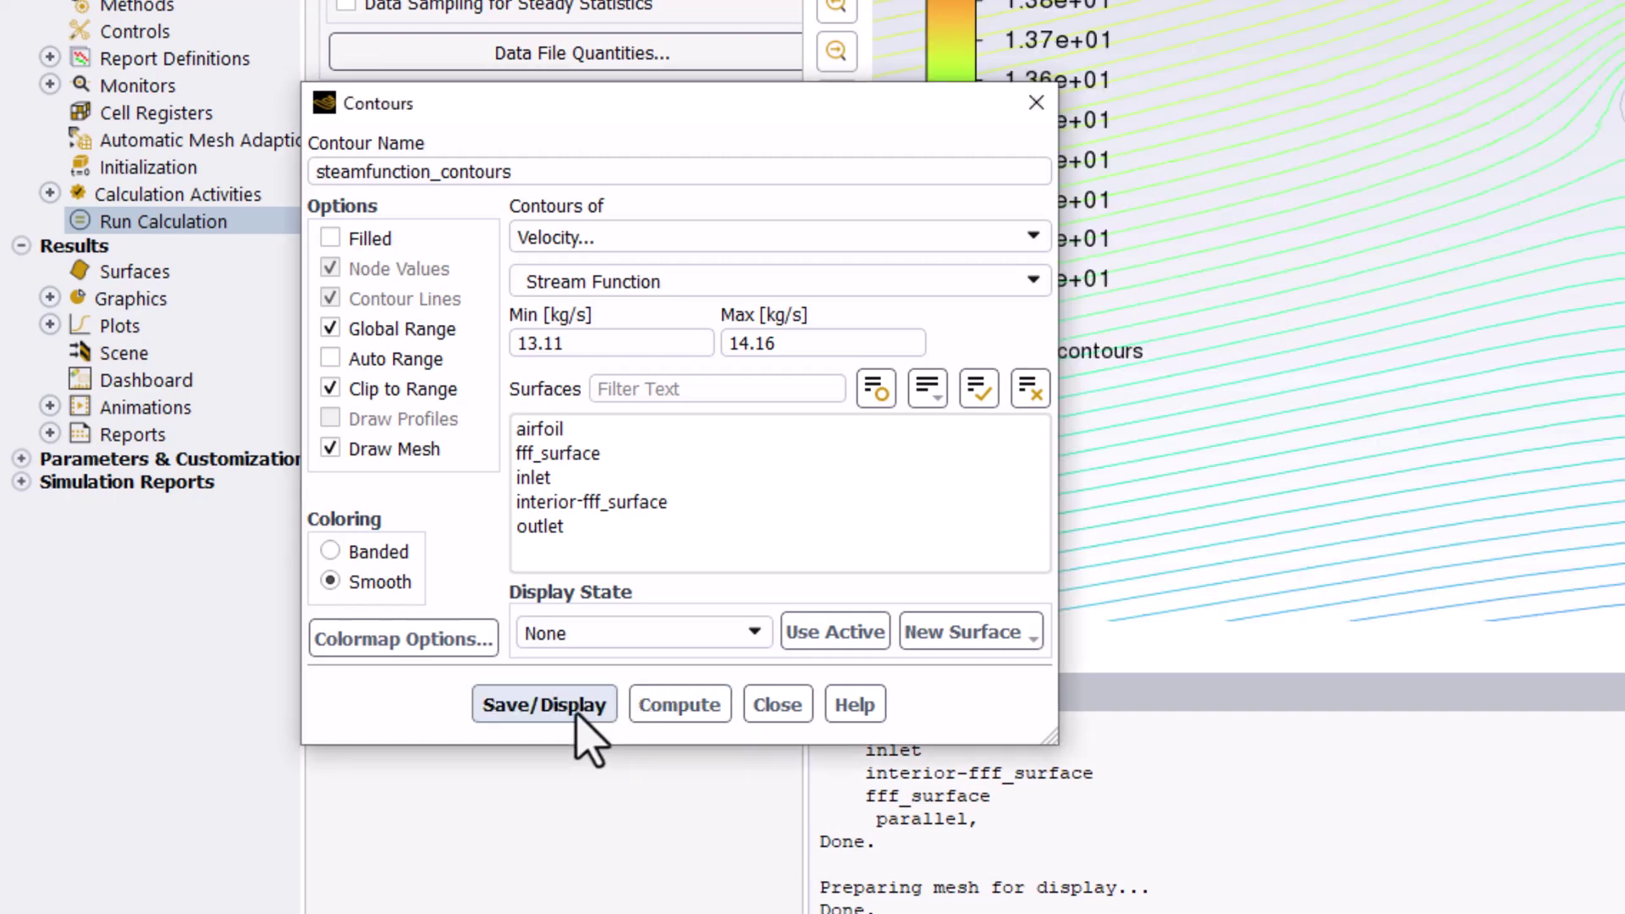
{"action": "left_click", "coordinate": [780, 713]}
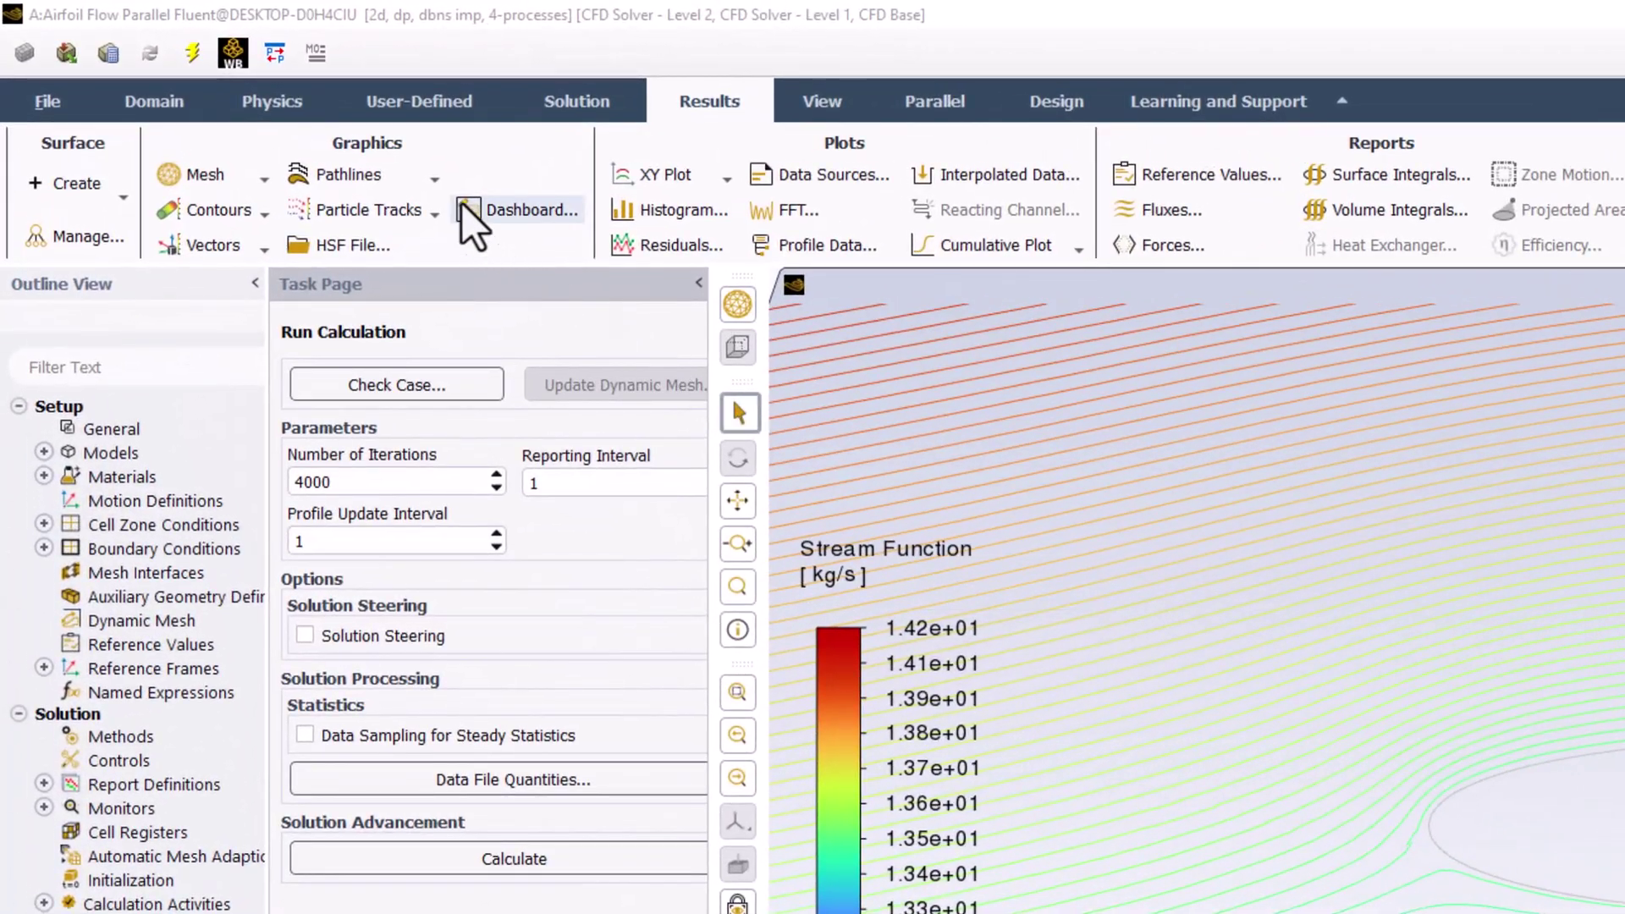
- Create a pathline named streamlines, coloured by velocity and released from the inlet
{"action": "left_click", "coordinate": [399, 174]}
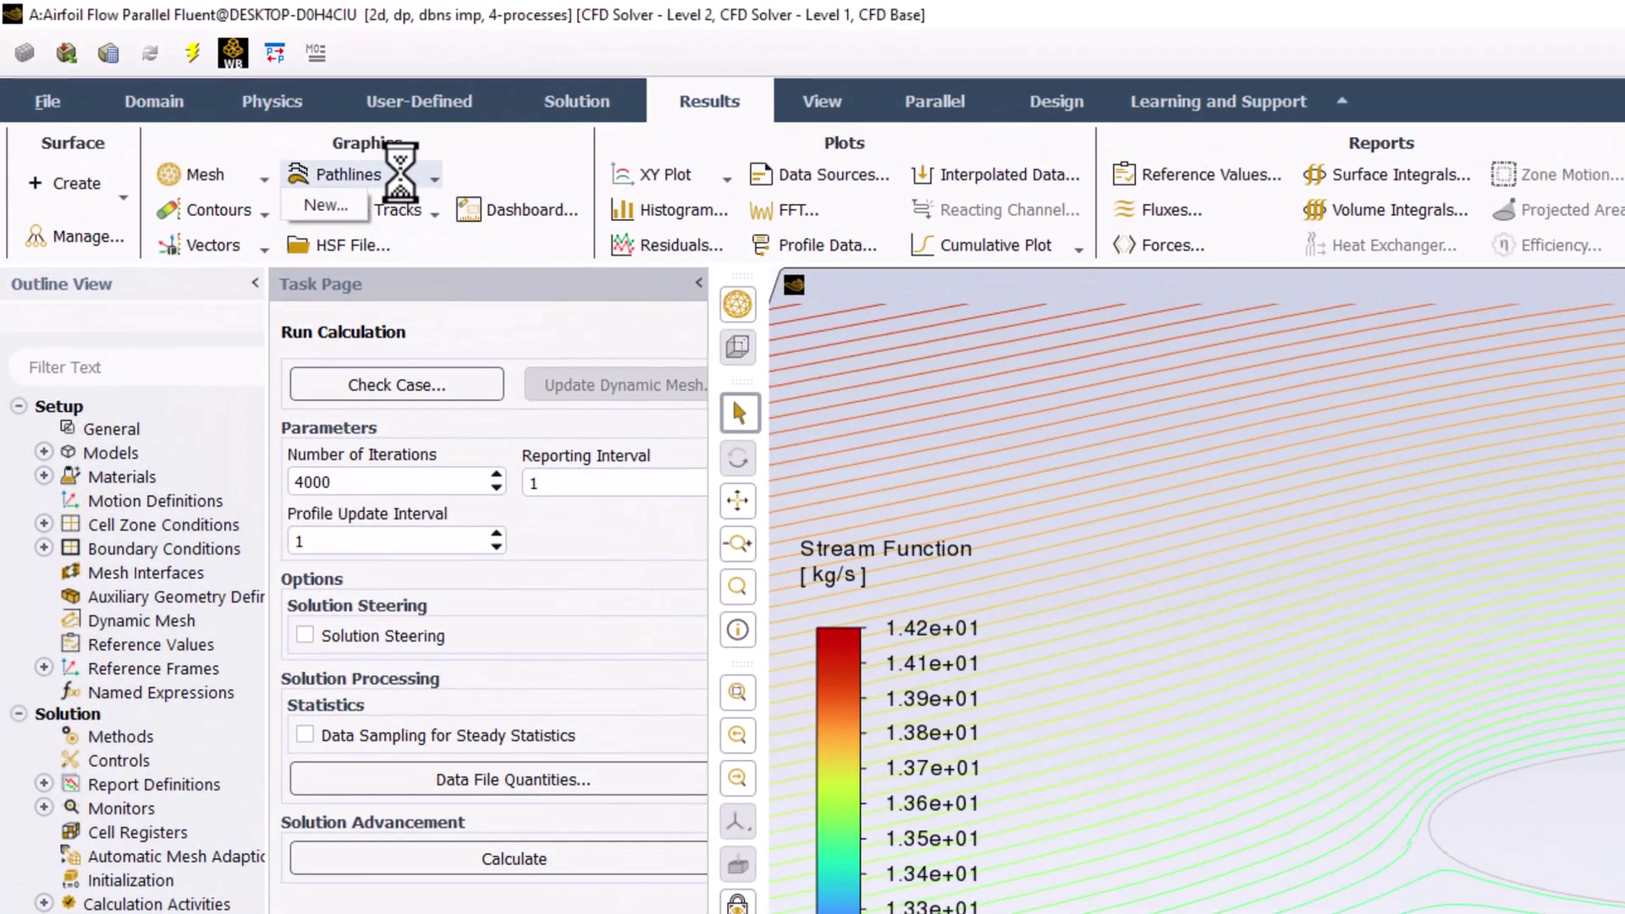
{"action": "left_click", "coordinate": [357, 215]}
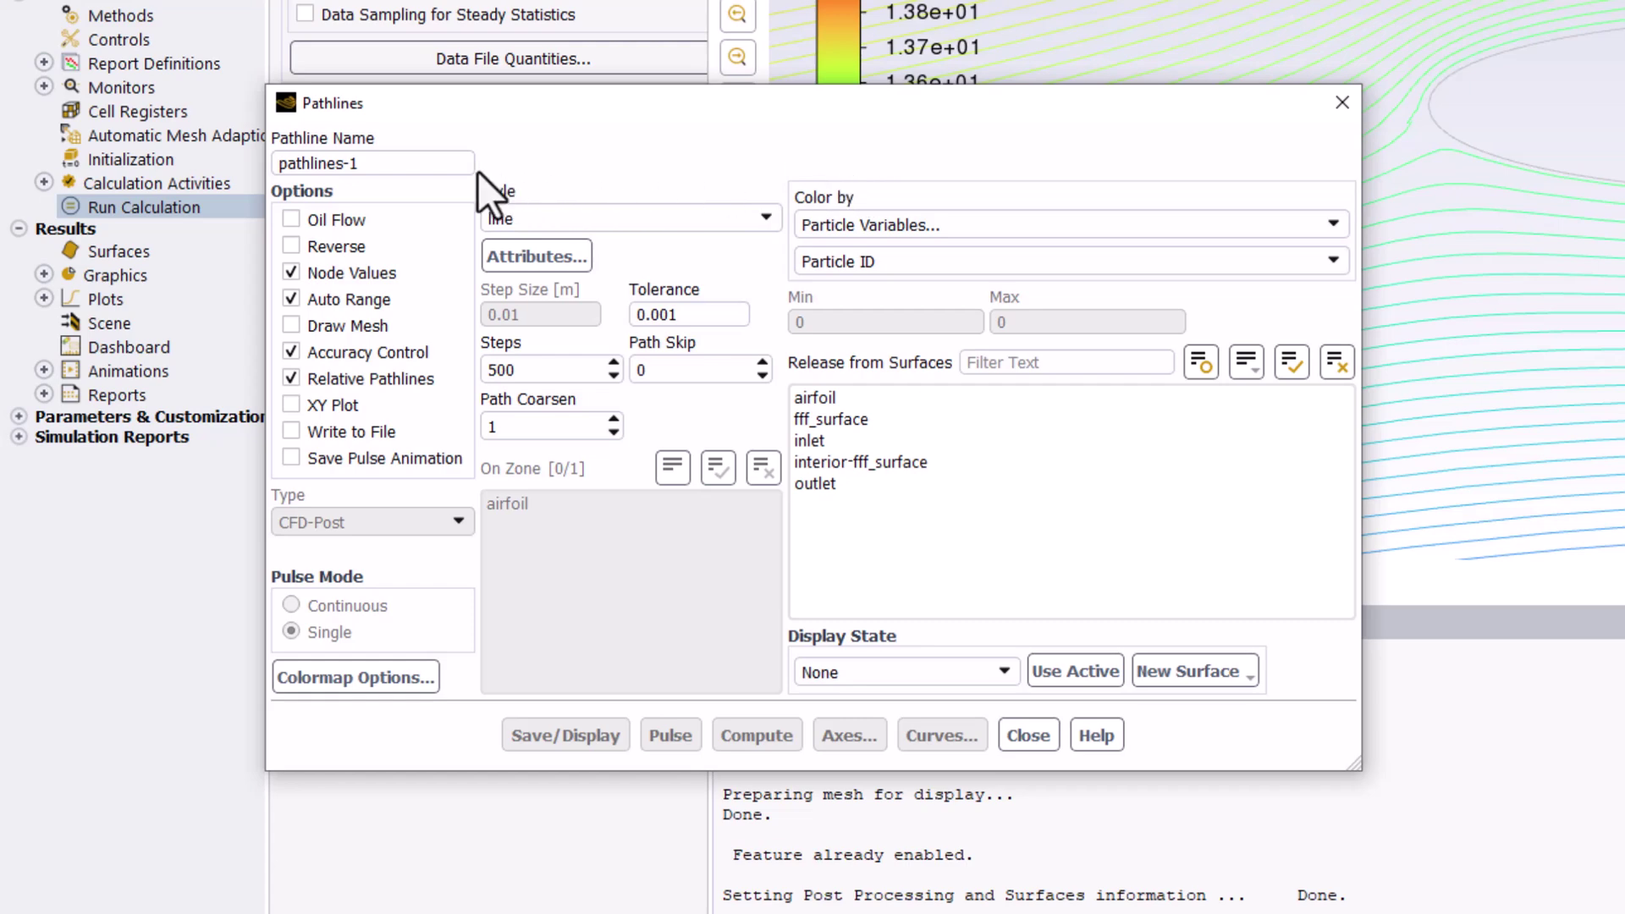
{"action": "left_click_drag", "start_coordinate": [470, 164], "coordinate": [210, 162]}
{"action": "type", "text": "streamlines"}
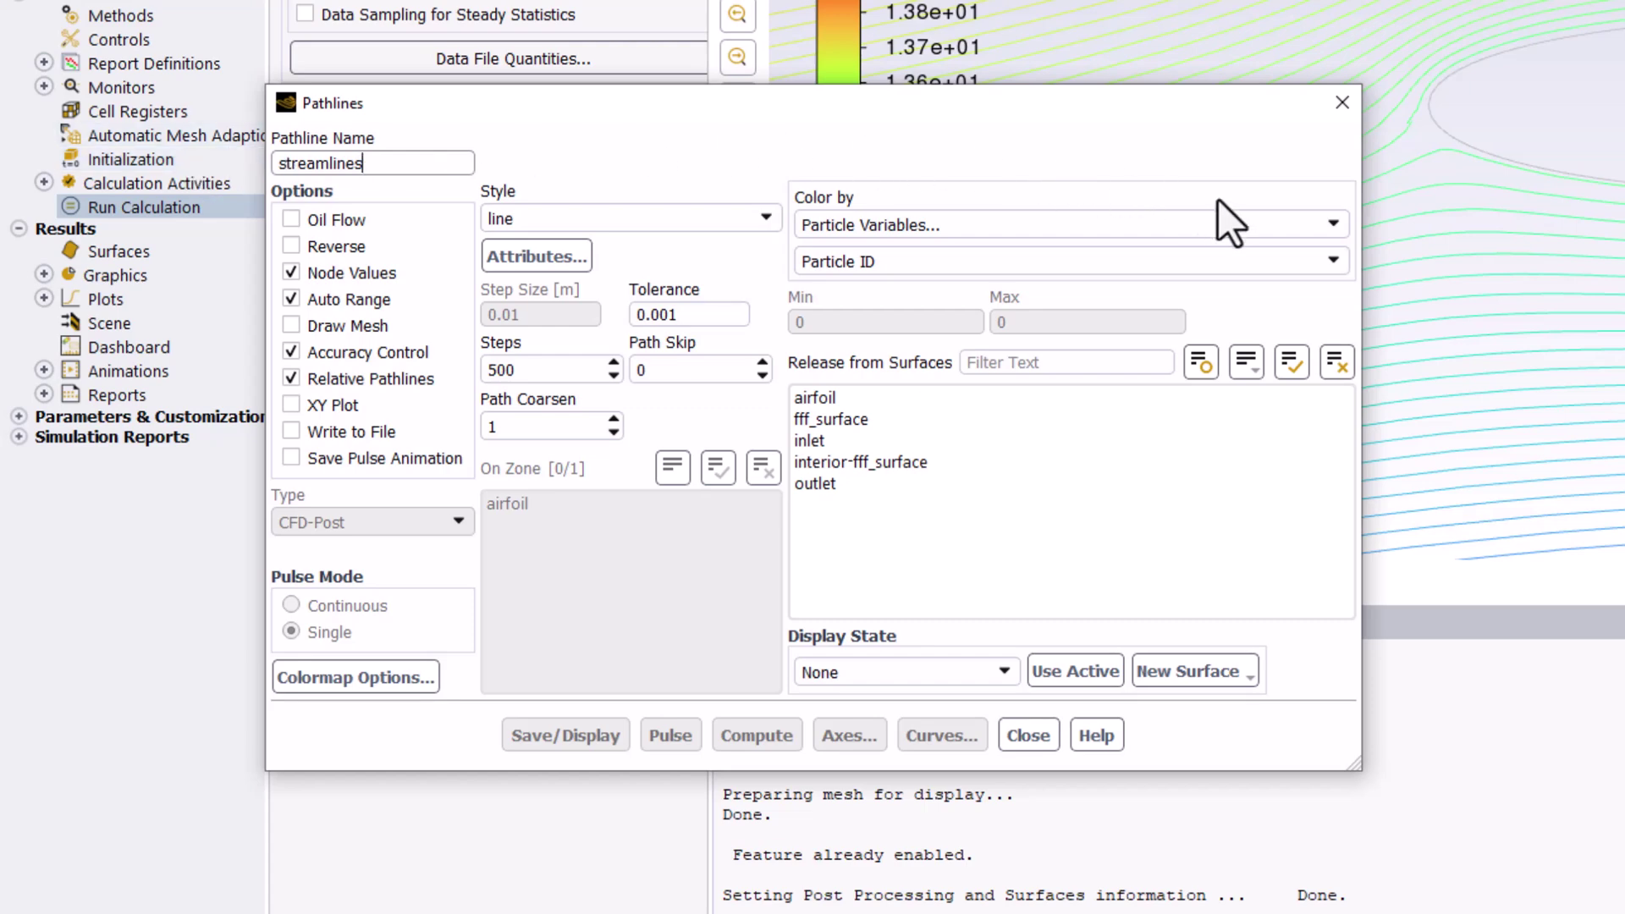
{"action": "left_click", "coordinate": [1232, 222]}
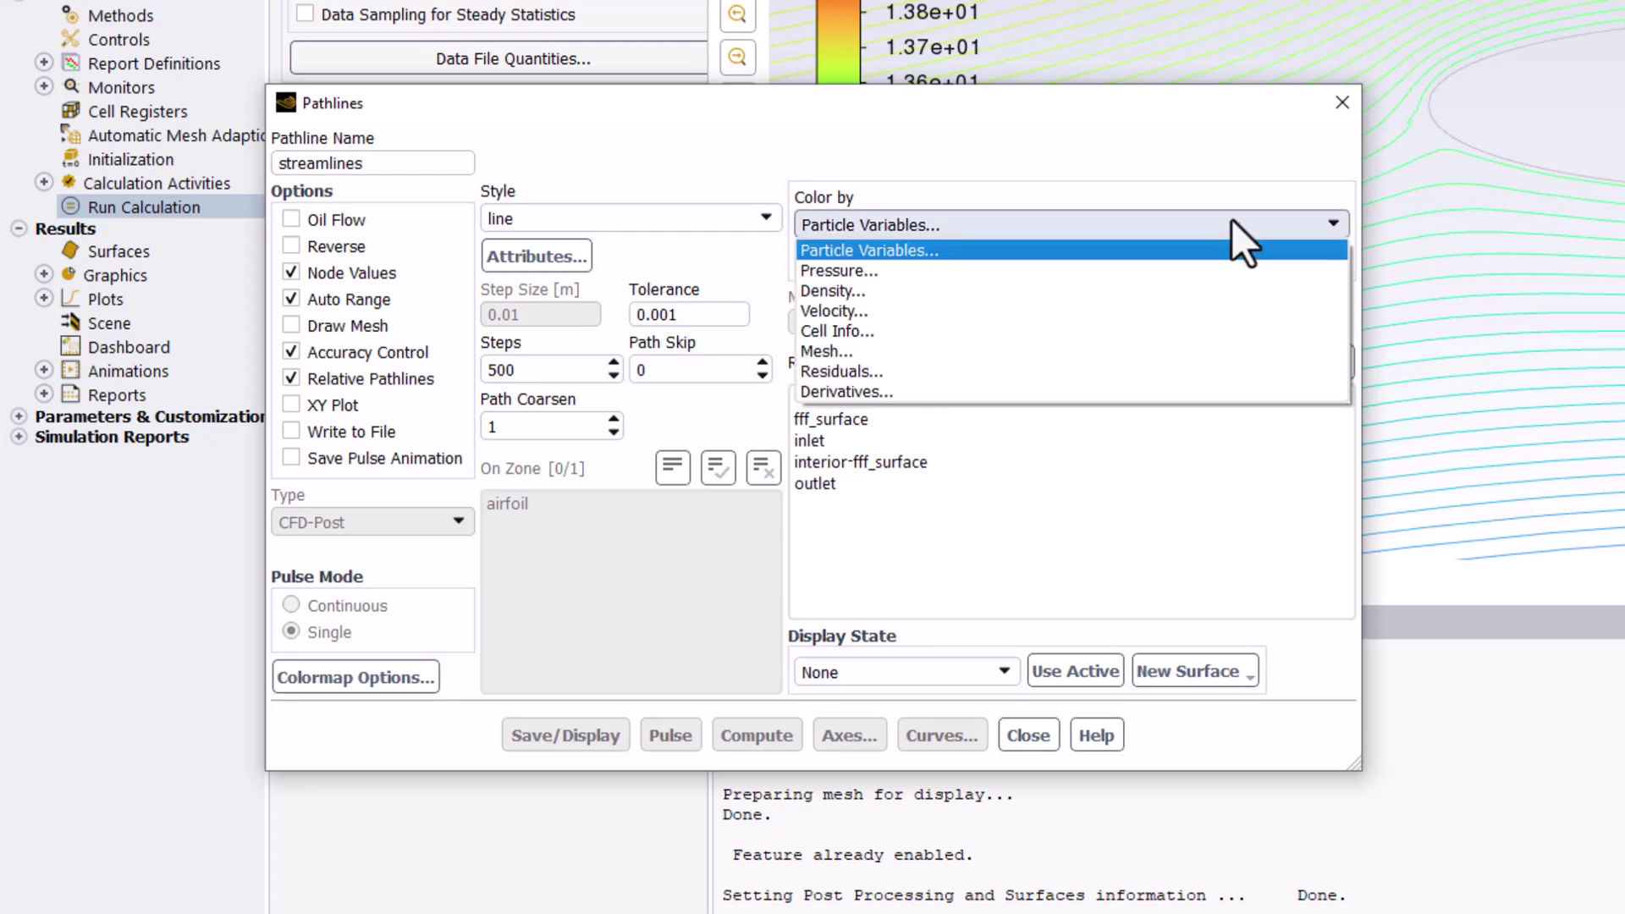
{"action": "left_click", "coordinate": [1151, 339]}
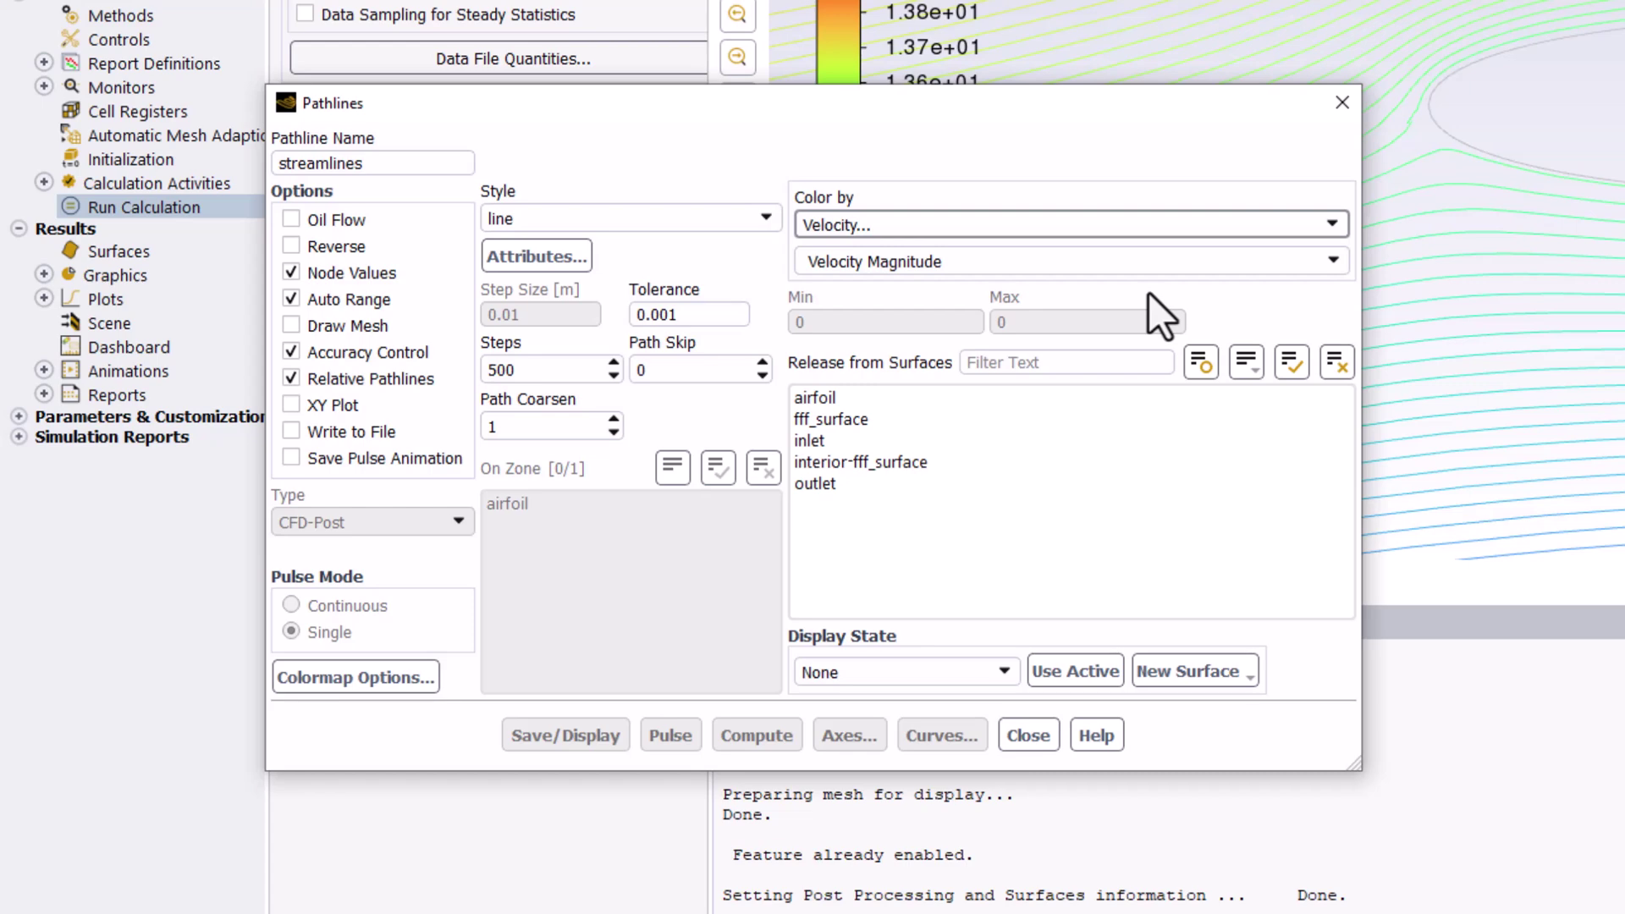
{"action": "left_click", "coordinate": [1272, 445]}
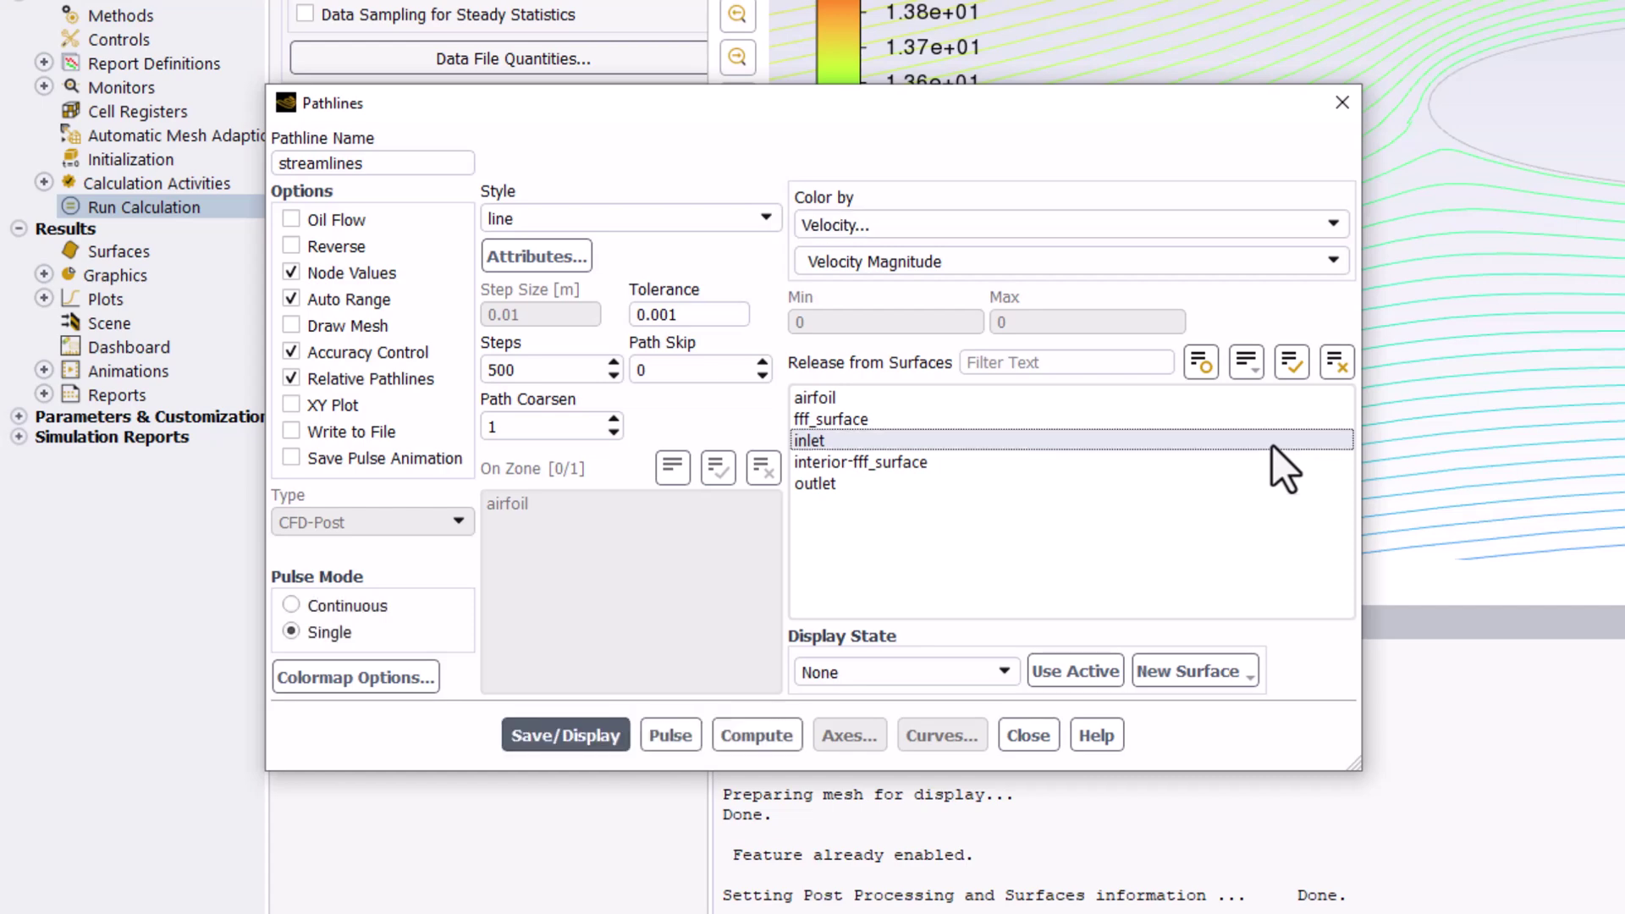
{"action": "left_click", "coordinate": [1254, 449]}
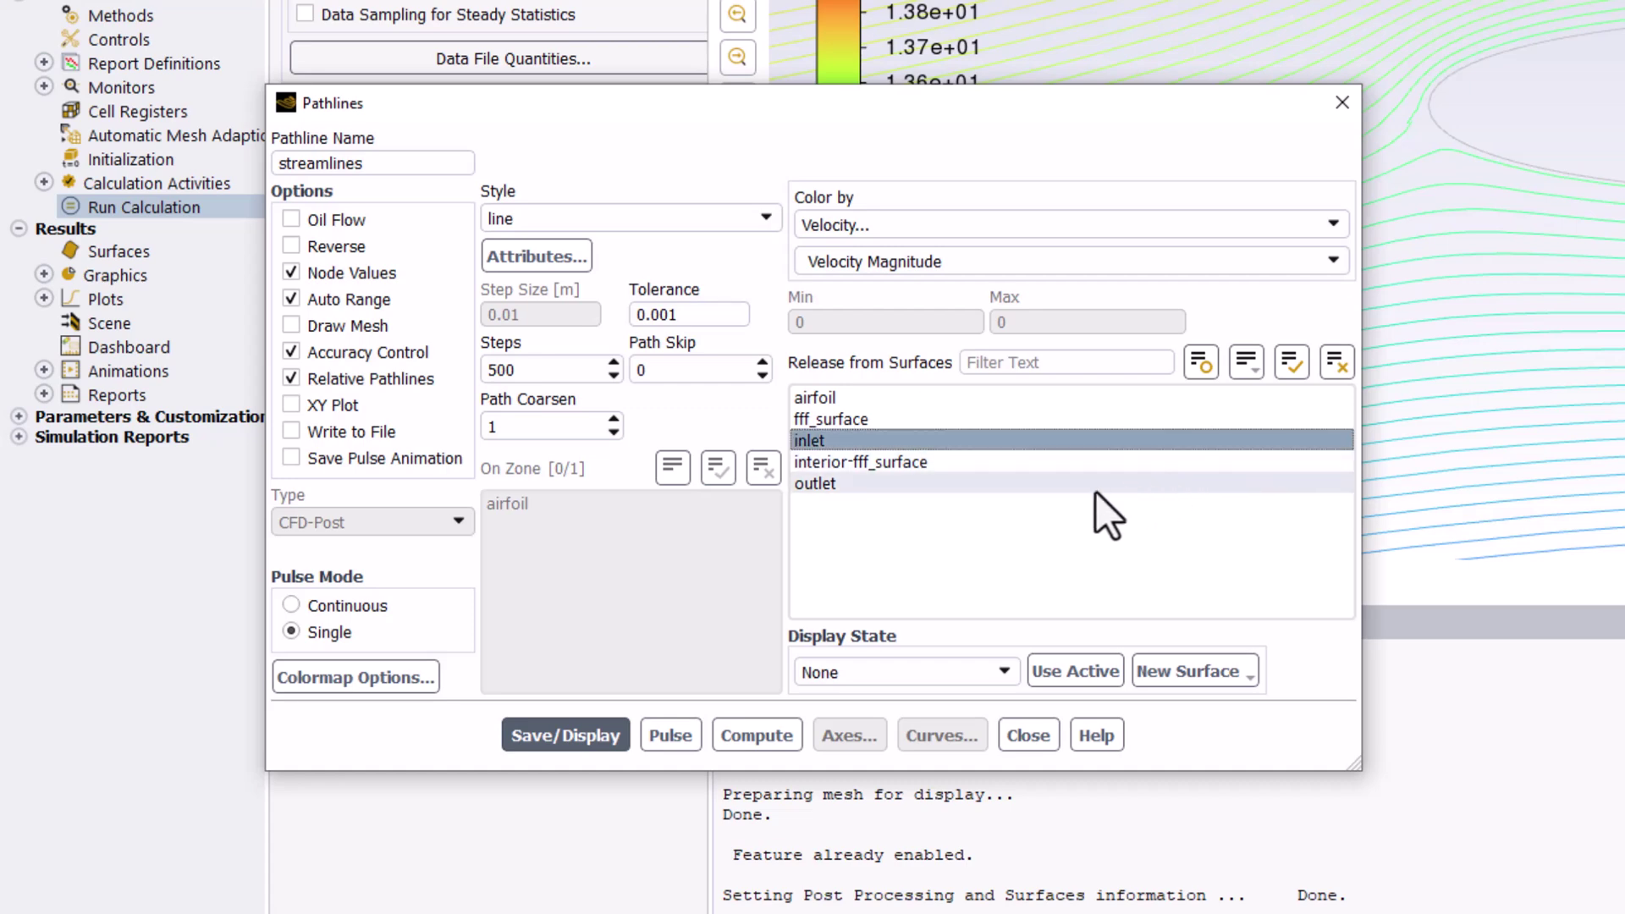
- Enable Draw Mesh and display the airfoil outline for the pathlines
{"action": "left_click", "coordinate": [325, 336]}
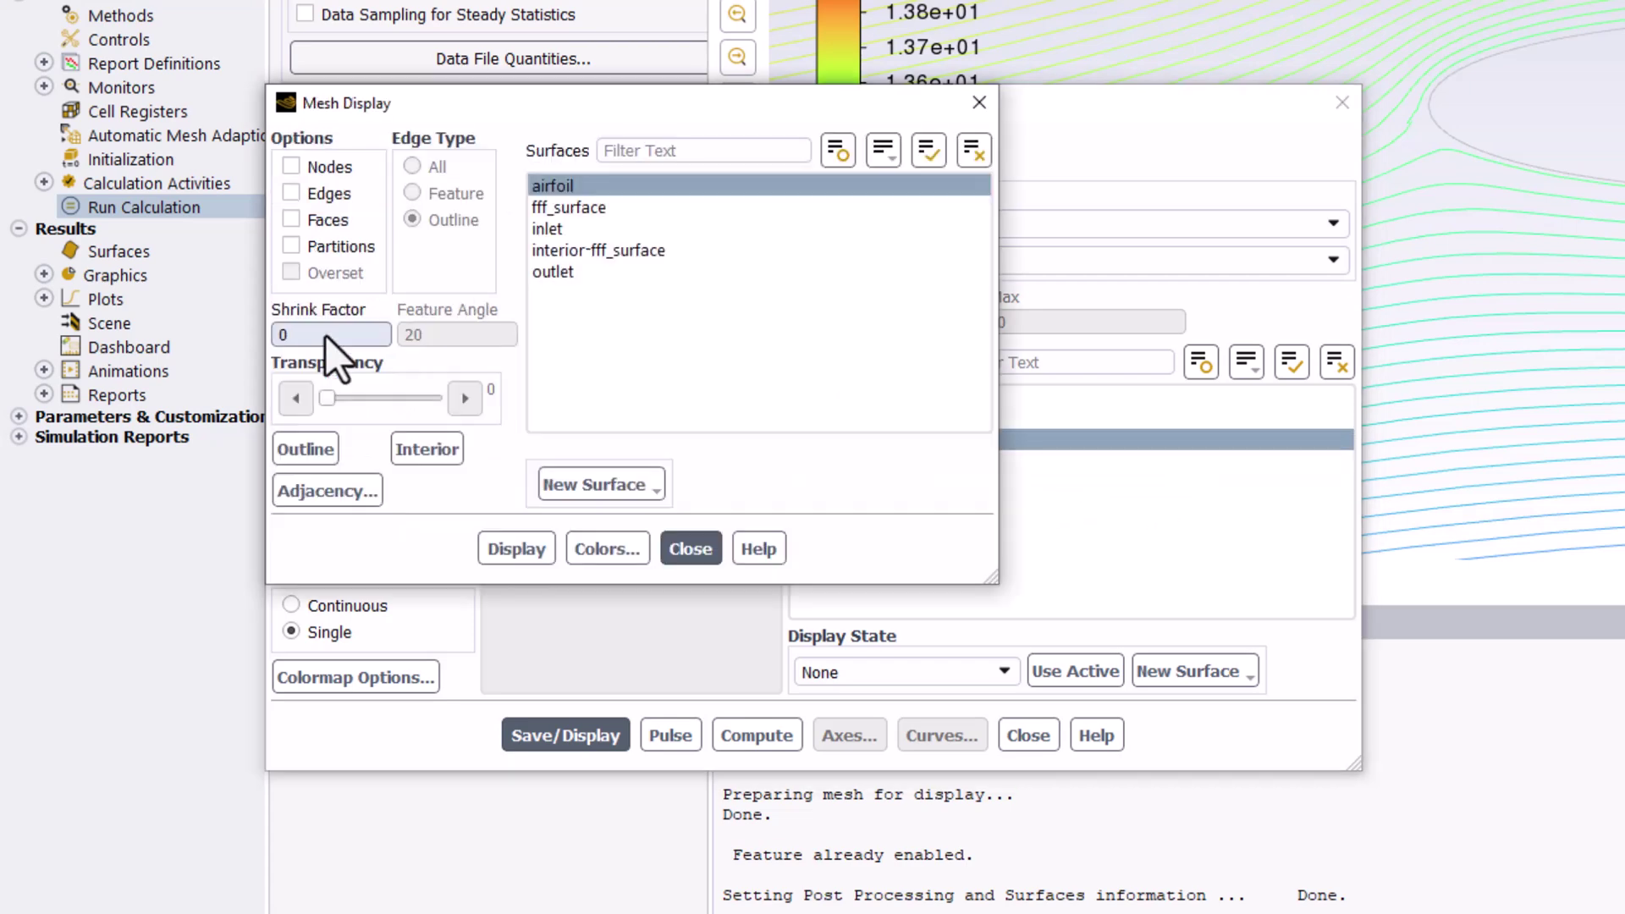
{"action": "left_click", "coordinate": [638, 191]}
{"action": "left_click", "coordinate": [642, 190]}
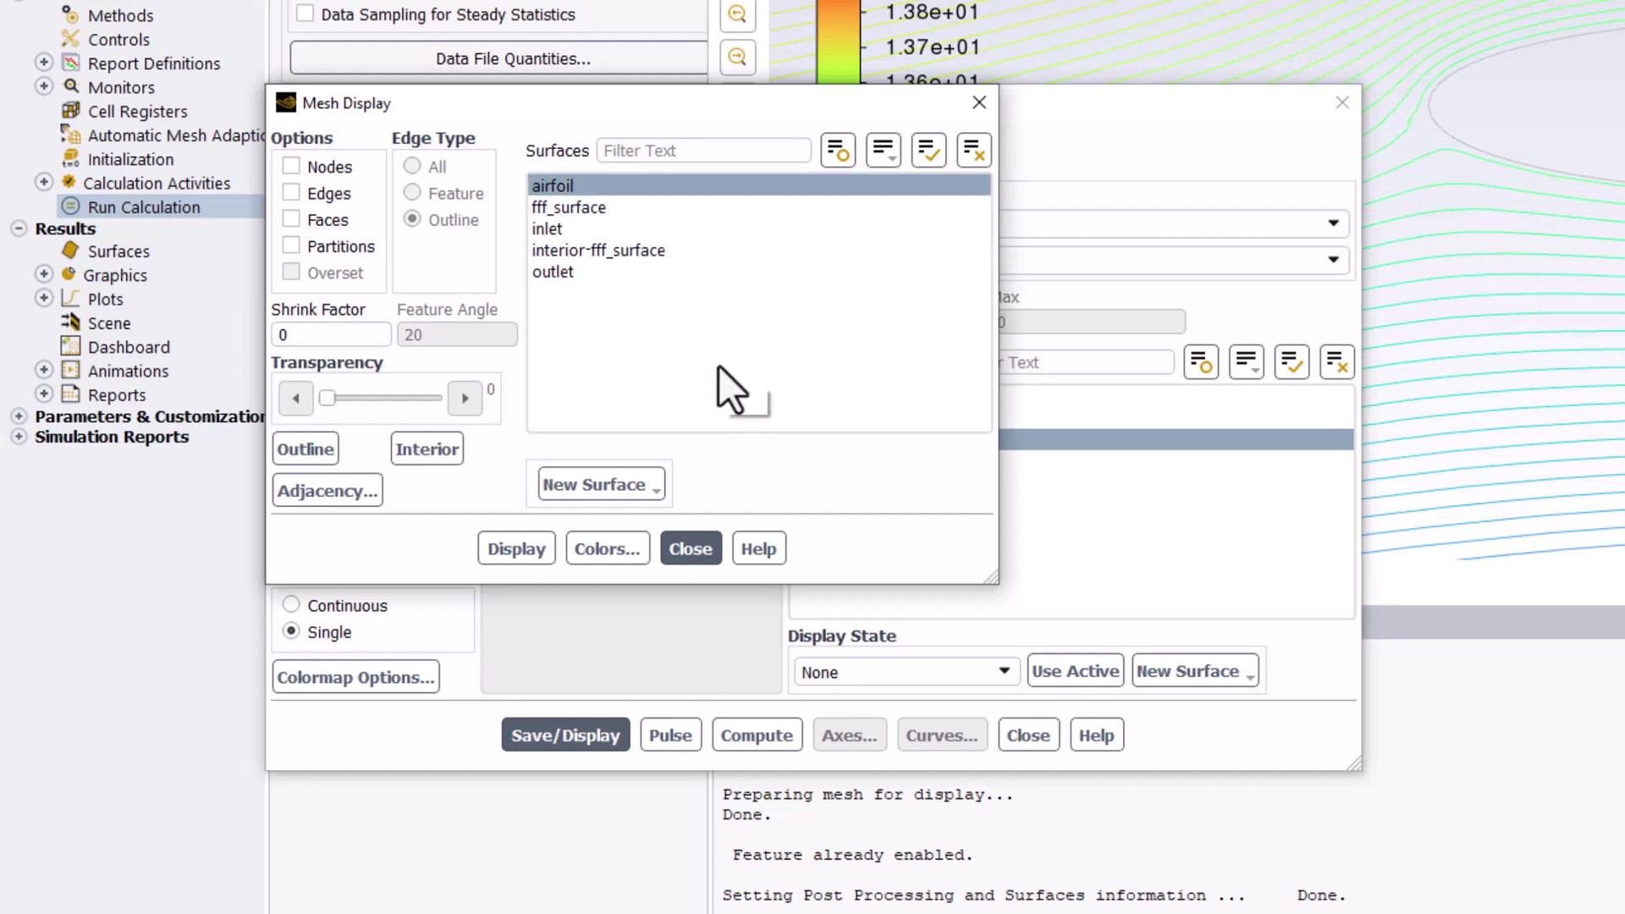
{"action": "left_click", "coordinate": [519, 549]}
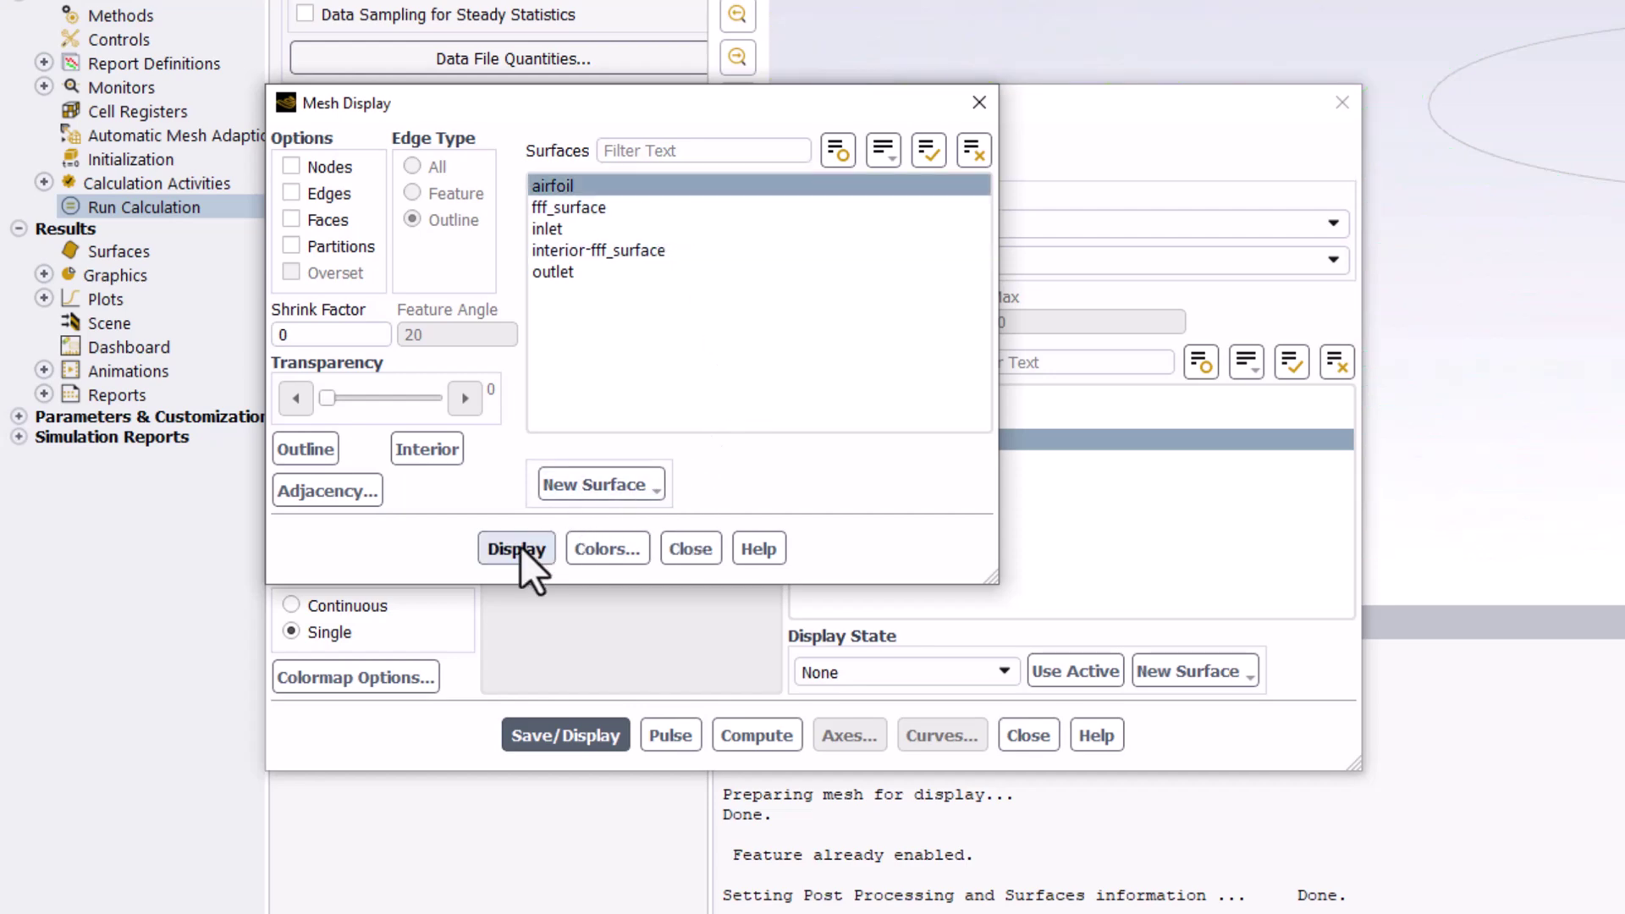
{"action": "left_click", "coordinate": [689, 546]}
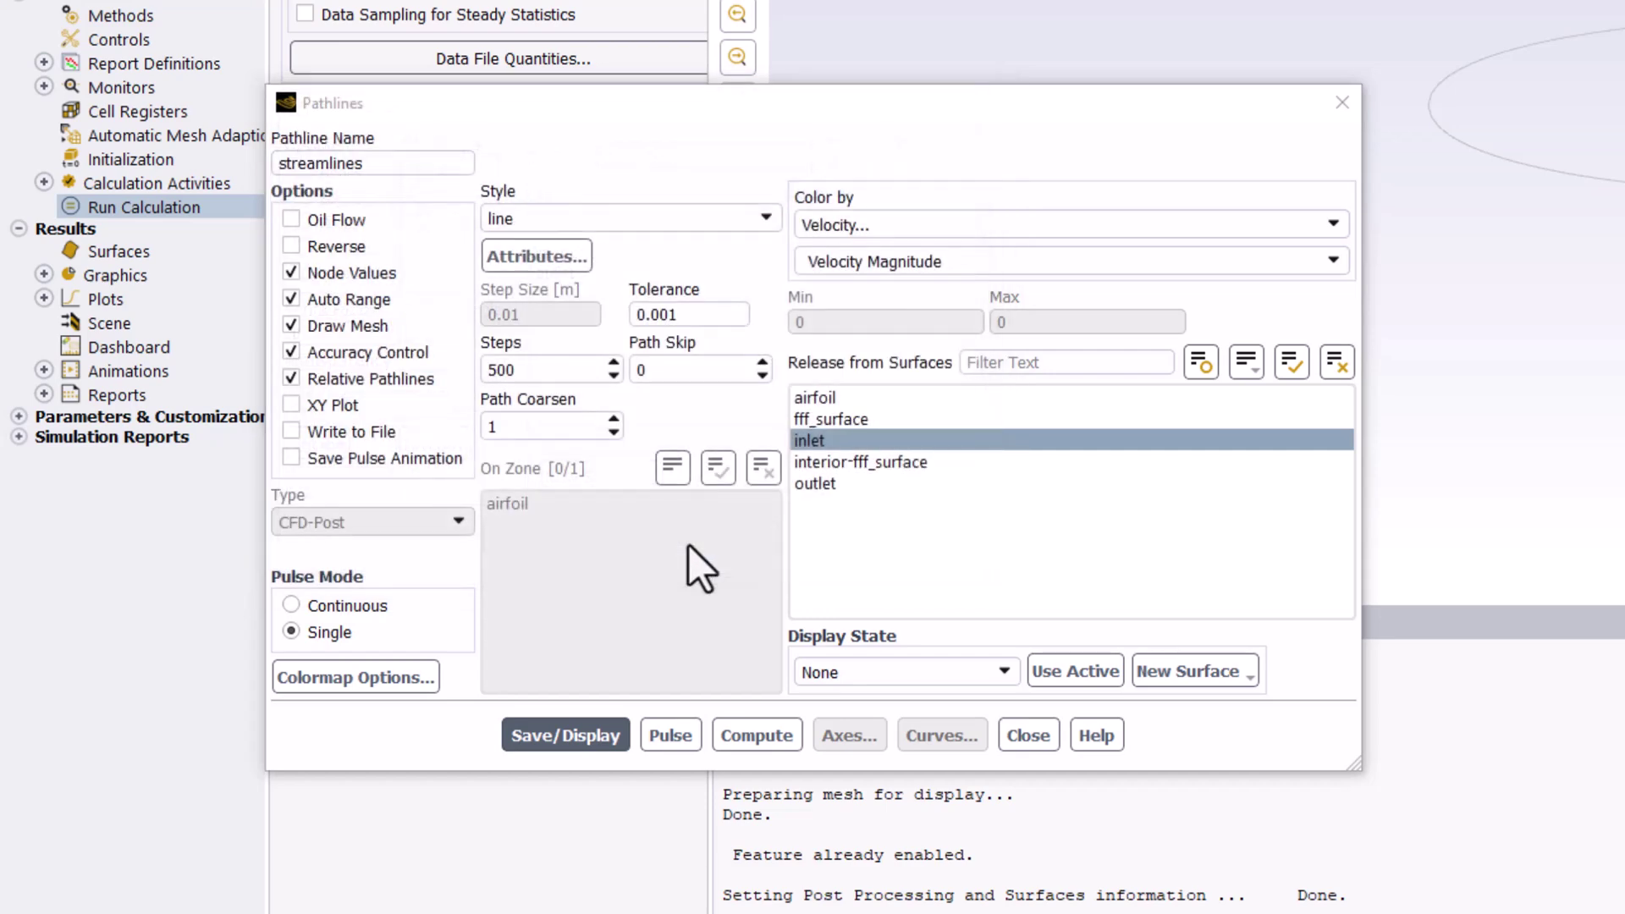
- Display the streamlines pathlines and zoom out to view the whole flow field
{"action": "left_click", "coordinate": [575, 734]}
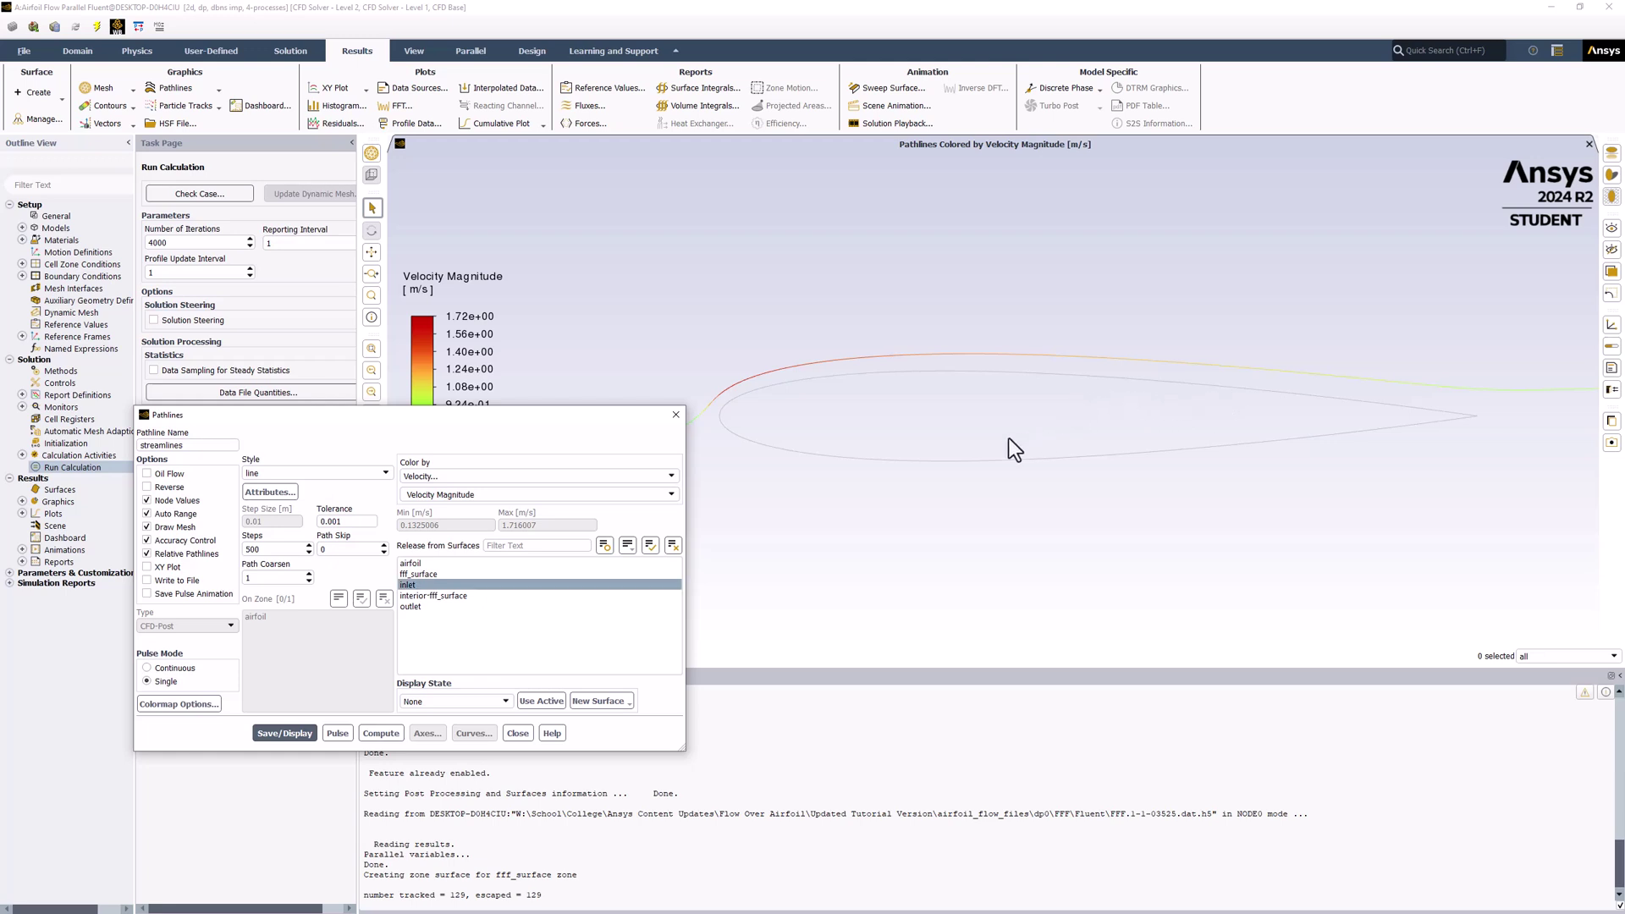
{"action": "scroll", "coordinate": [987, 432], "scroll_direction": "down", "scroll_amount": 5}
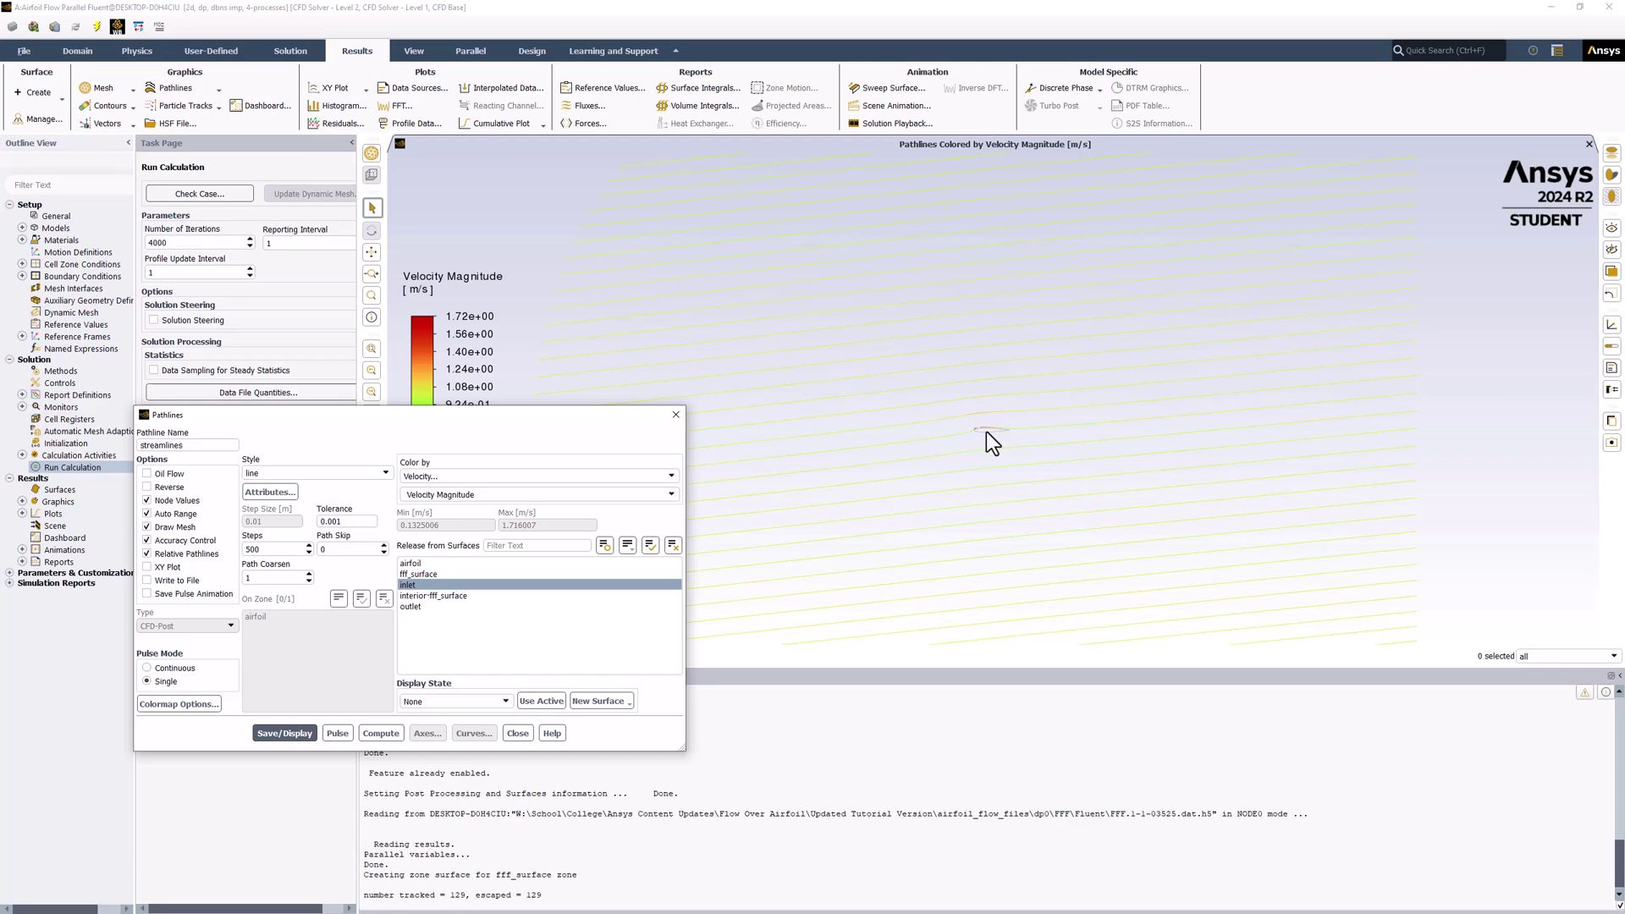
{"action": "scroll", "coordinate": [987, 432], "scroll_direction": "down", "scroll_amount": 3}
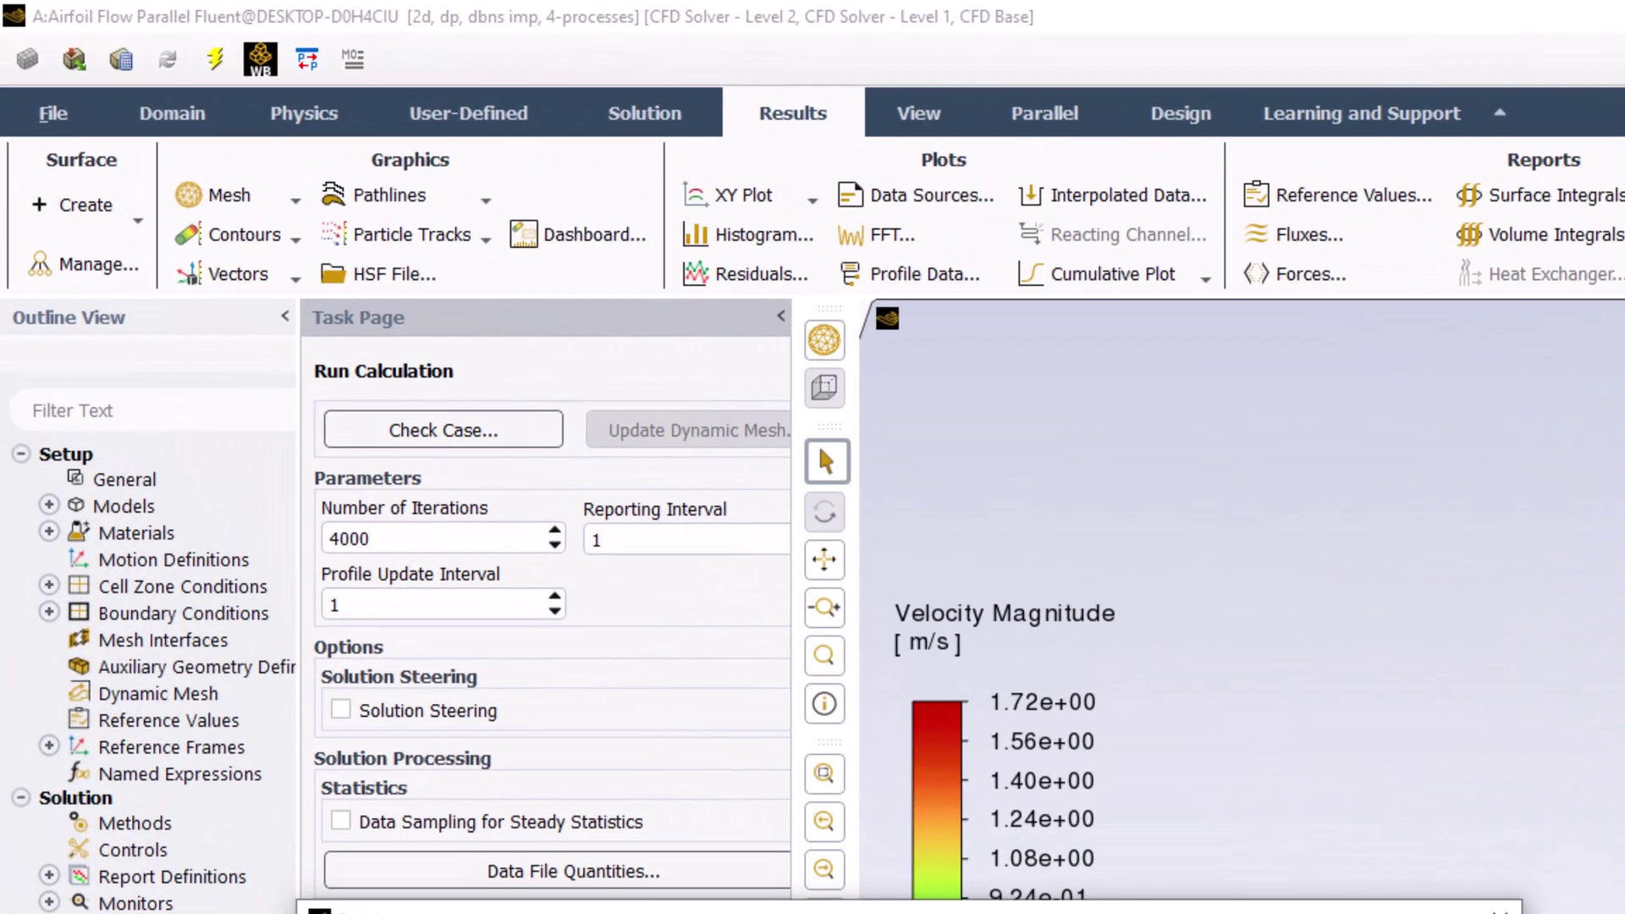
- Start a new Line/Rake surface and name it seedline
{"action": "left_click", "coordinate": [89, 216]}
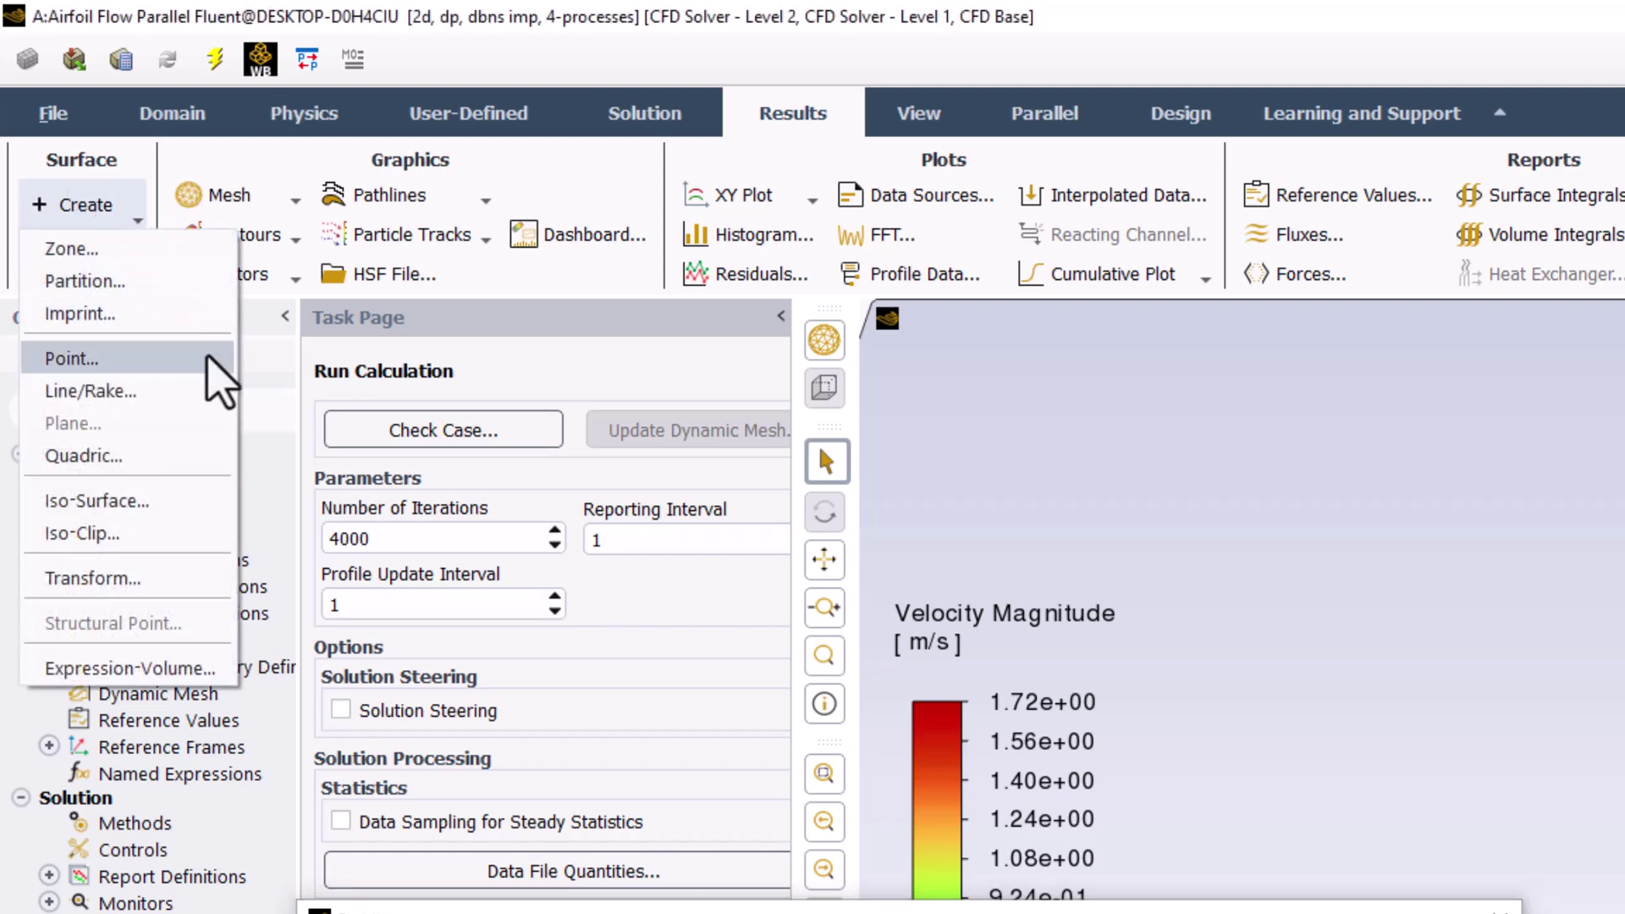
{"action": "left_click", "coordinate": [205, 398]}
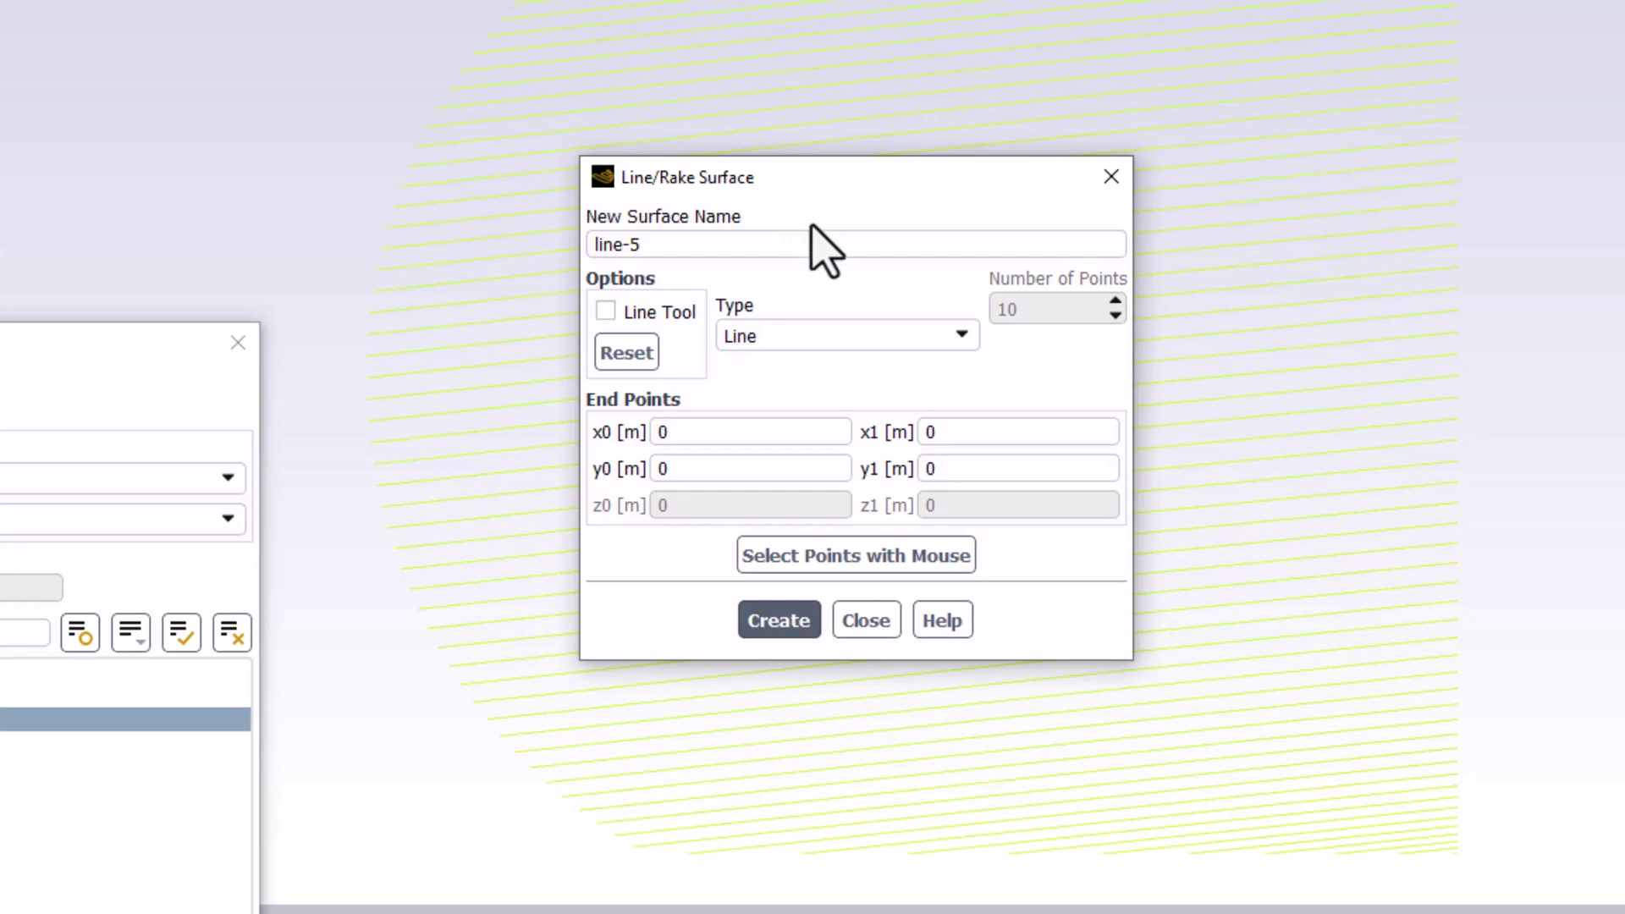
{"action": "left_click_drag", "start_coordinate": [798, 246], "coordinate": [541, 244]}
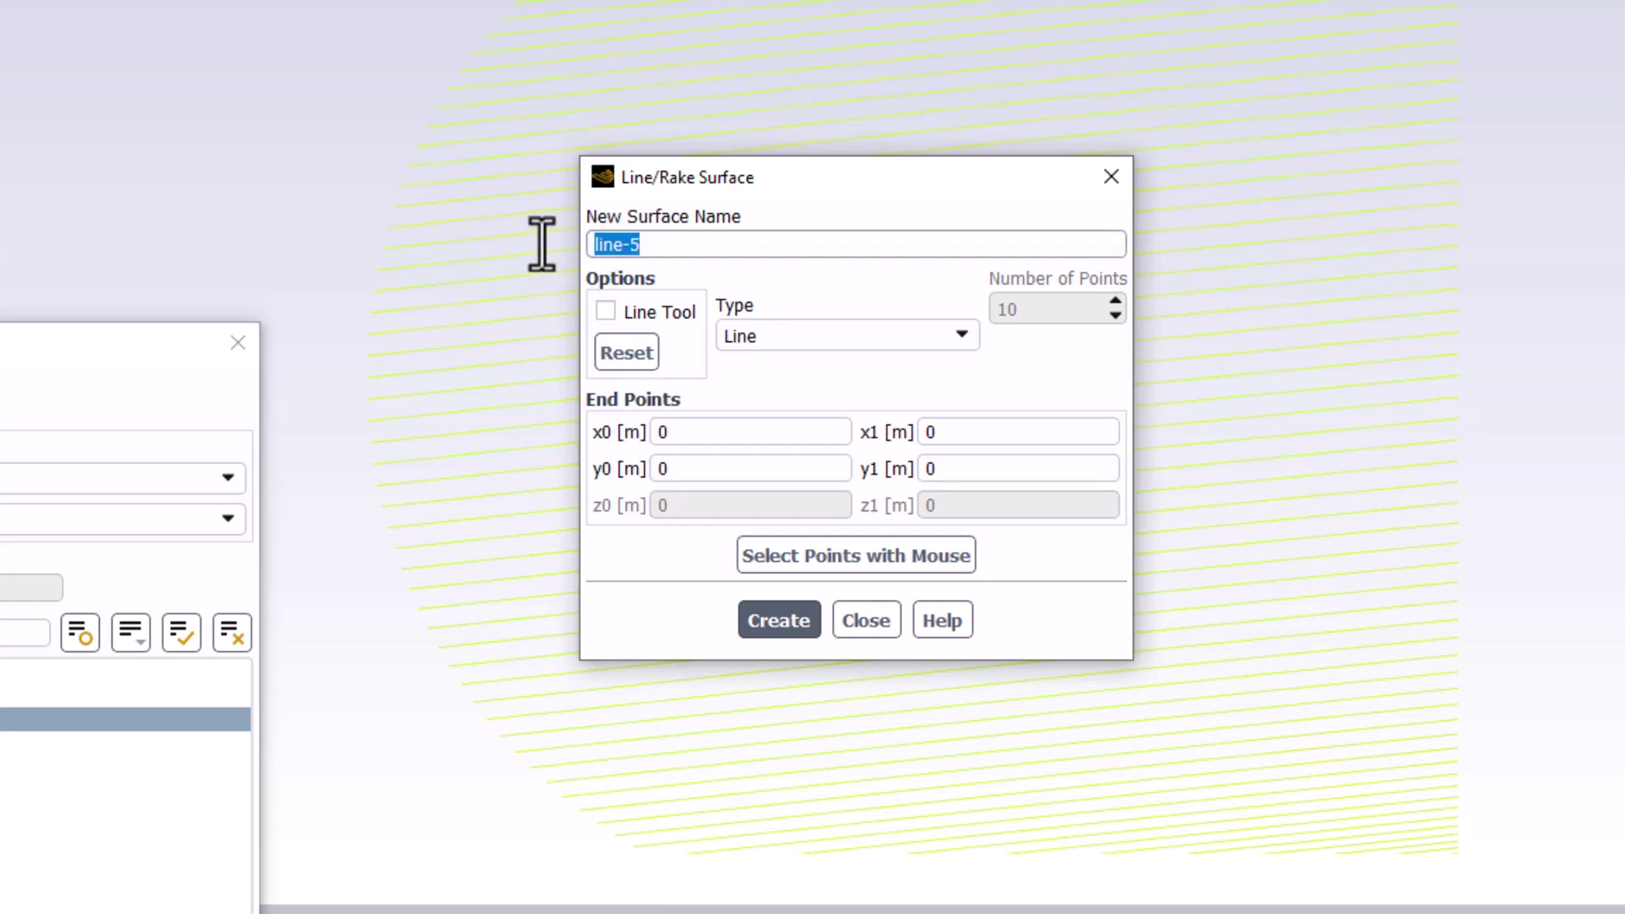
{"action": "type", "text": "seedlines"}
{"action": "key", "text": "BackSpace"}
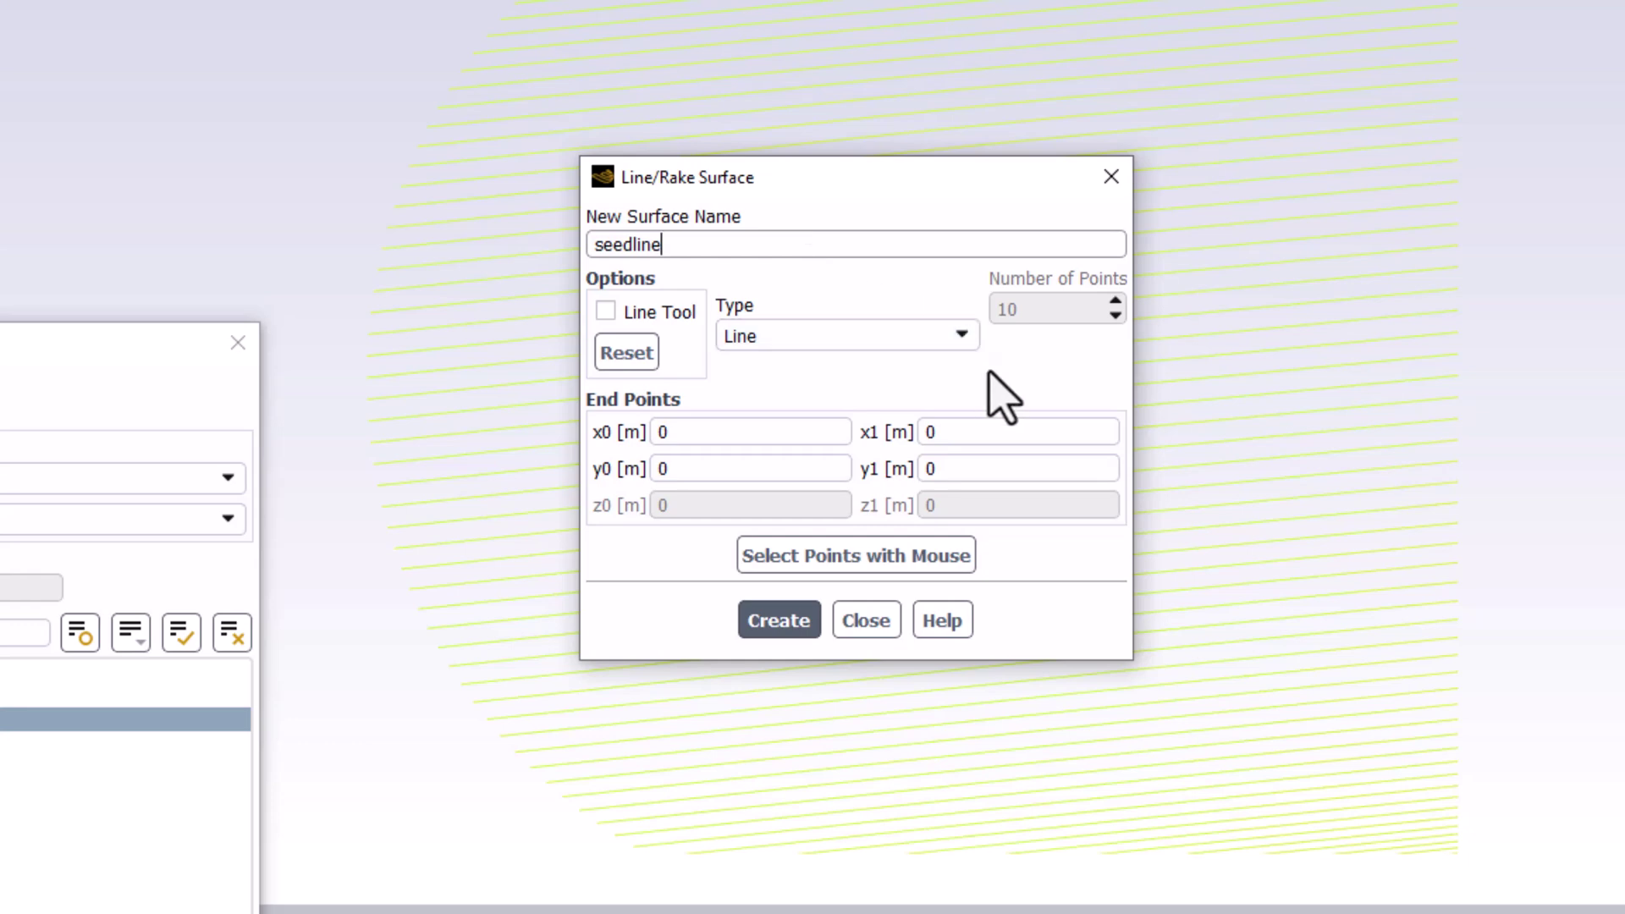
- Make seedline a rake running from (-3, -1) to (-3, 1)
{"action": "left_click", "coordinate": [961, 340]}
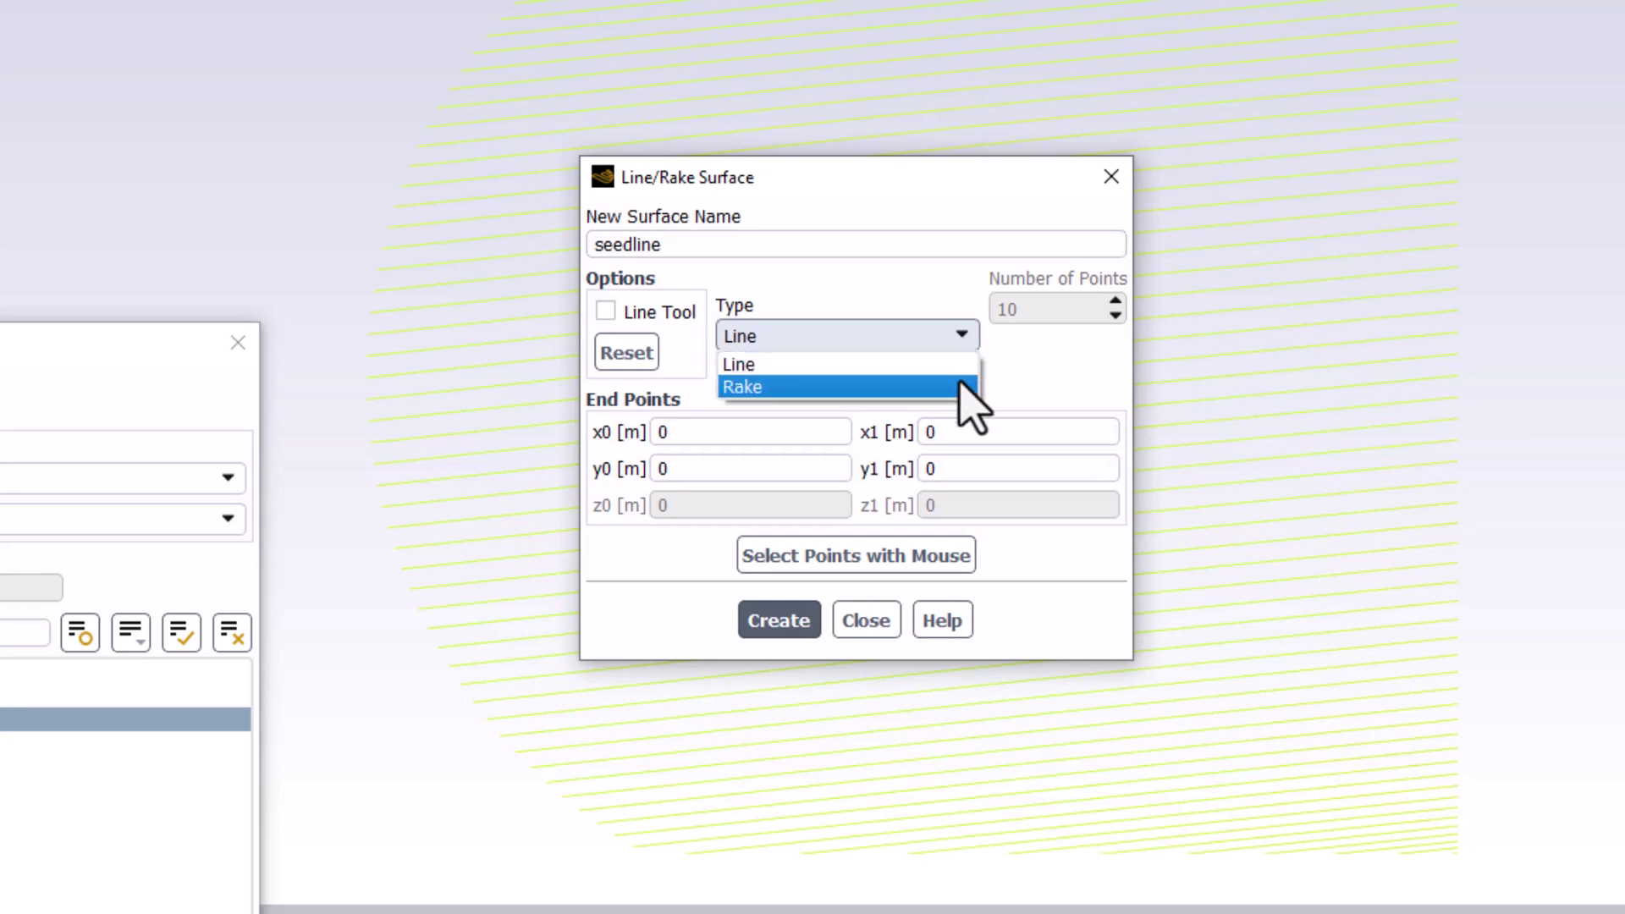
{"action": "left_click", "coordinate": [961, 383]}
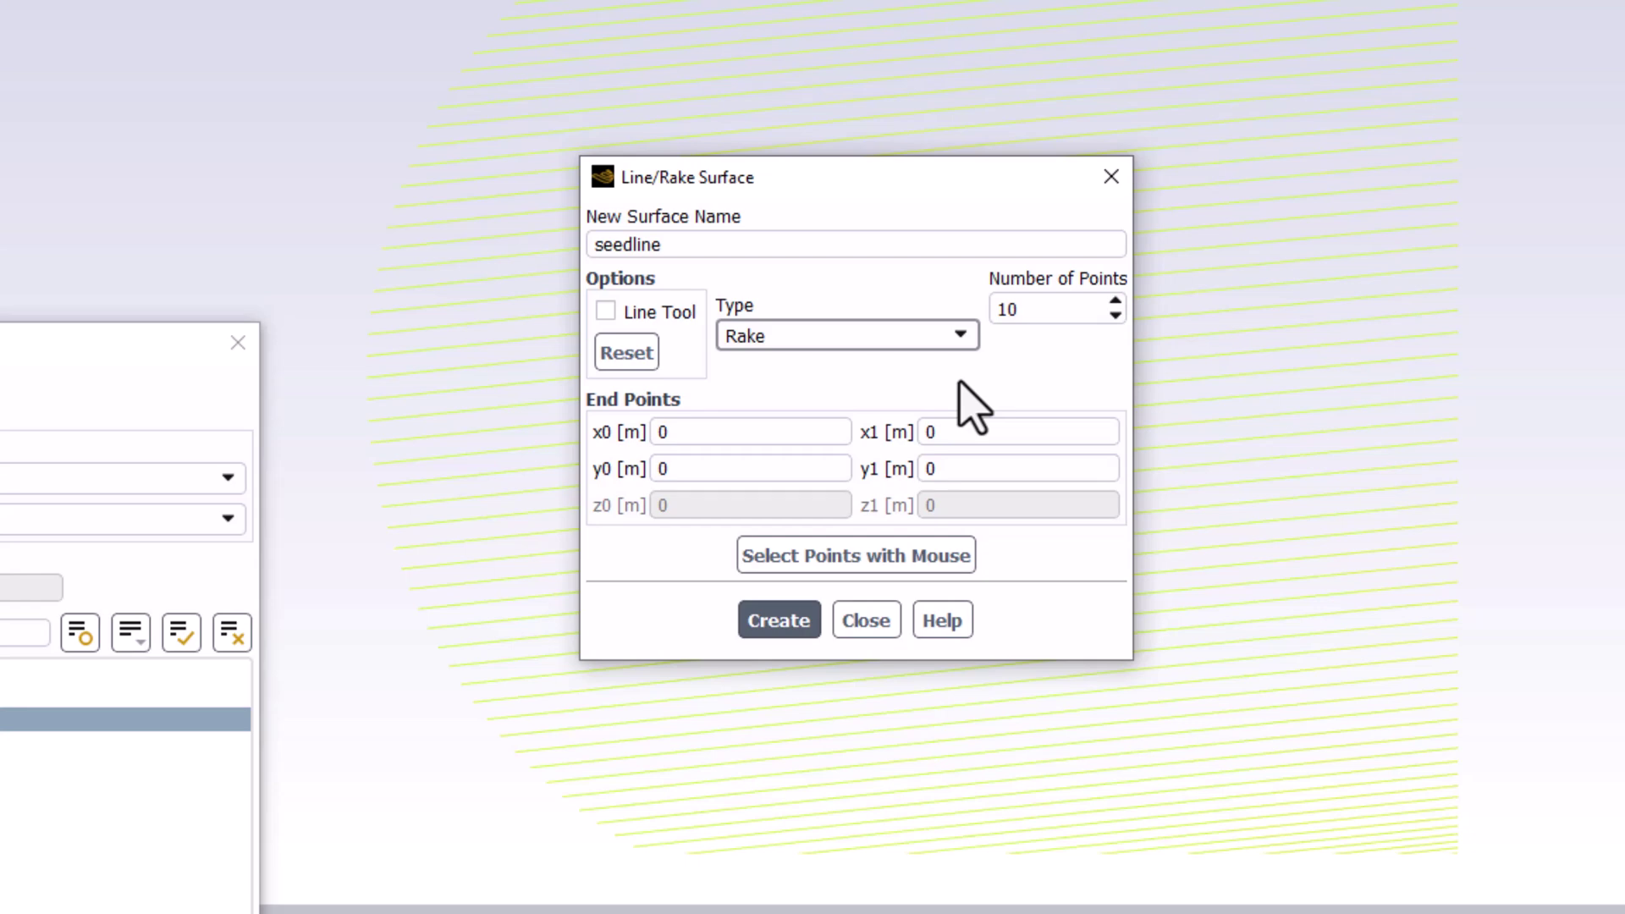
{"action": "left_click_drag", "start_coordinate": [725, 436], "coordinate": [580, 436]}
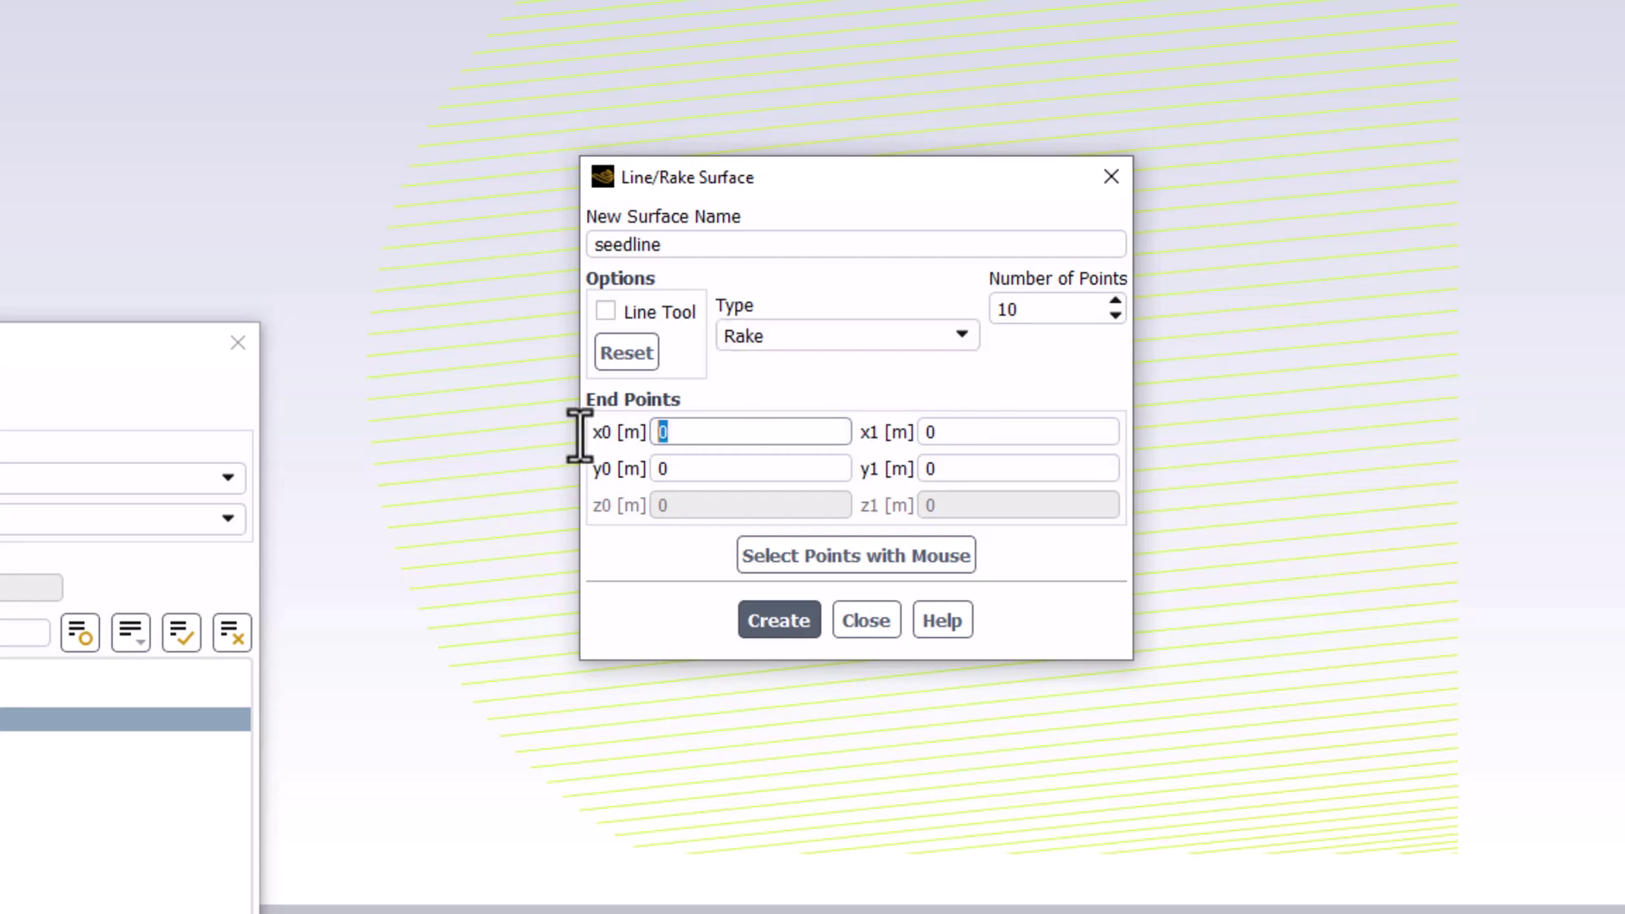
{"action": "type", "text": "-3"}
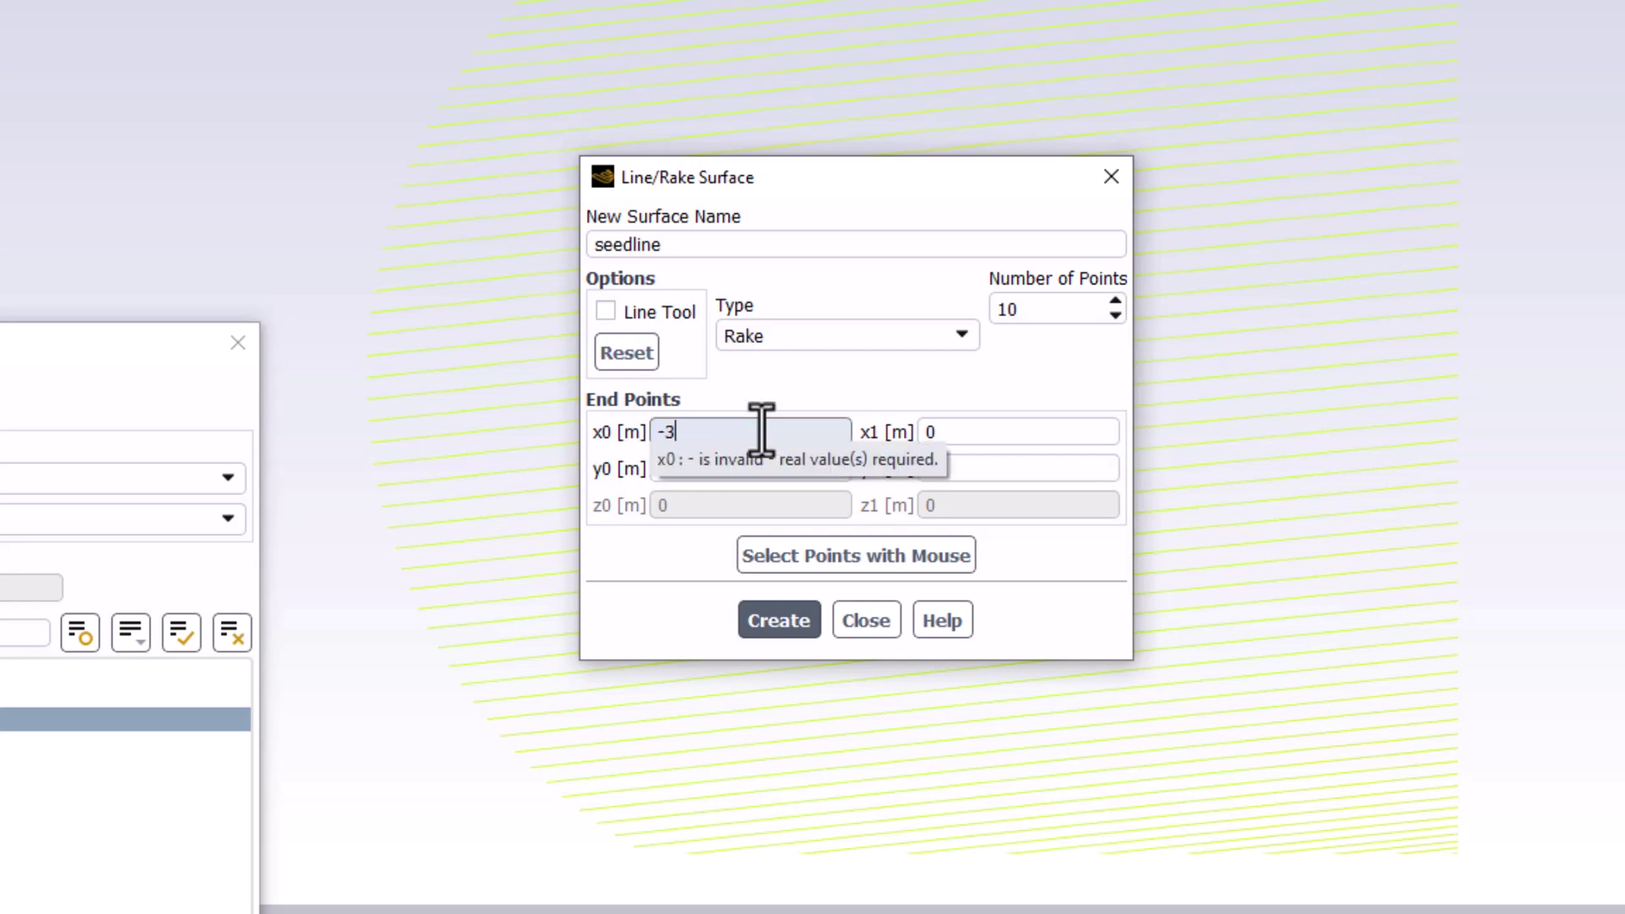
{"action": "left_click_drag", "start_coordinate": [728, 468], "coordinate": [616, 450]}
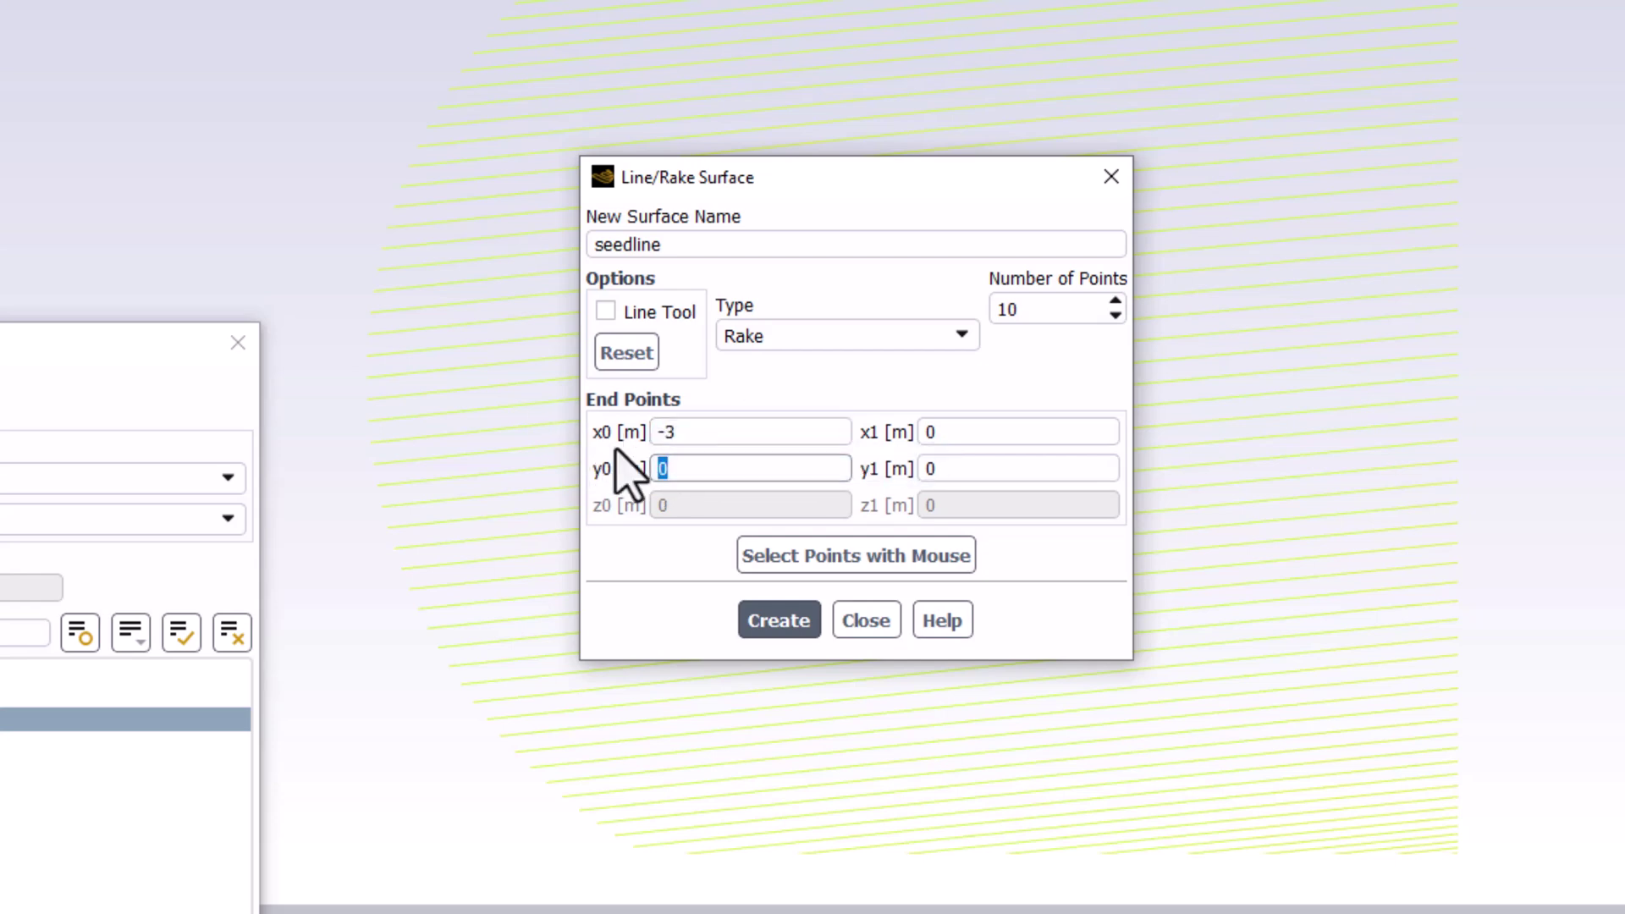
{"action": "type", "text": "-3"}
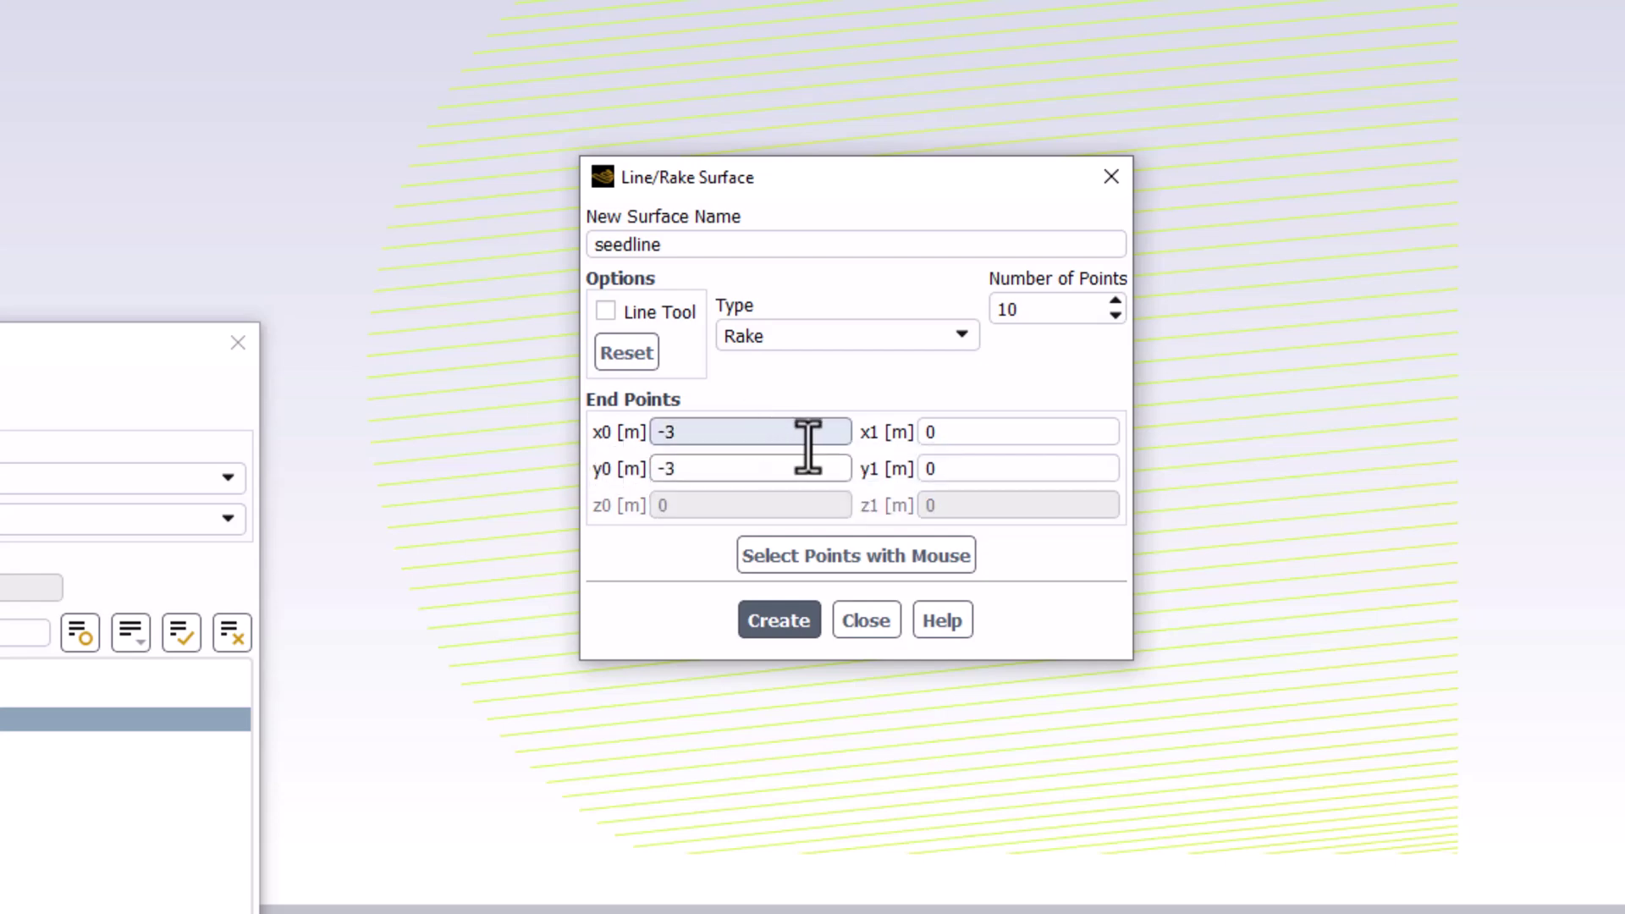
{"action": "key", "text": "BackSpace"}
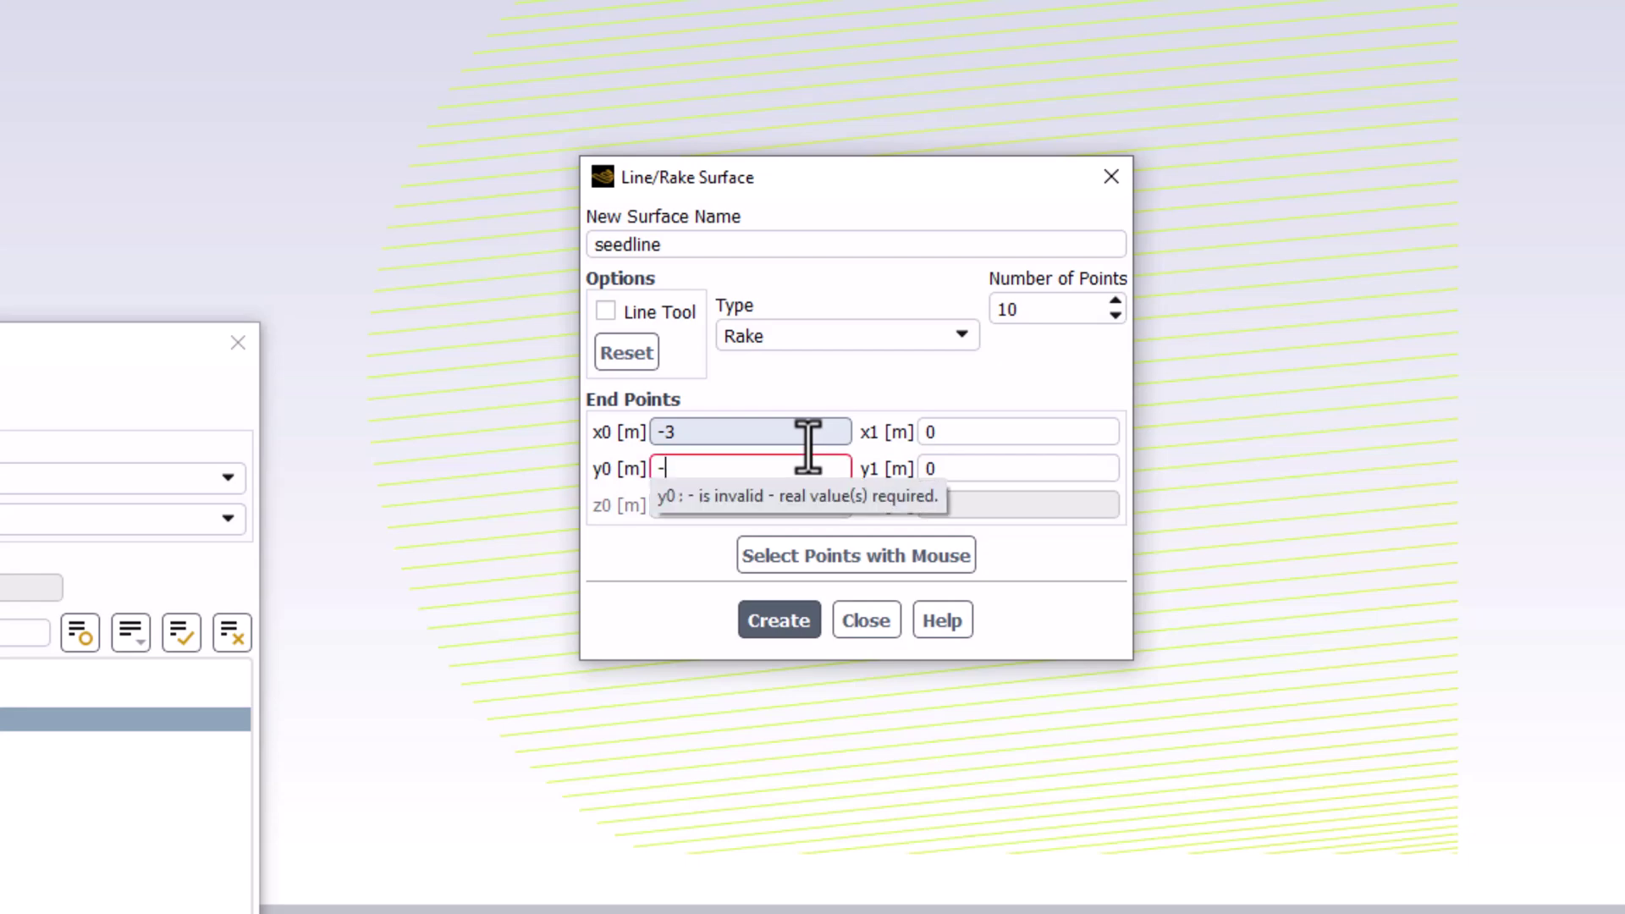
{"action": "type", "text": "1"}
{"action": "left_click", "coordinate": [940, 430]}
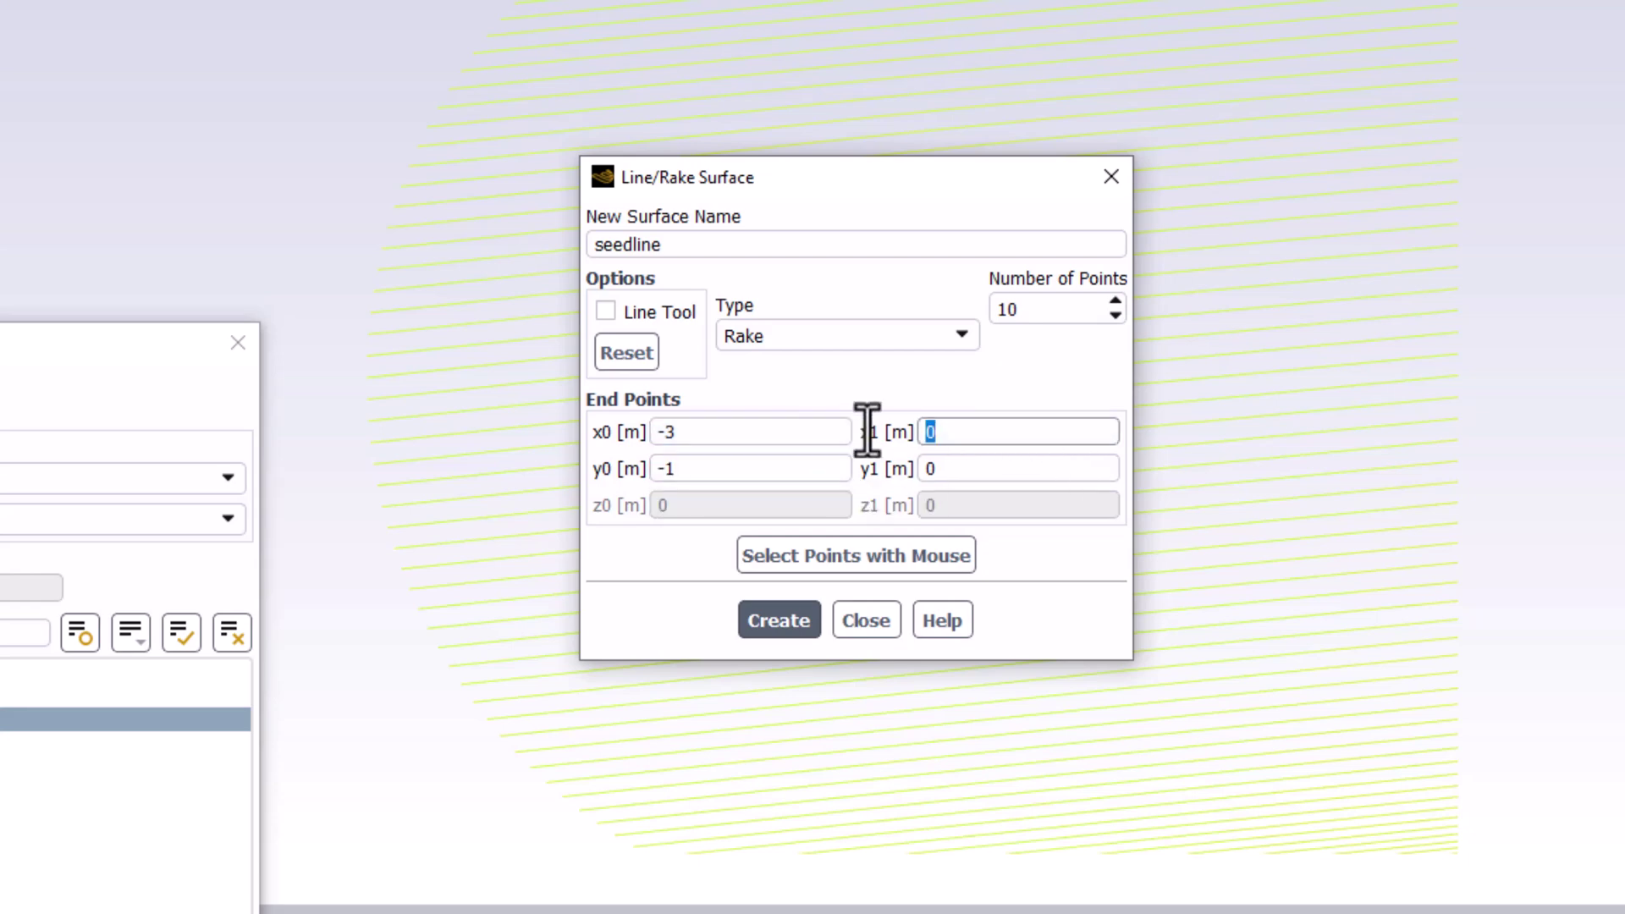
{"action": "type", "text": "-3"}
{"action": "left_click", "coordinate": [961, 468]}
{"action": "type", "text": "1"}
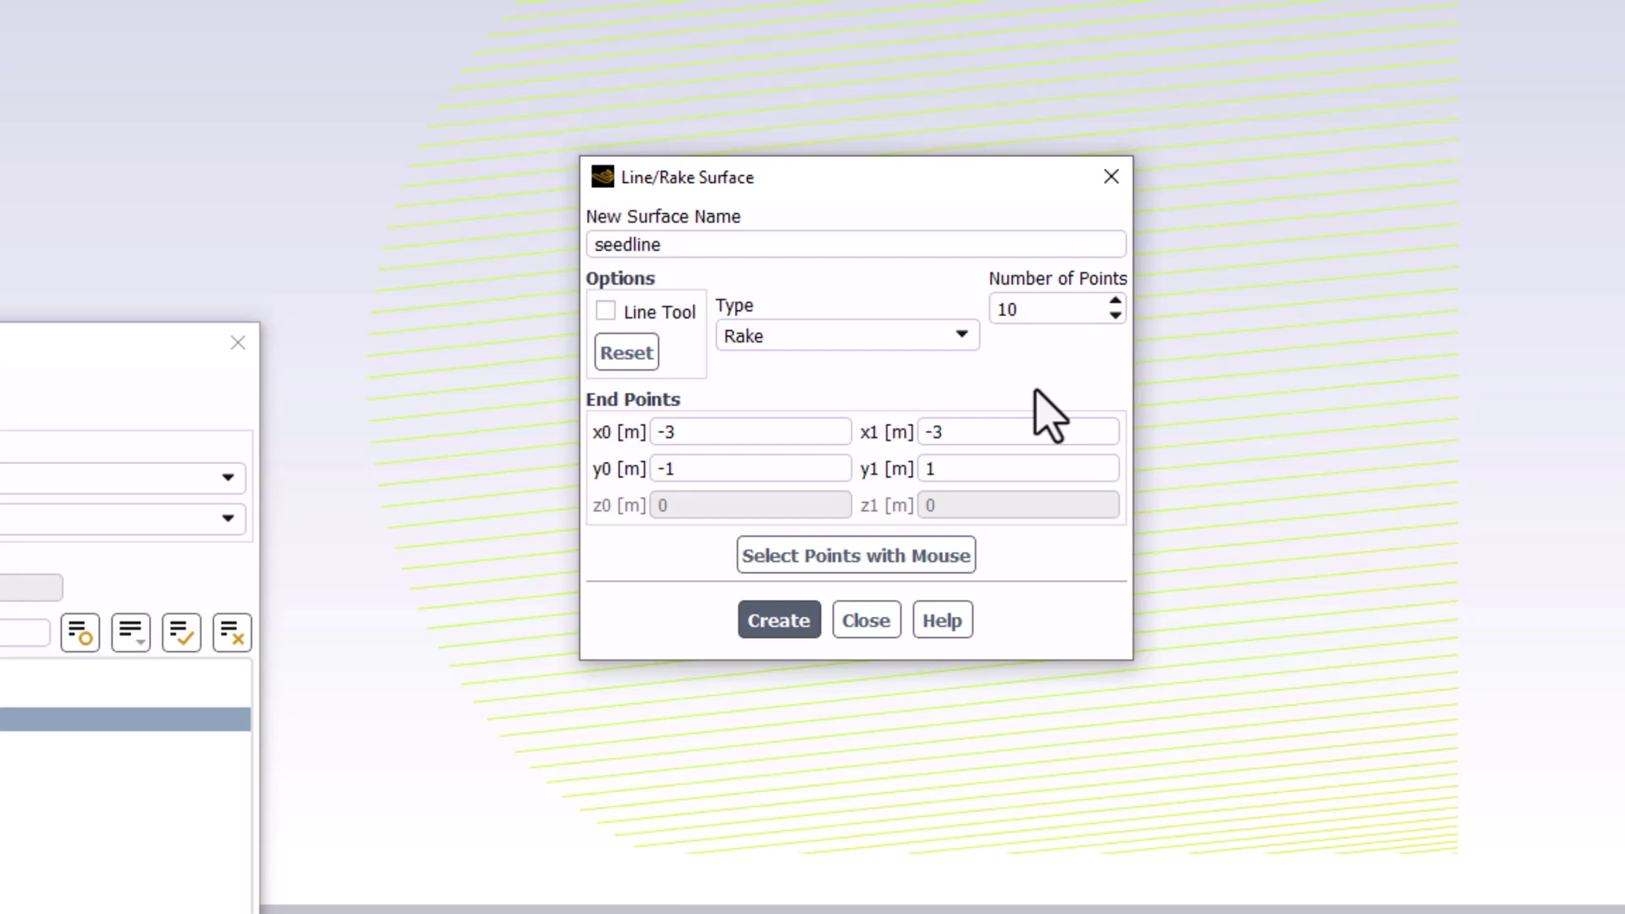
- Give the rake 101 points, create it, and close the dialog
{"action": "left_click", "coordinate": [1039, 311]}
{"action": "type", "text": "1"}
{"action": "left_click", "coordinate": [801, 629]}
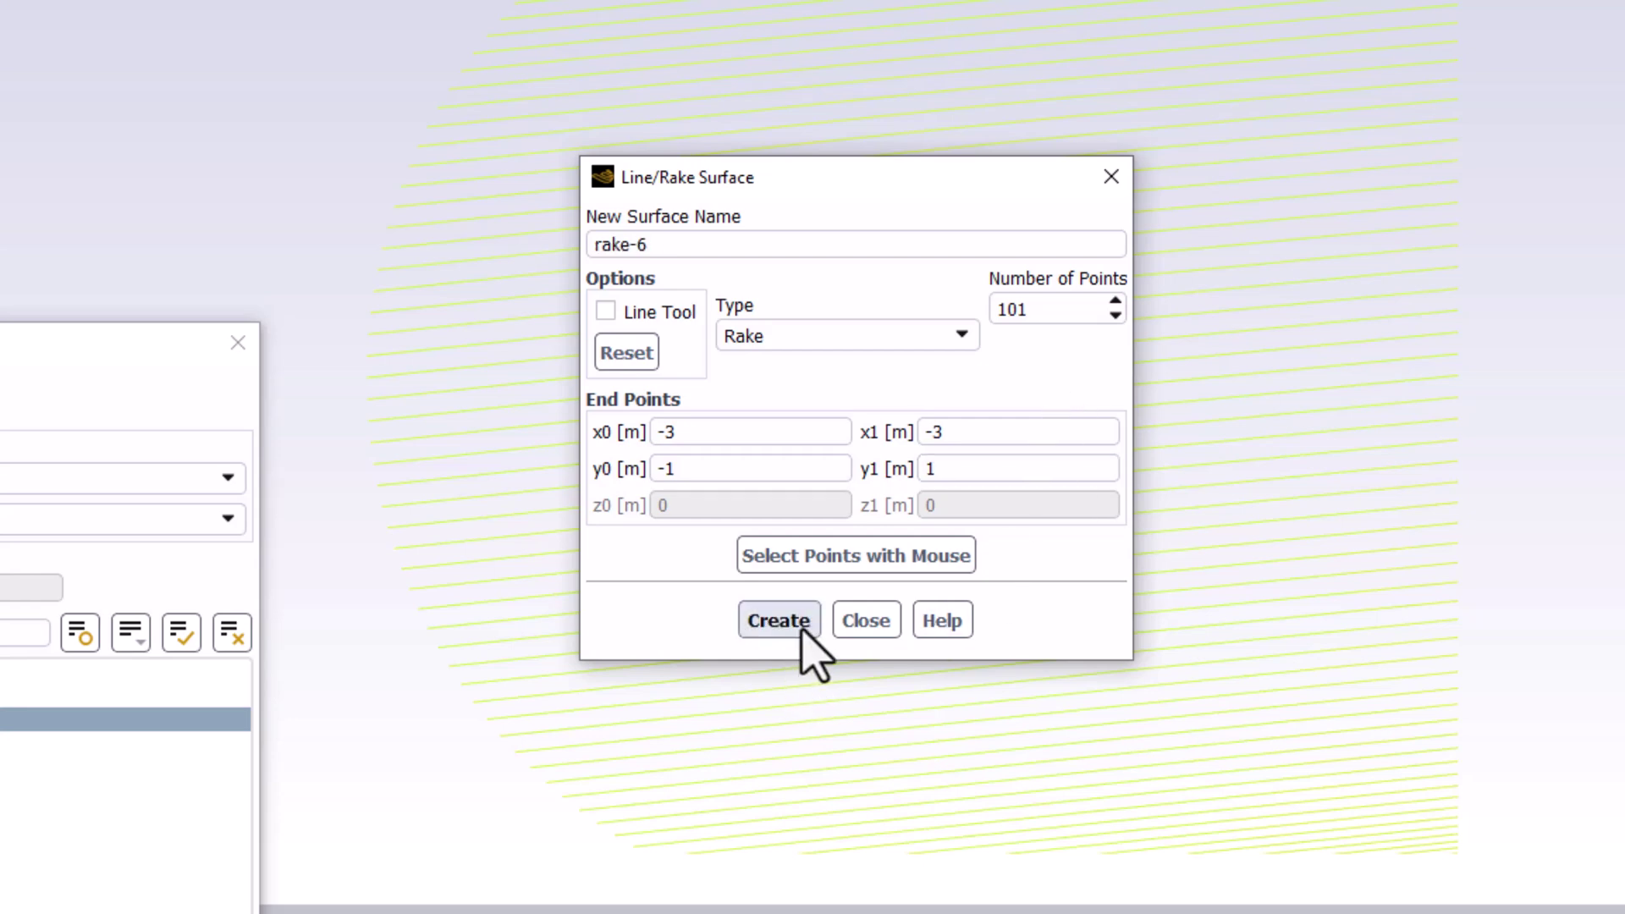
{"action": "left_click", "coordinate": [880, 621]}
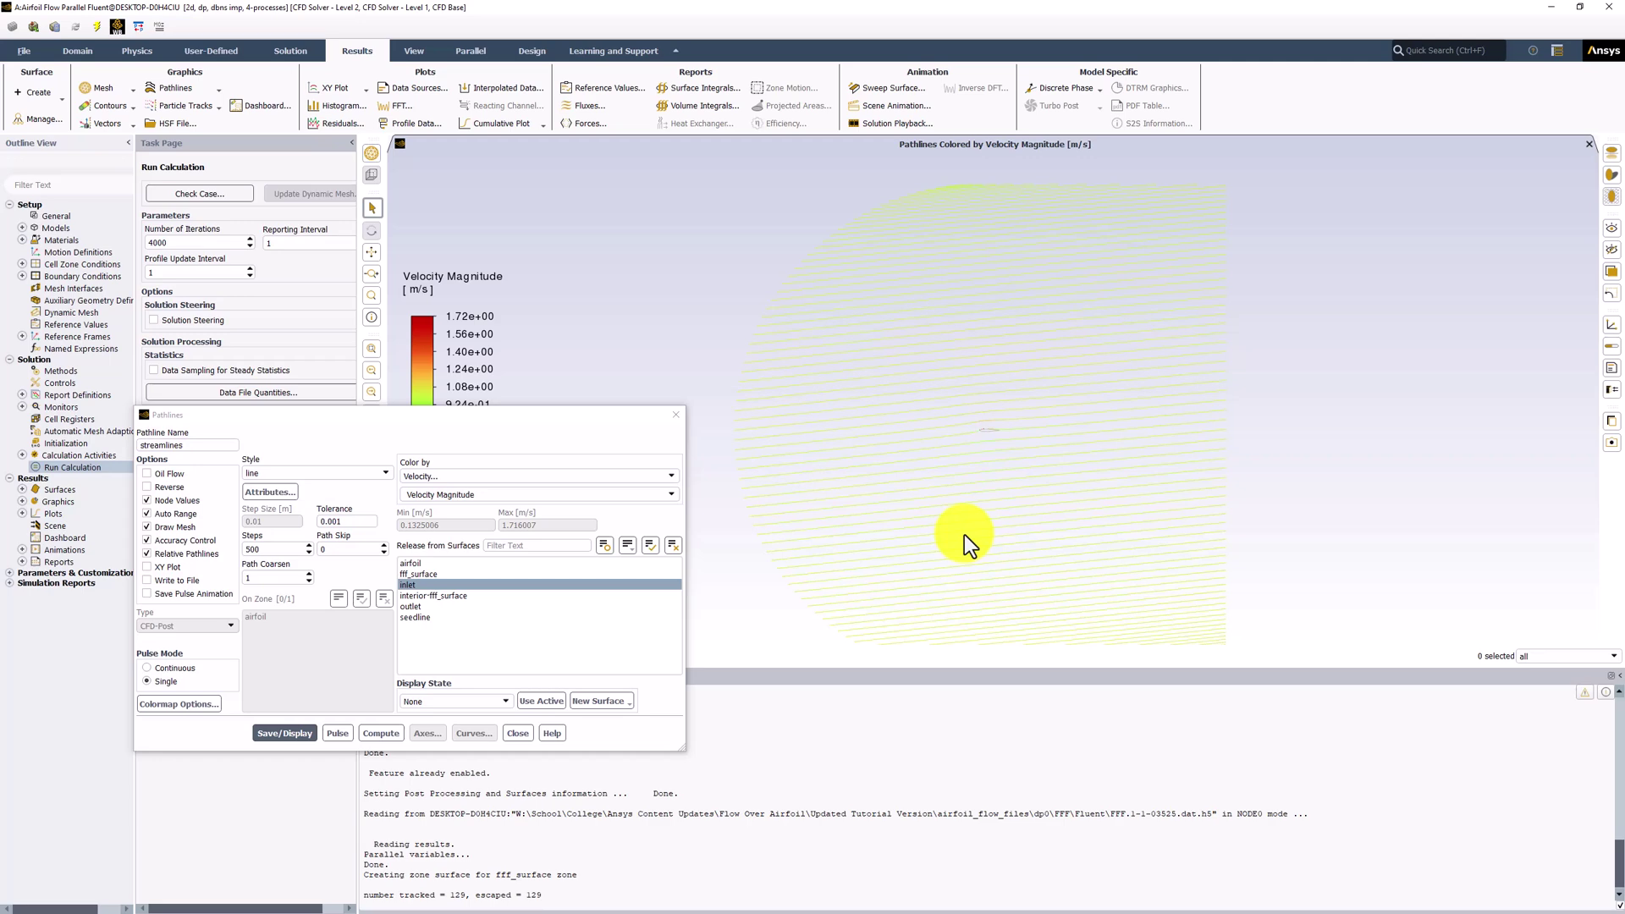
- Reopen the streamlines pathline definition for editing from the Graphics tree
{"action": "left_click", "coordinate": [372, 430]}
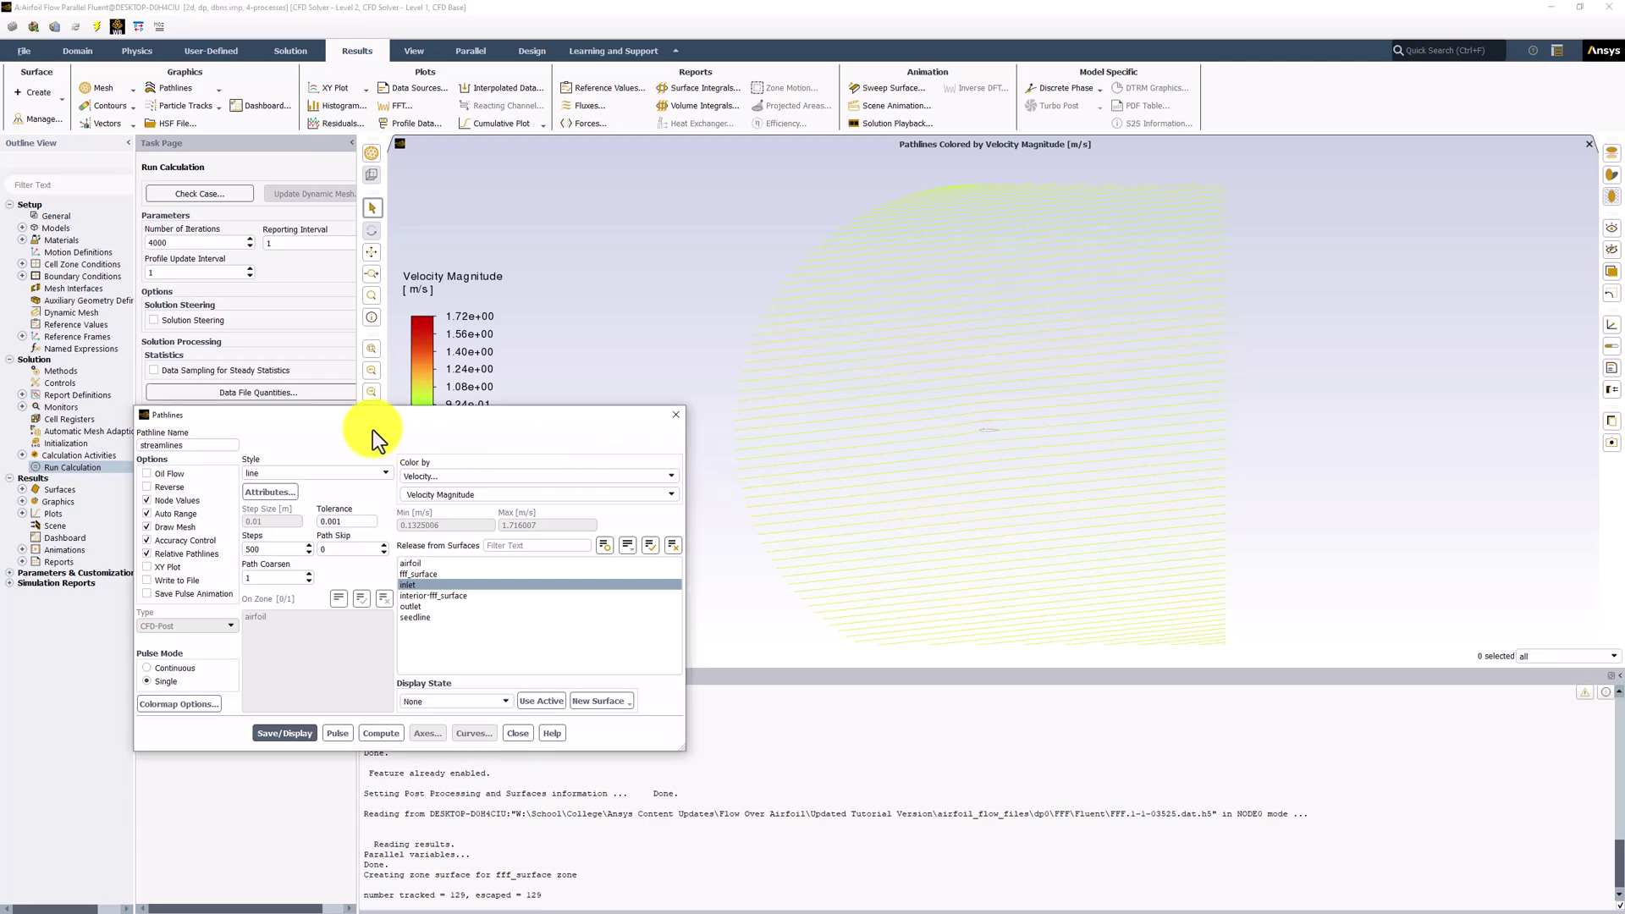
{"action": "left_click", "coordinate": [677, 413]}
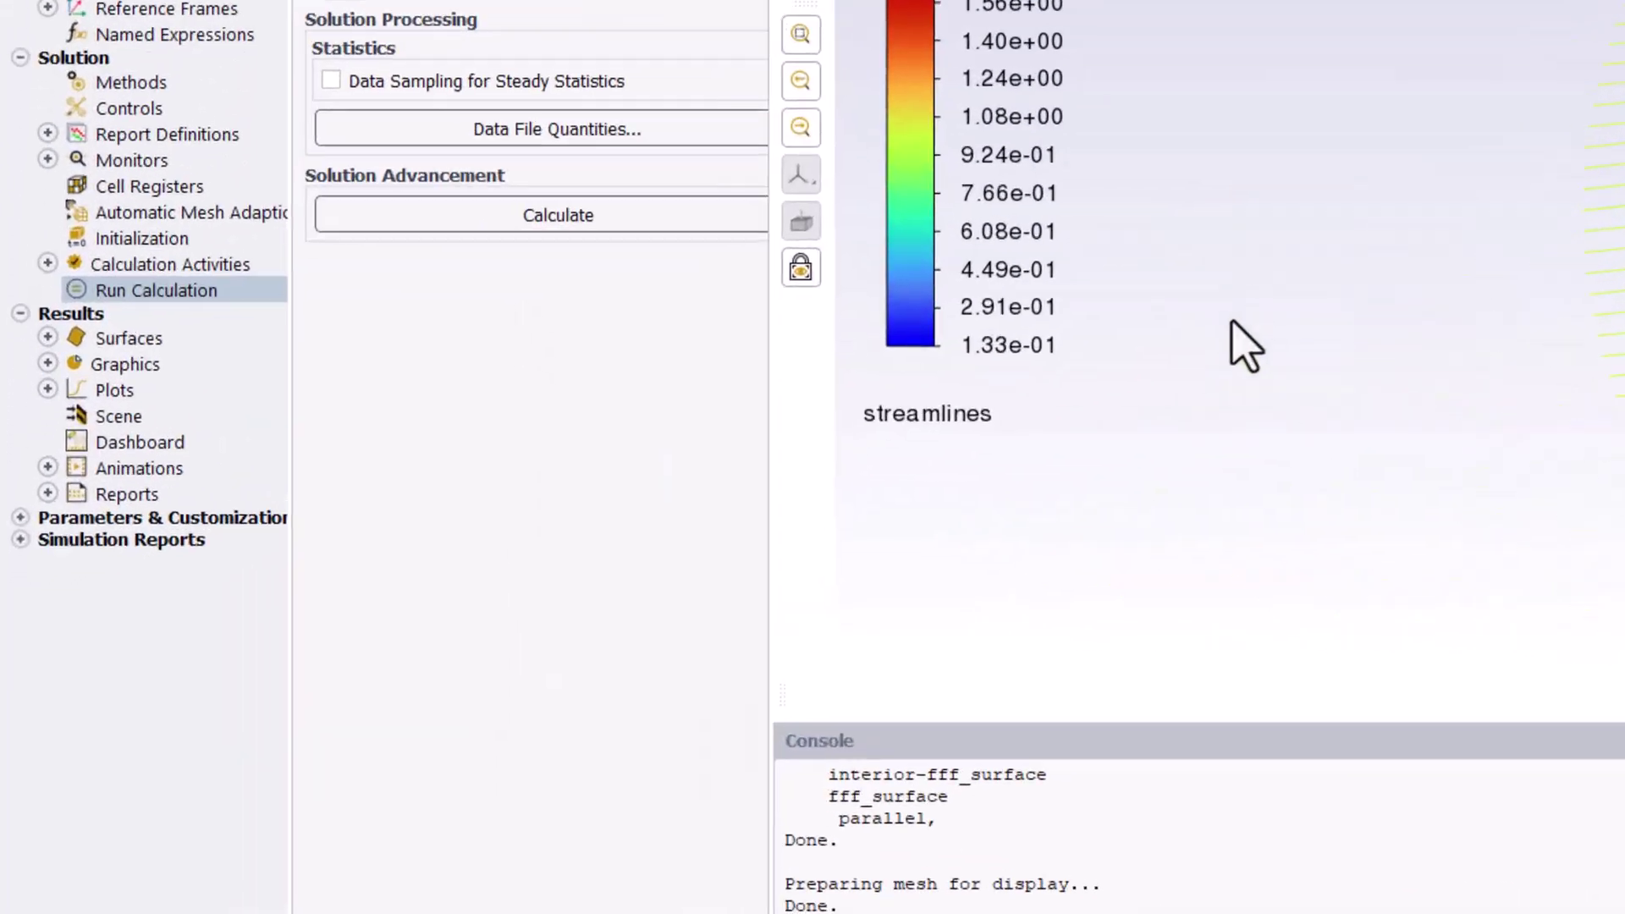
{"action": "left_click", "coordinate": [46, 364]}
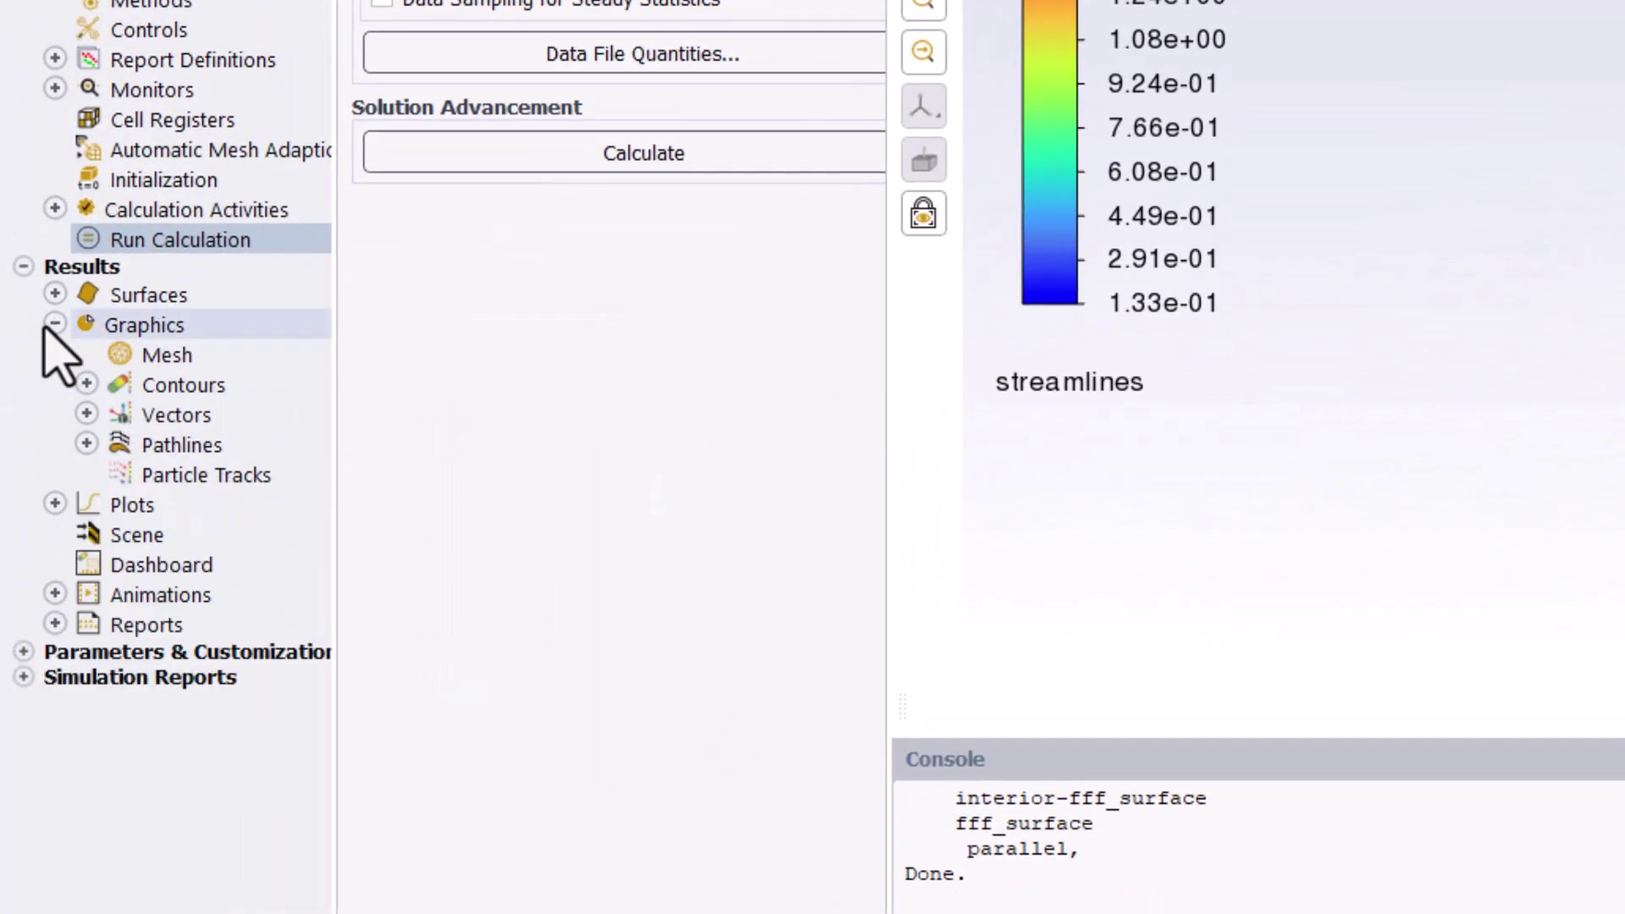
{"action": "left_click", "coordinate": [86, 444]}
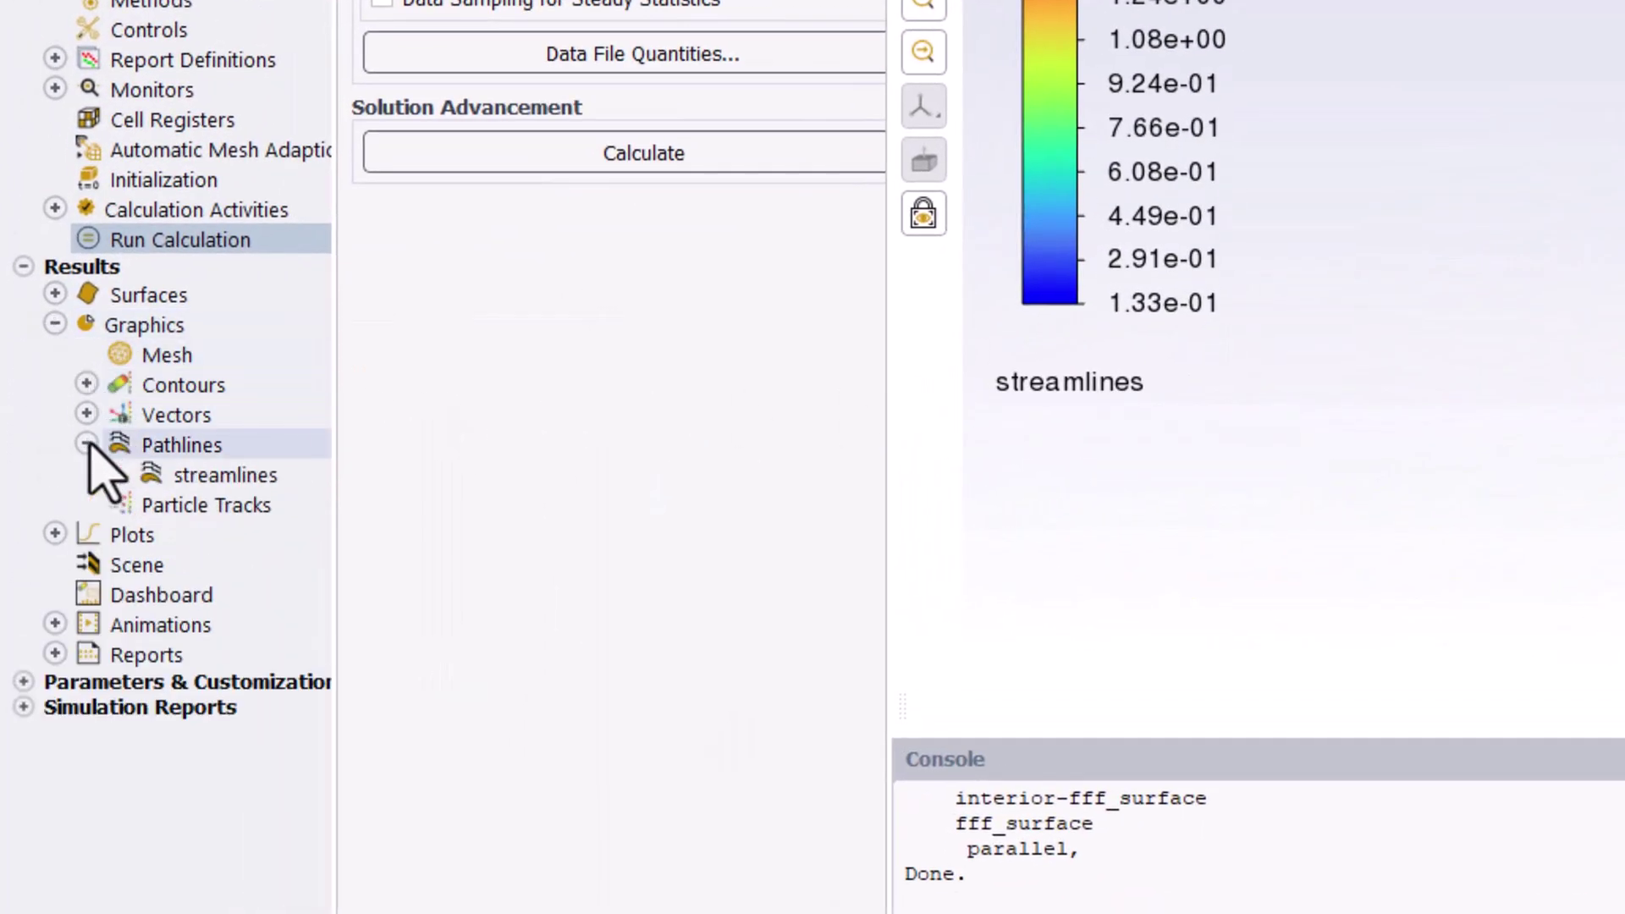
{"action": "left_click", "coordinate": [288, 476]}
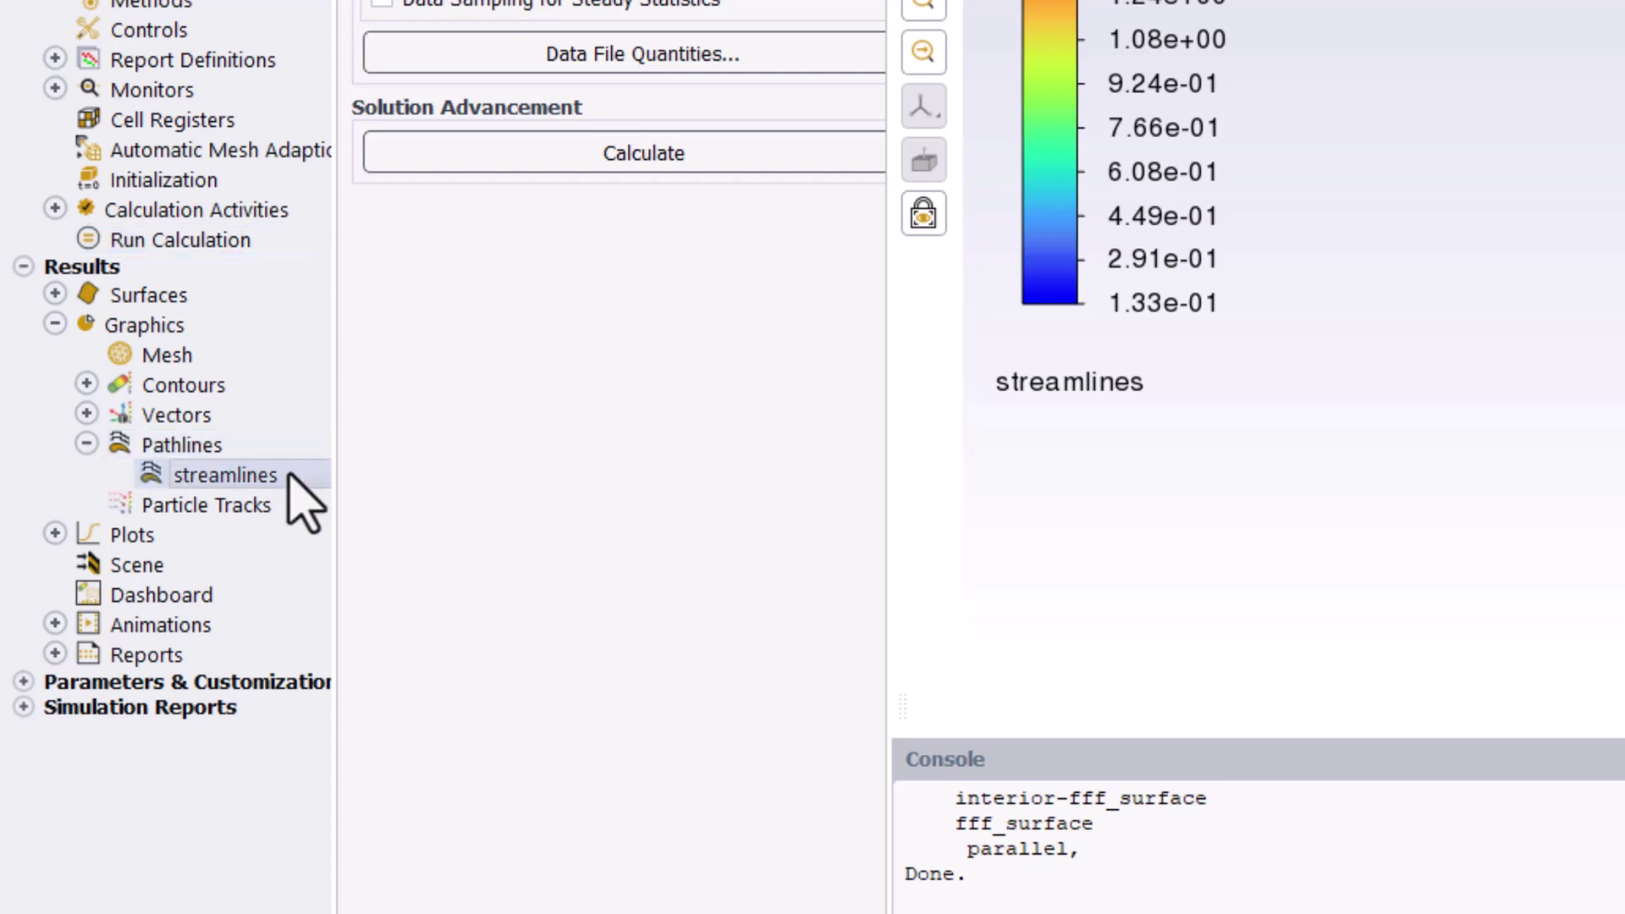
{"action": "right_click", "coordinate": [291, 479]}
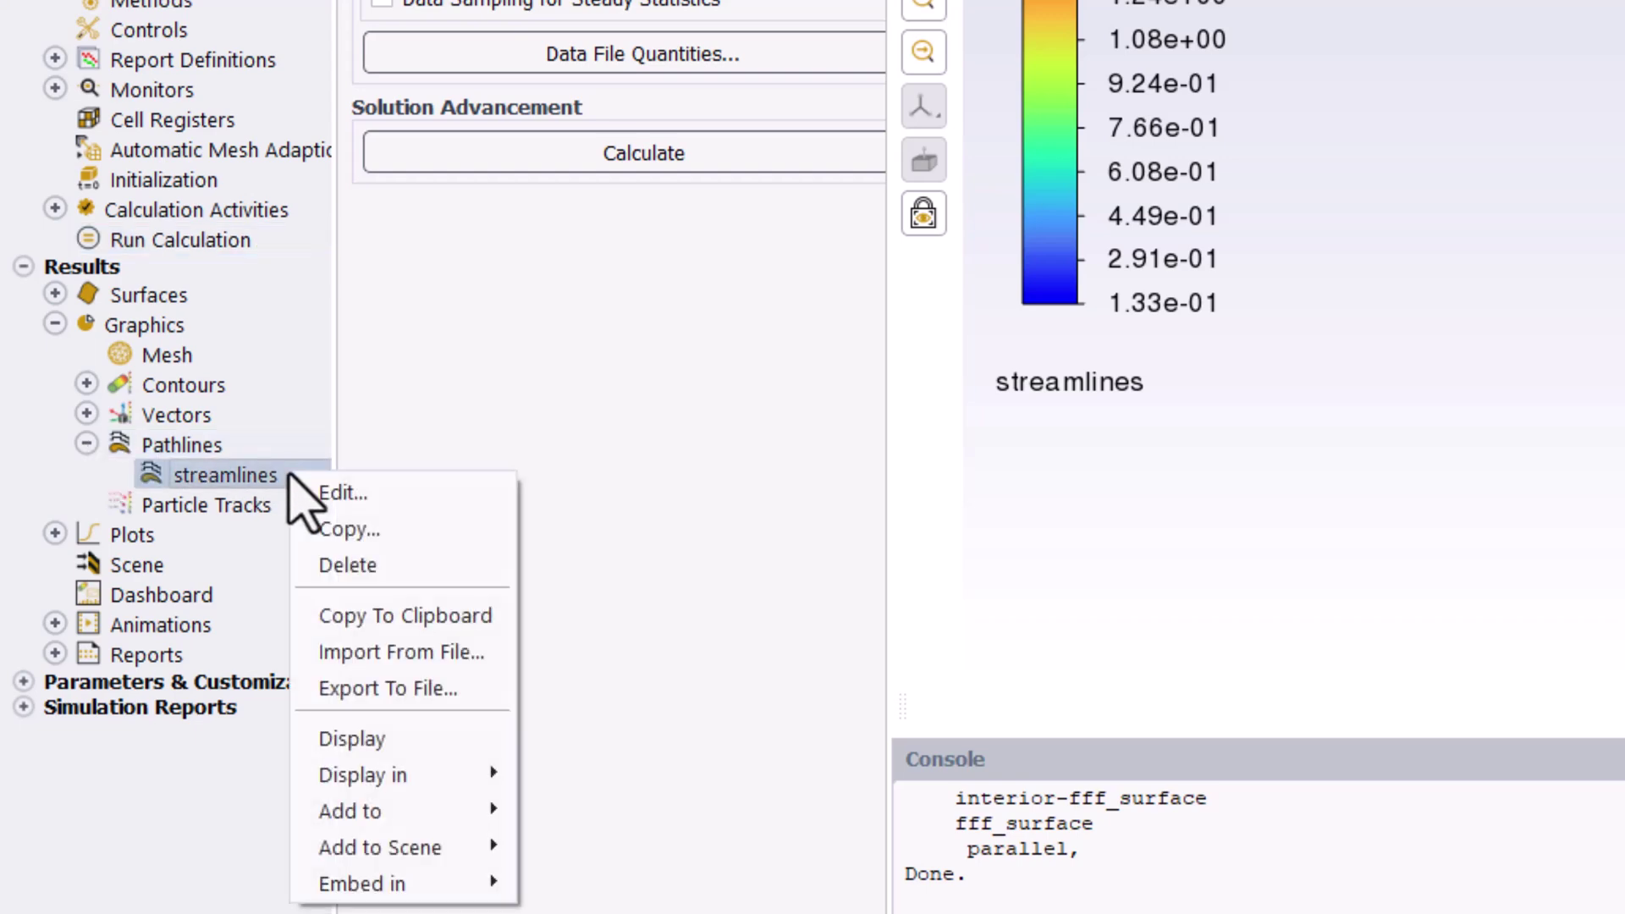
{"action": "left_click", "coordinate": [408, 493]}
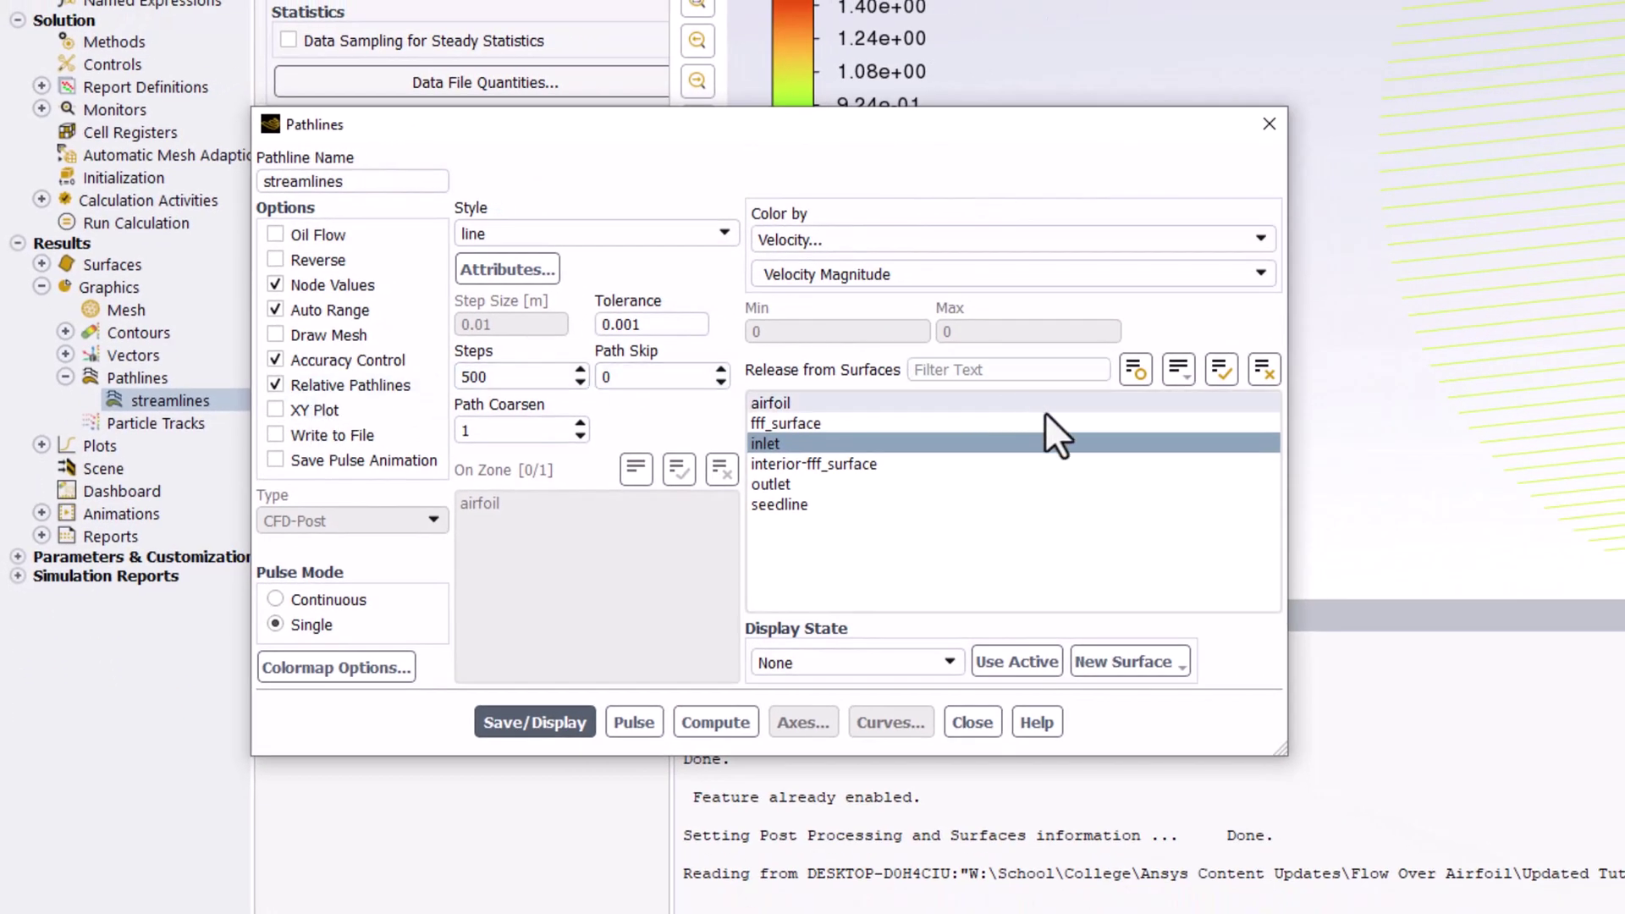
- Release the pathlines from seedline instead of inlet and redisplay them
{"action": "left_click", "coordinate": [1027, 442]}
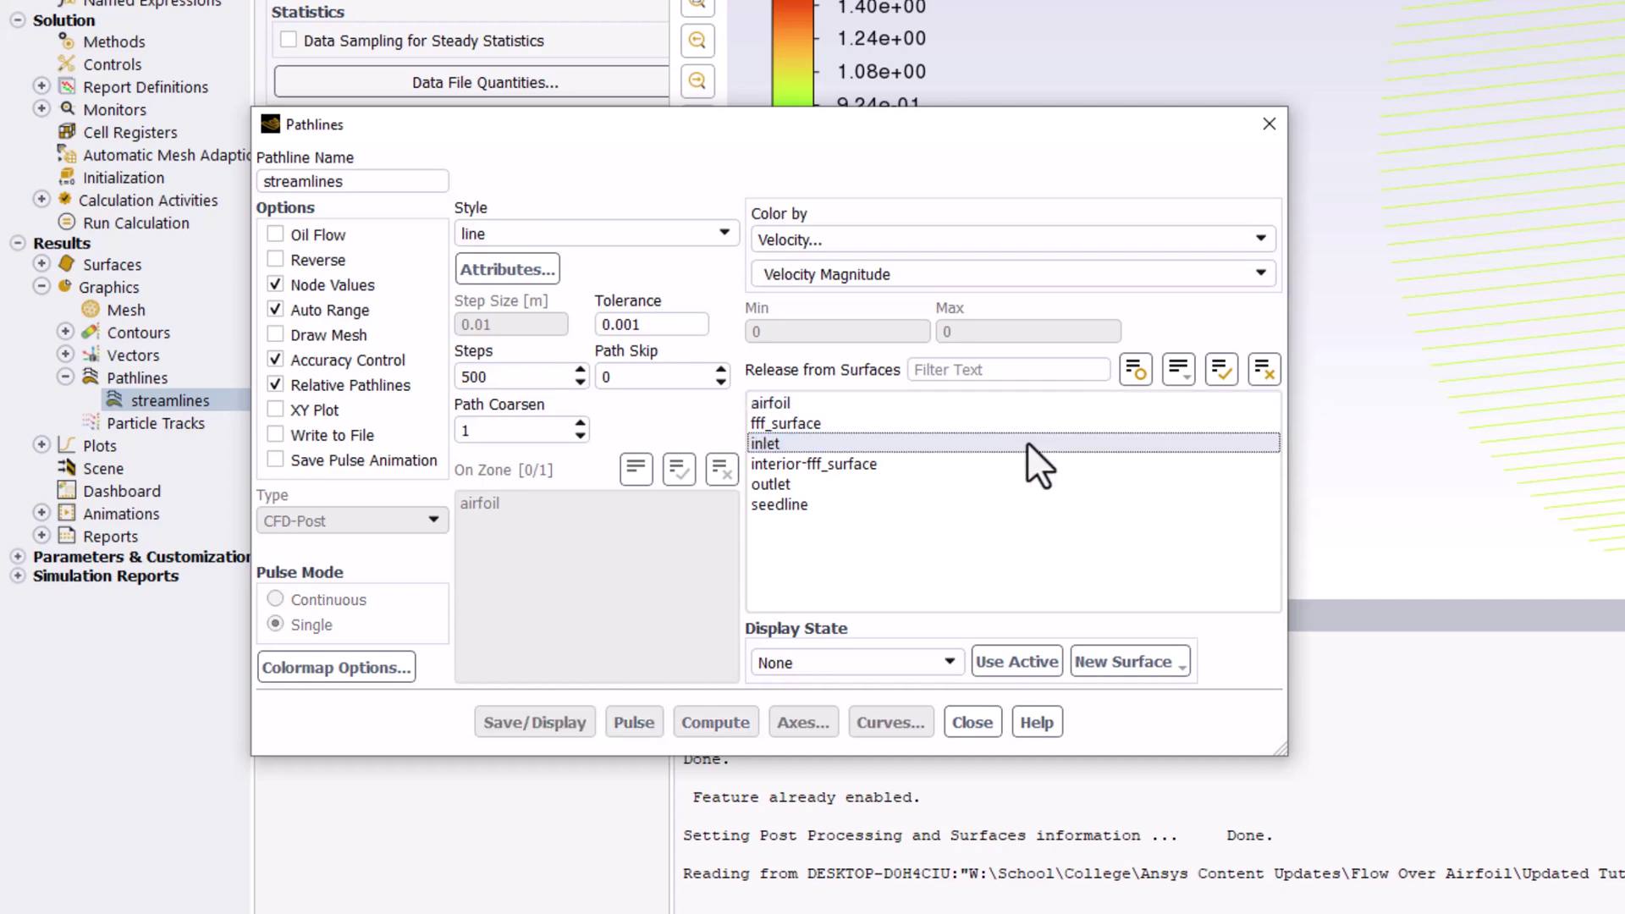
{"action": "left_click", "coordinate": [1068, 499]}
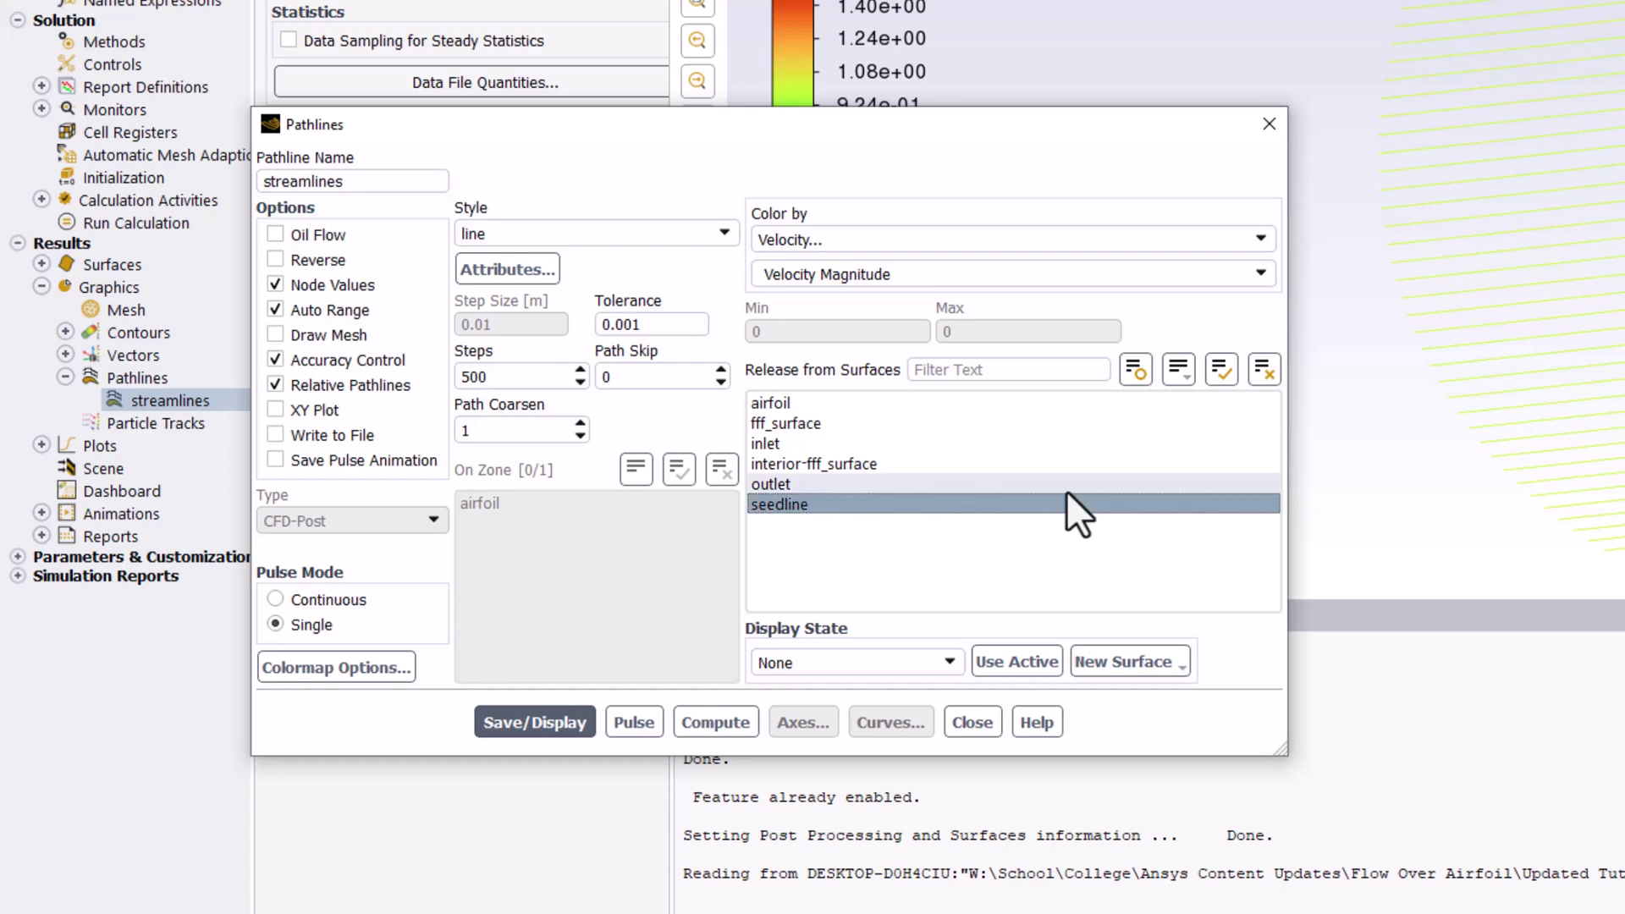
{"action": "left_click", "coordinate": [562, 711]}
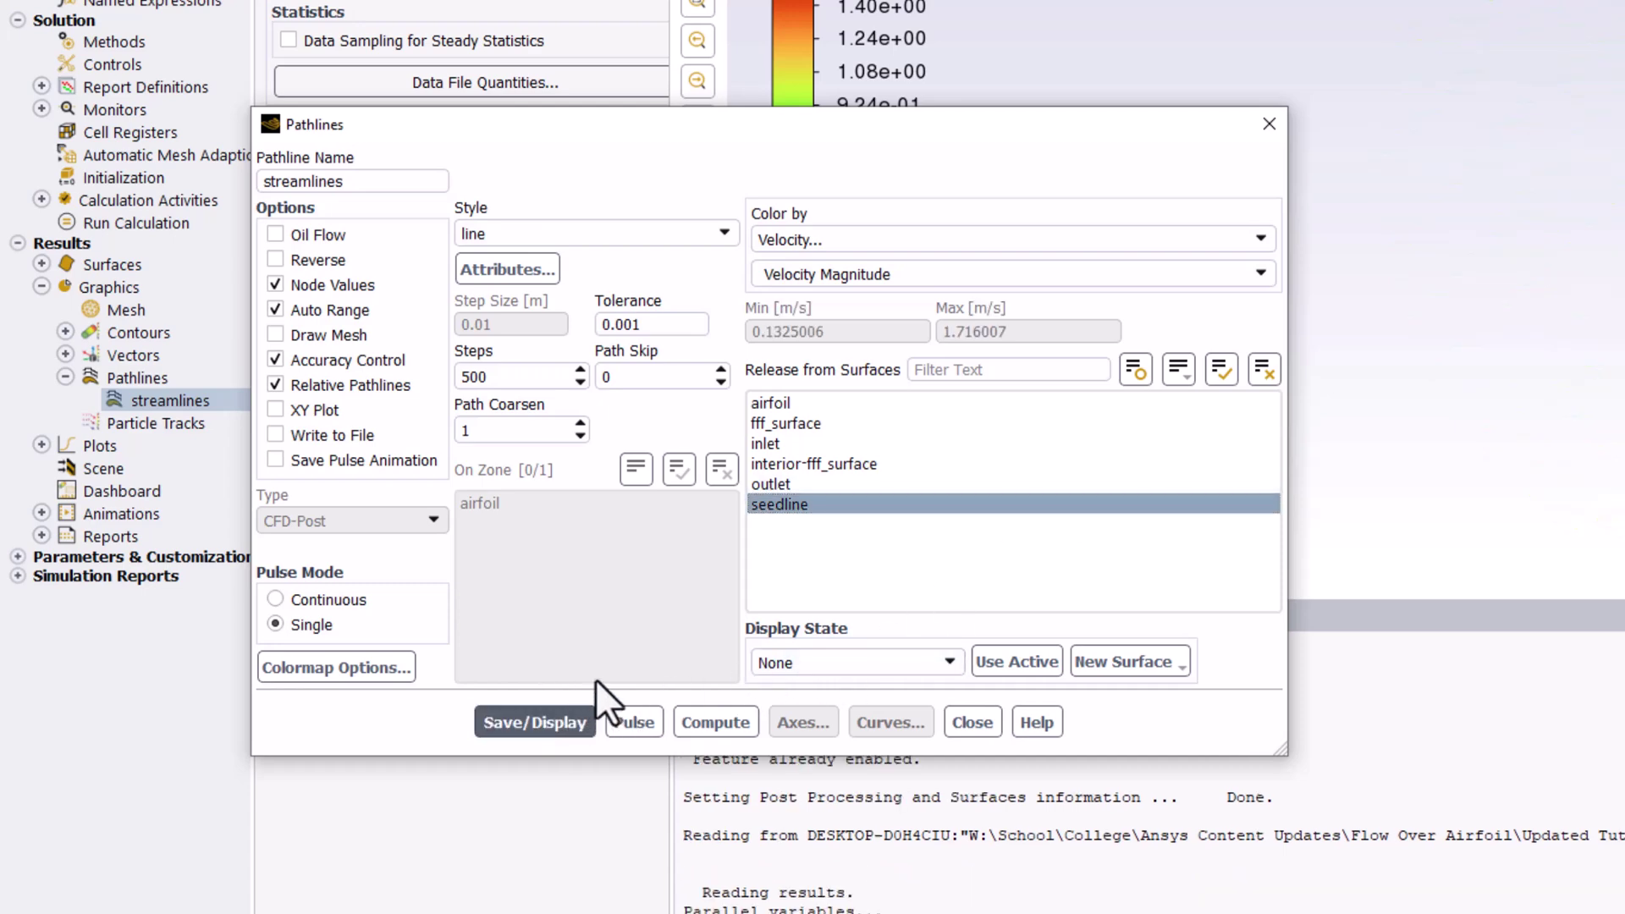
- Close the pathline settings and zoom in on the airfoil's seedline streamlines
{"action": "left_click", "coordinate": [968, 725]}
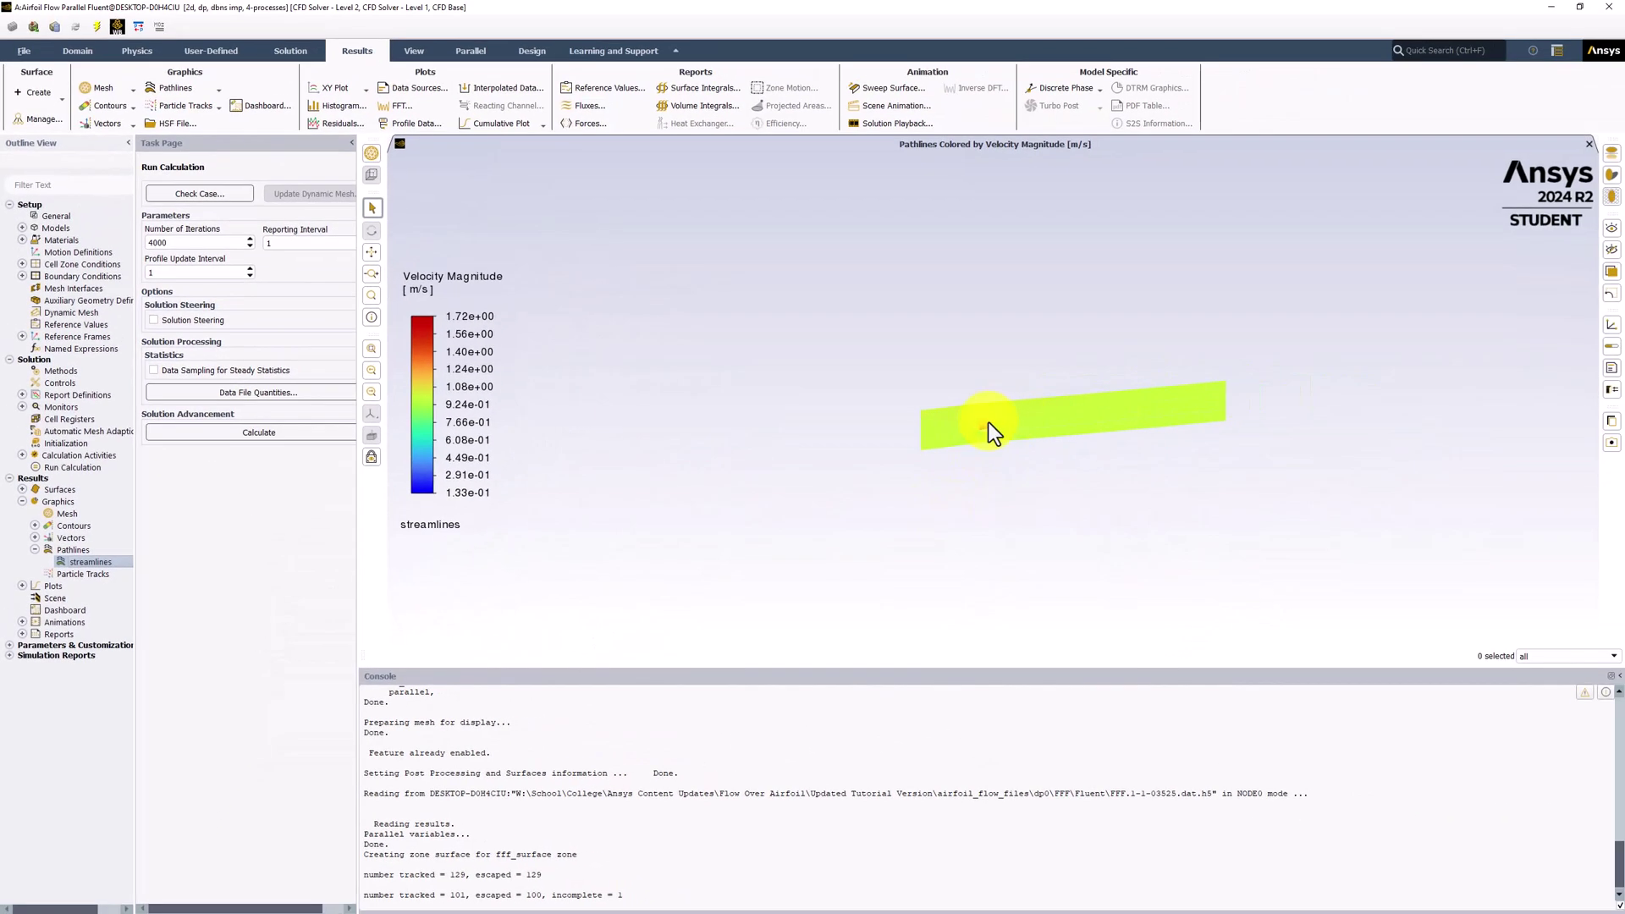
{"action": "scroll", "coordinate": [984, 428], "scroll_direction": "up", "scroll_amount": 6}
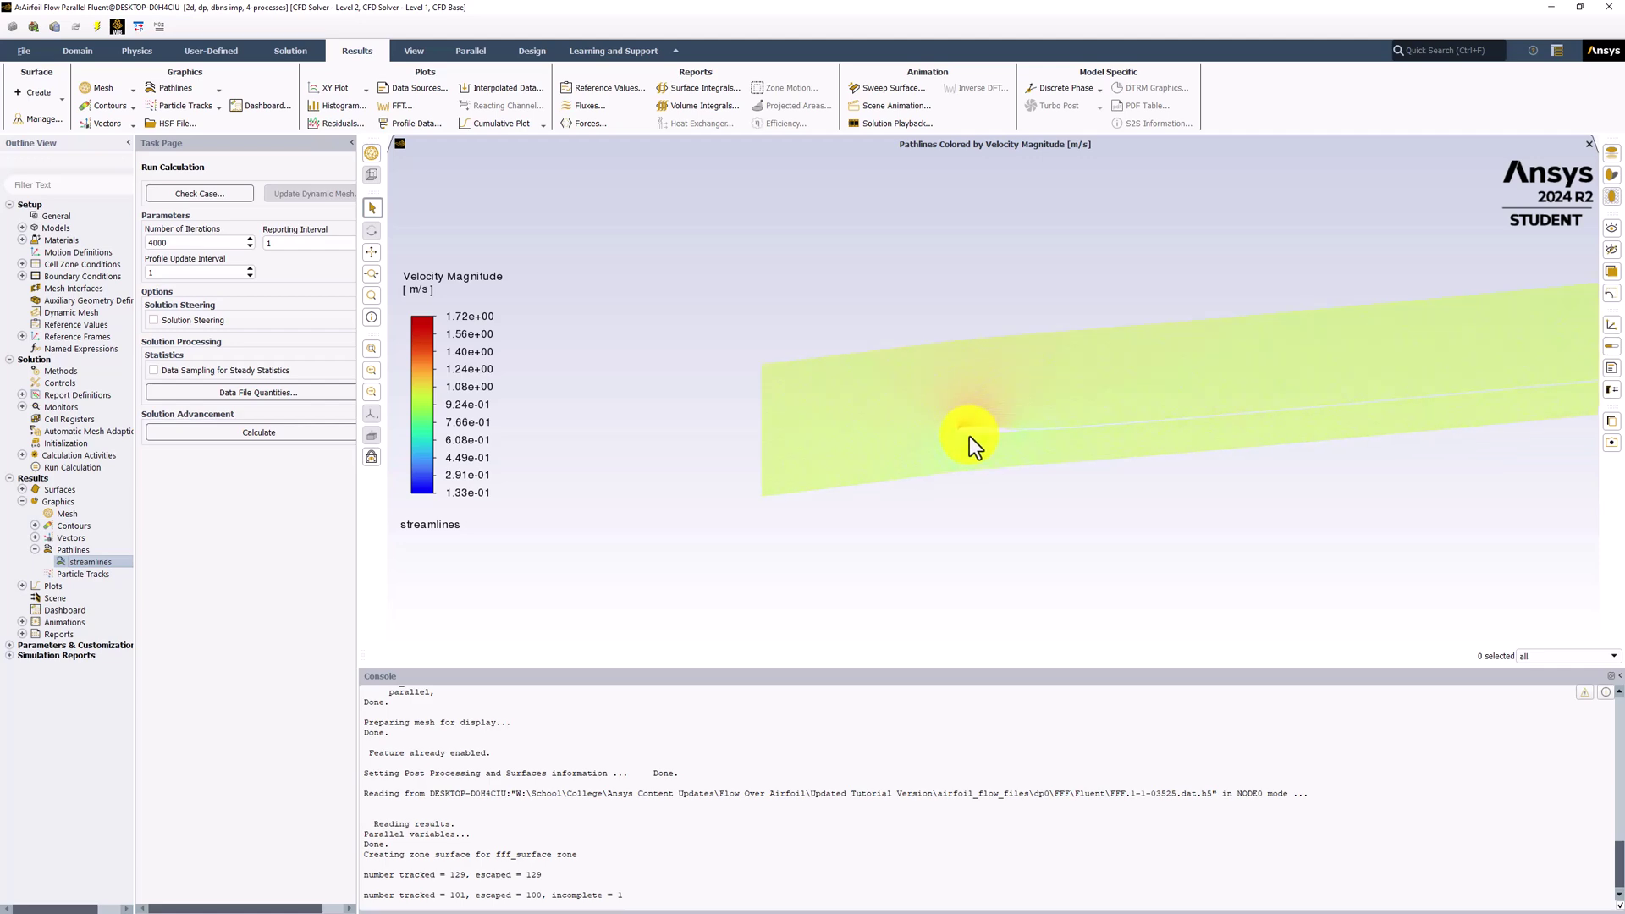
{"action": "scroll", "coordinate": [972, 434], "scroll_direction": "up", "scroll_amount": 8}
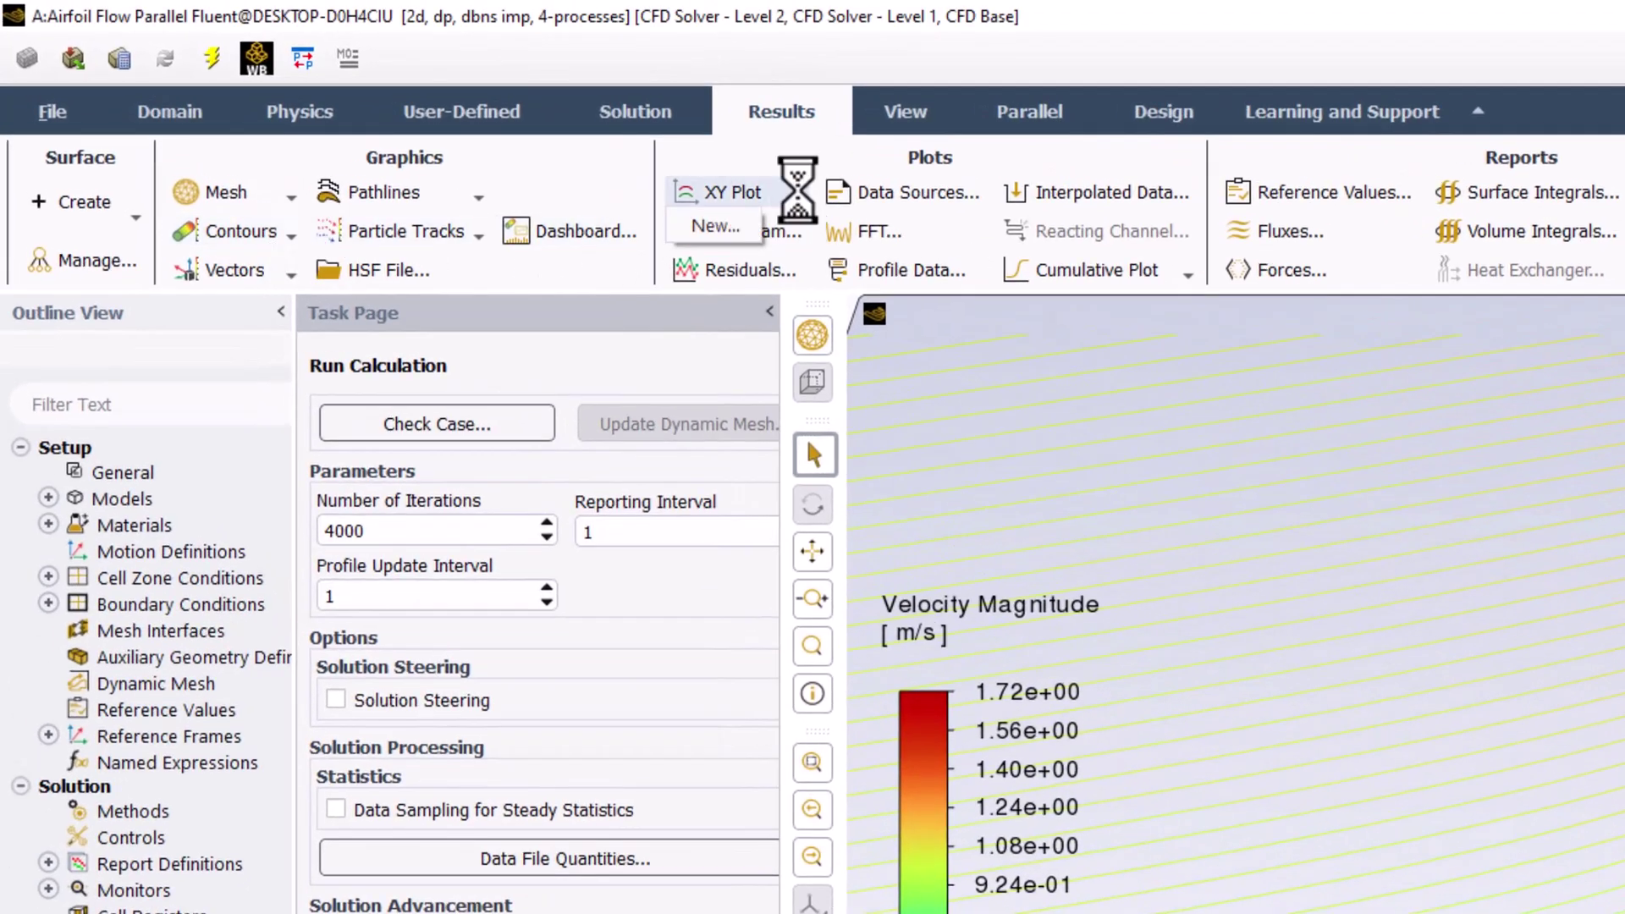
- Create a new XY plot named cp_plot showing Pressure Coefficient on the airfoil surface, and plot it
{"action": "left_click", "coordinate": [726, 228]}
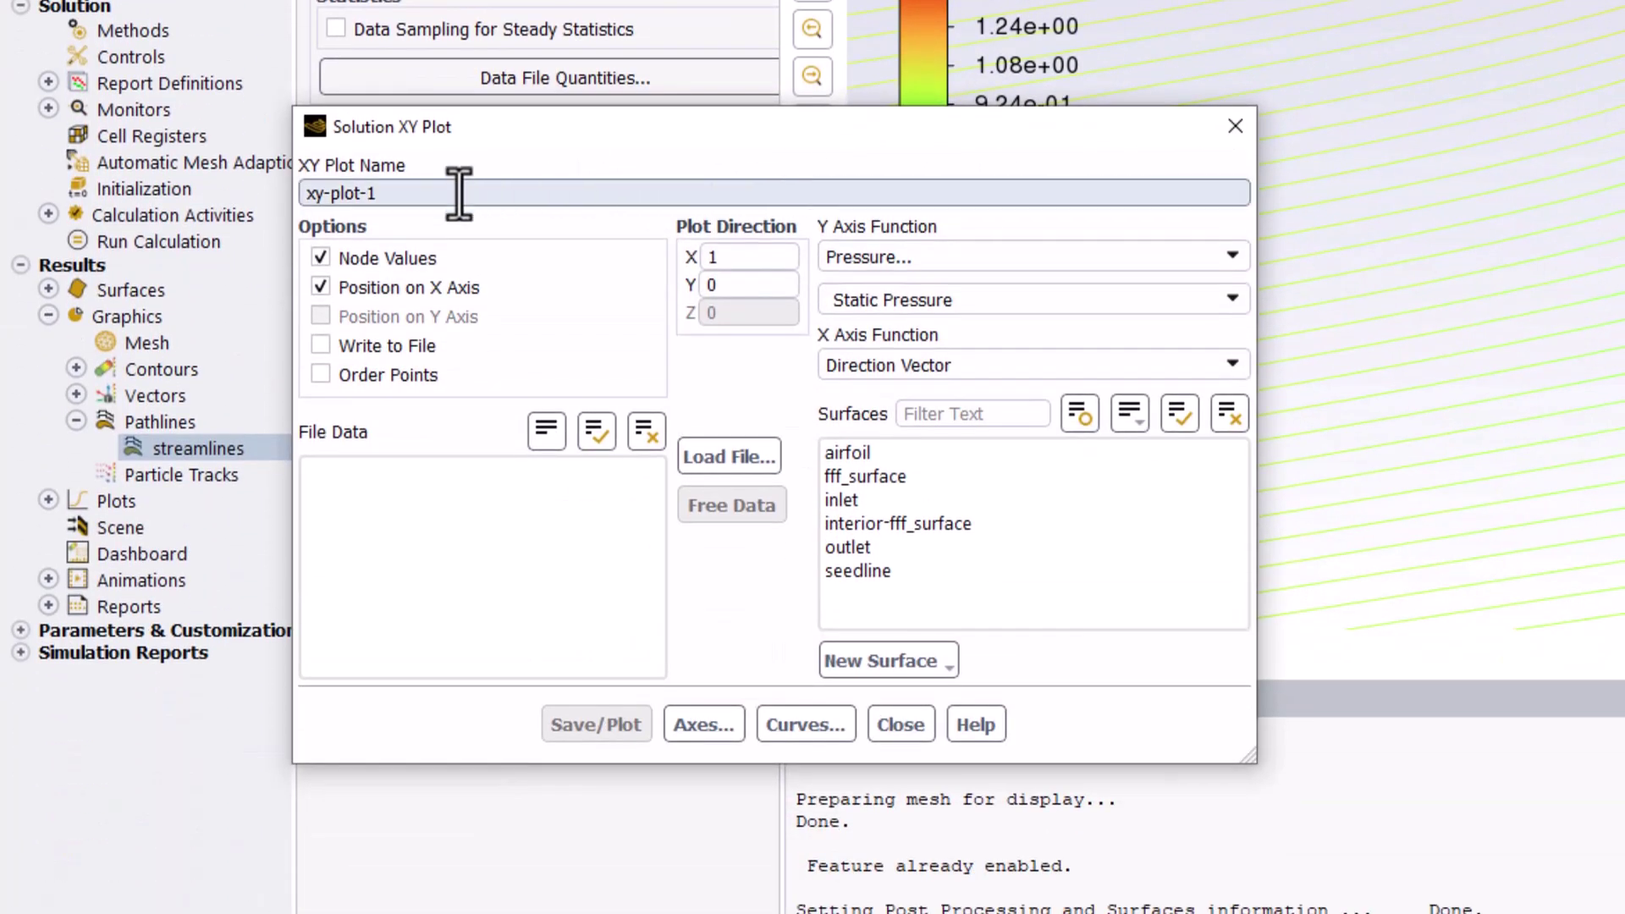
{"action": "left_click_drag", "start_coordinate": [459, 193], "coordinate": [199, 219]}
{"action": "type", "text": "cp_plot"}
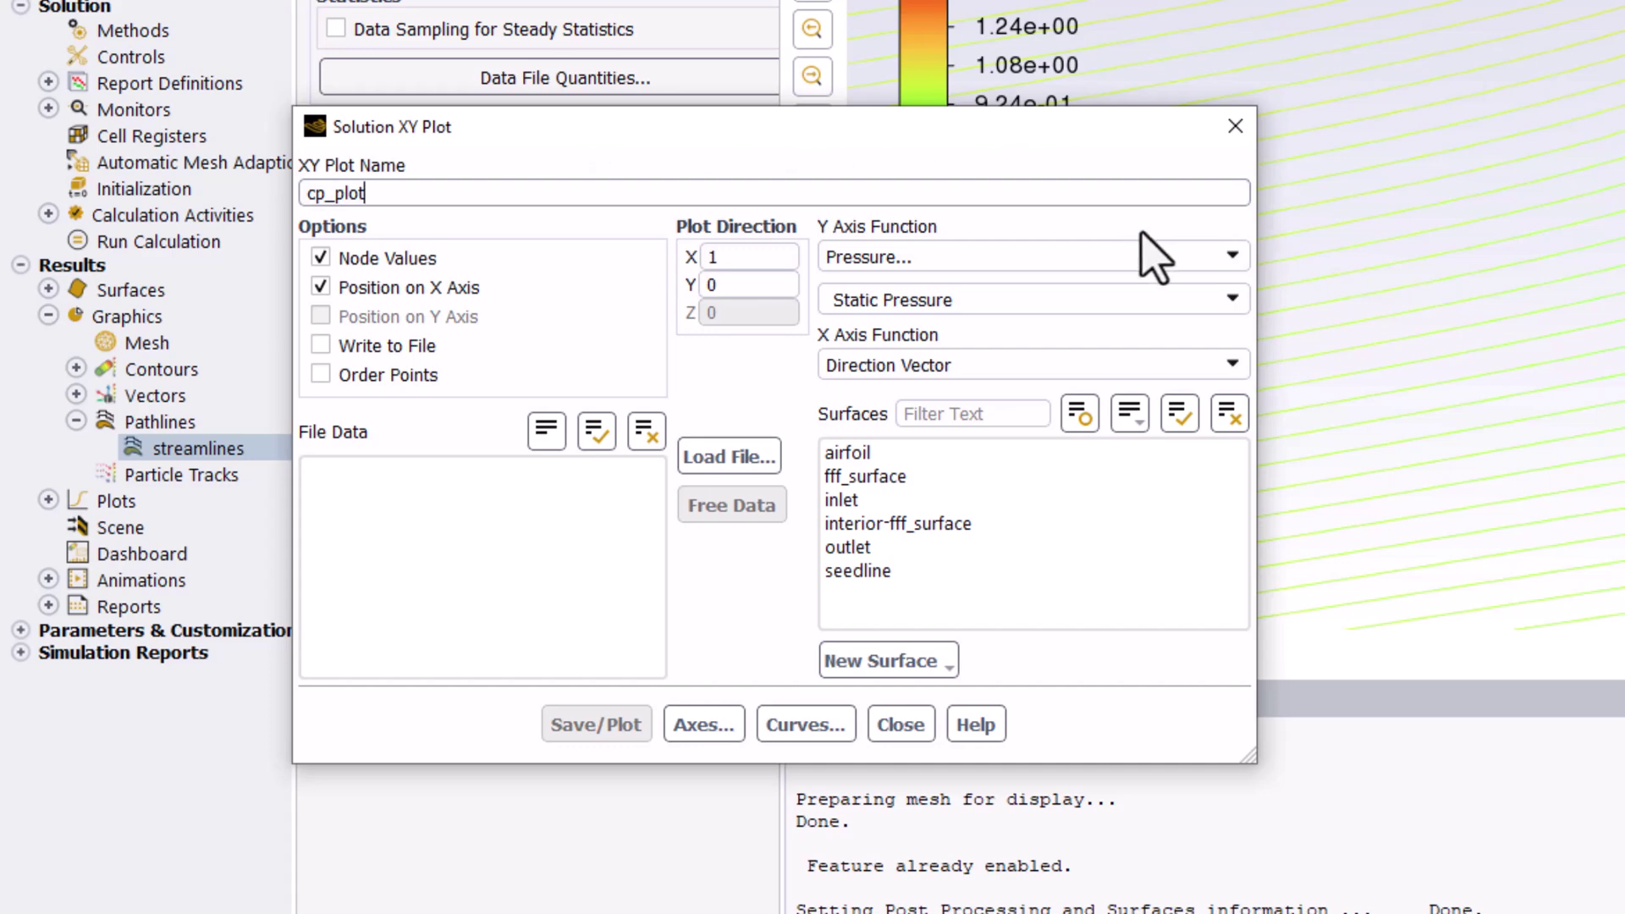
{"action": "left_click", "coordinate": [1192, 301]}
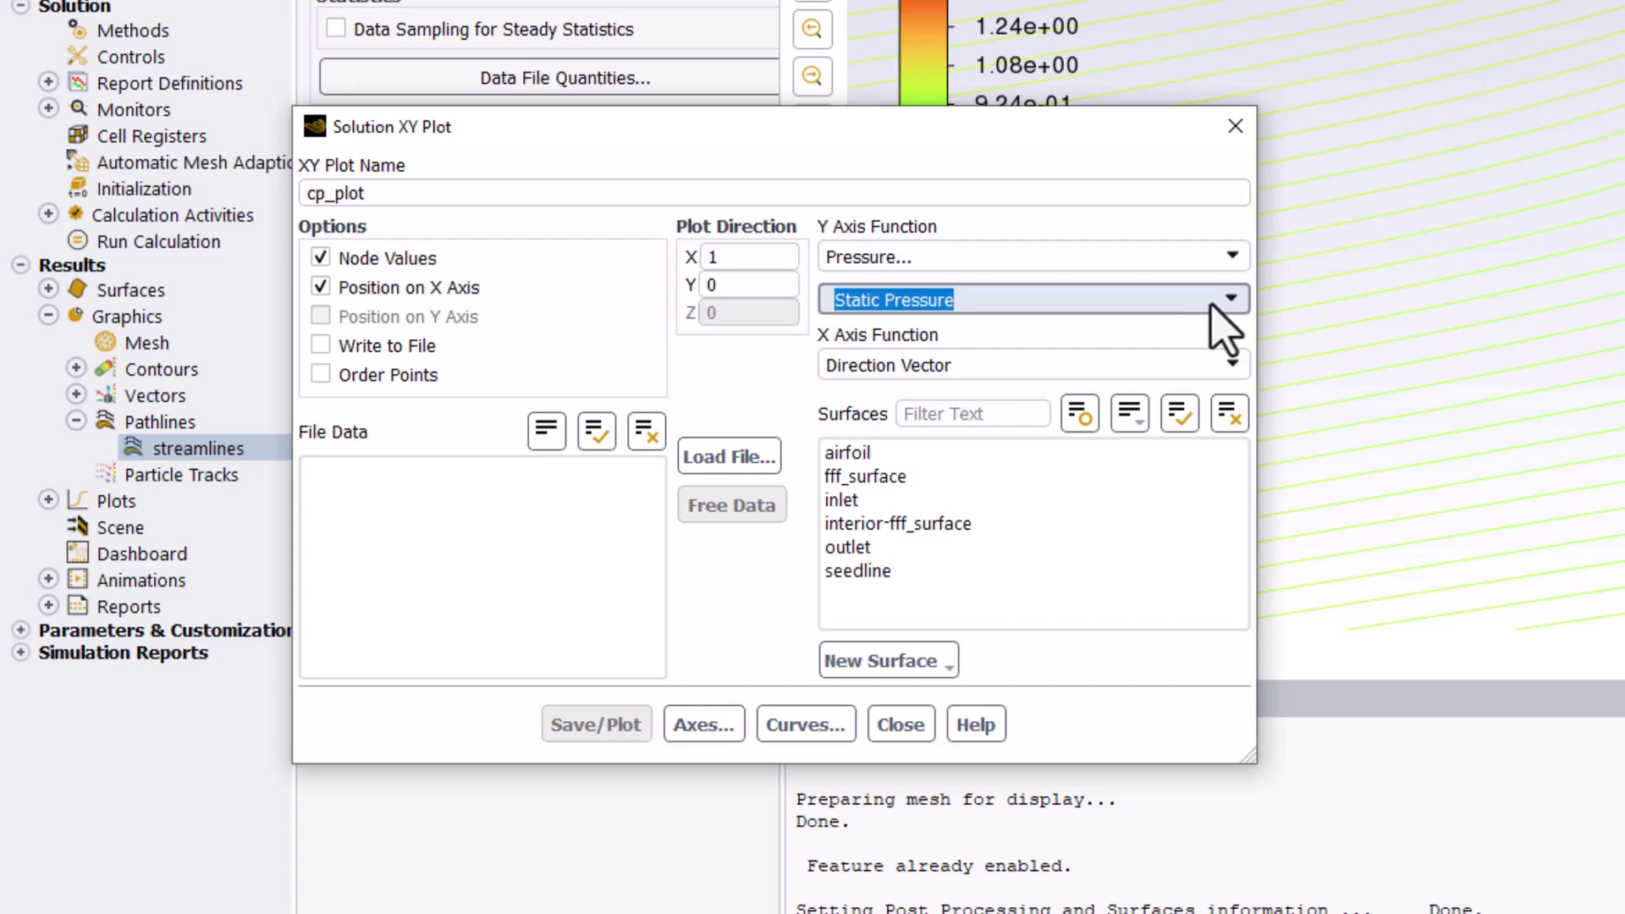
{"action": "left_click", "coordinate": [1229, 301]}
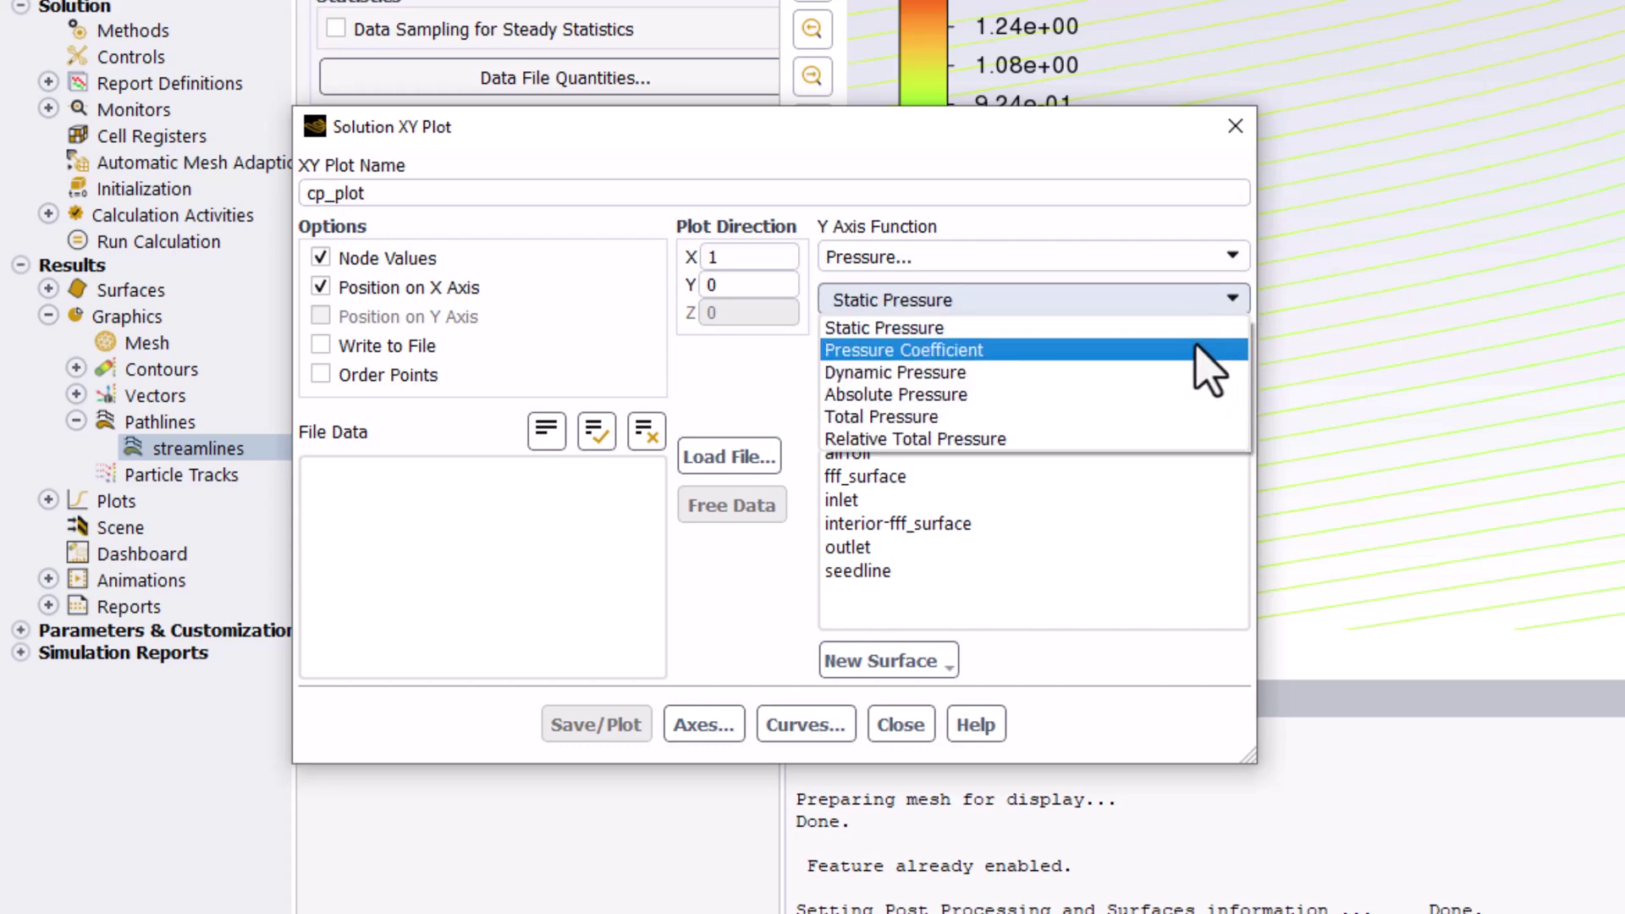
{"action": "left_click", "coordinate": [1210, 351]}
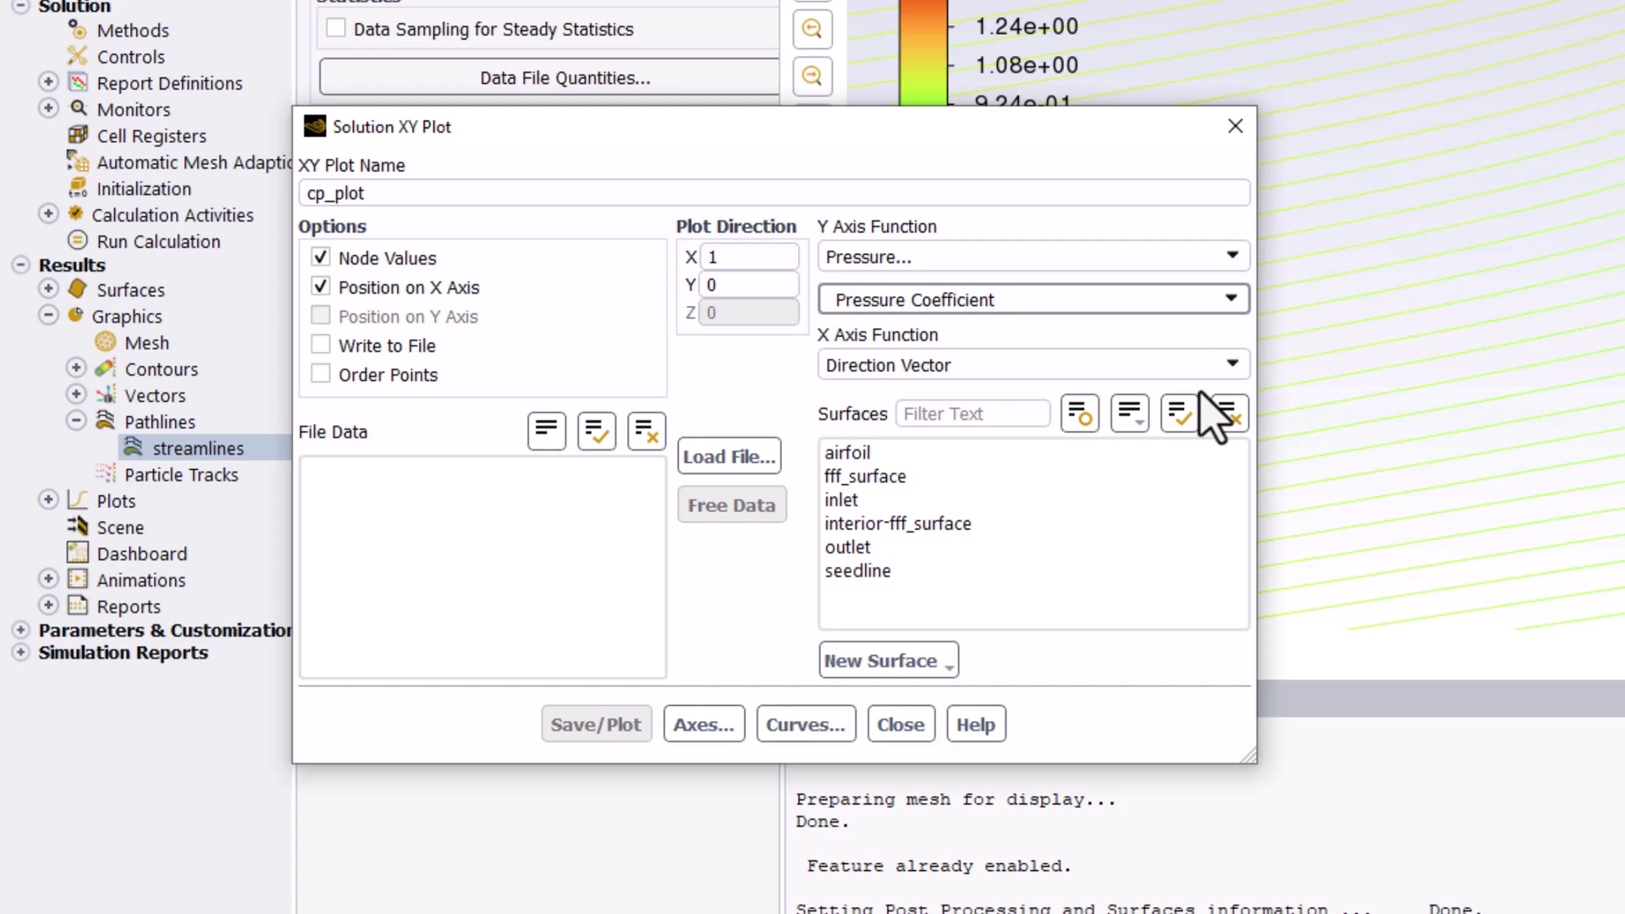
{"action": "left_click", "coordinate": [1206, 455]}
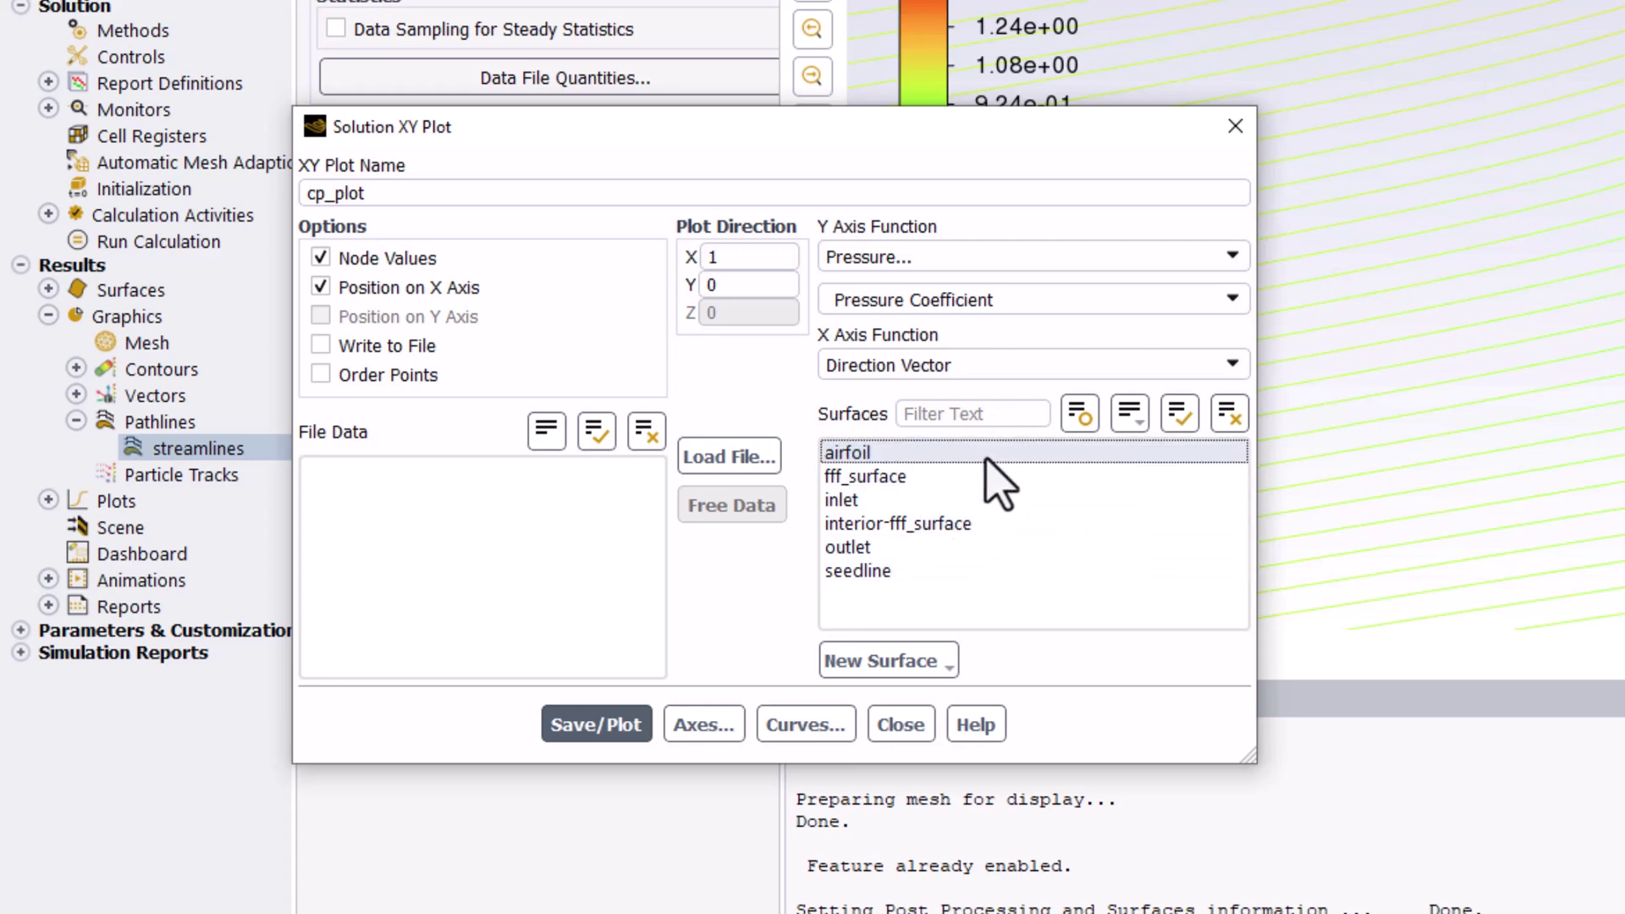
{"action": "left_click", "coordinate": [881, 452]}
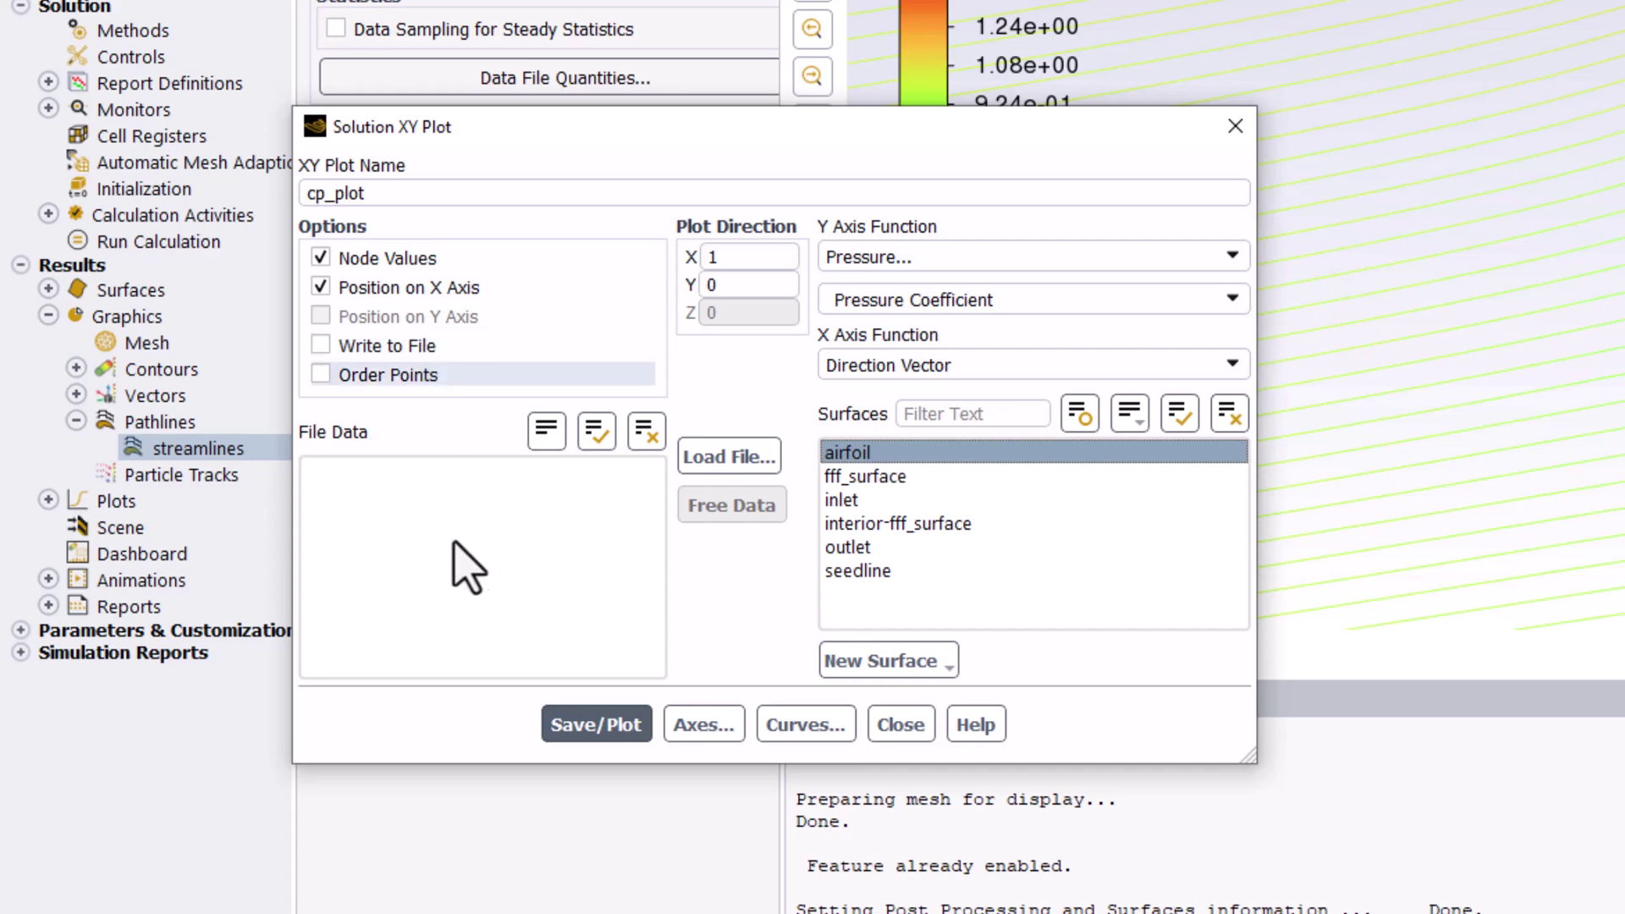
{"action": "left_click", "coordinate": [577, 726]}
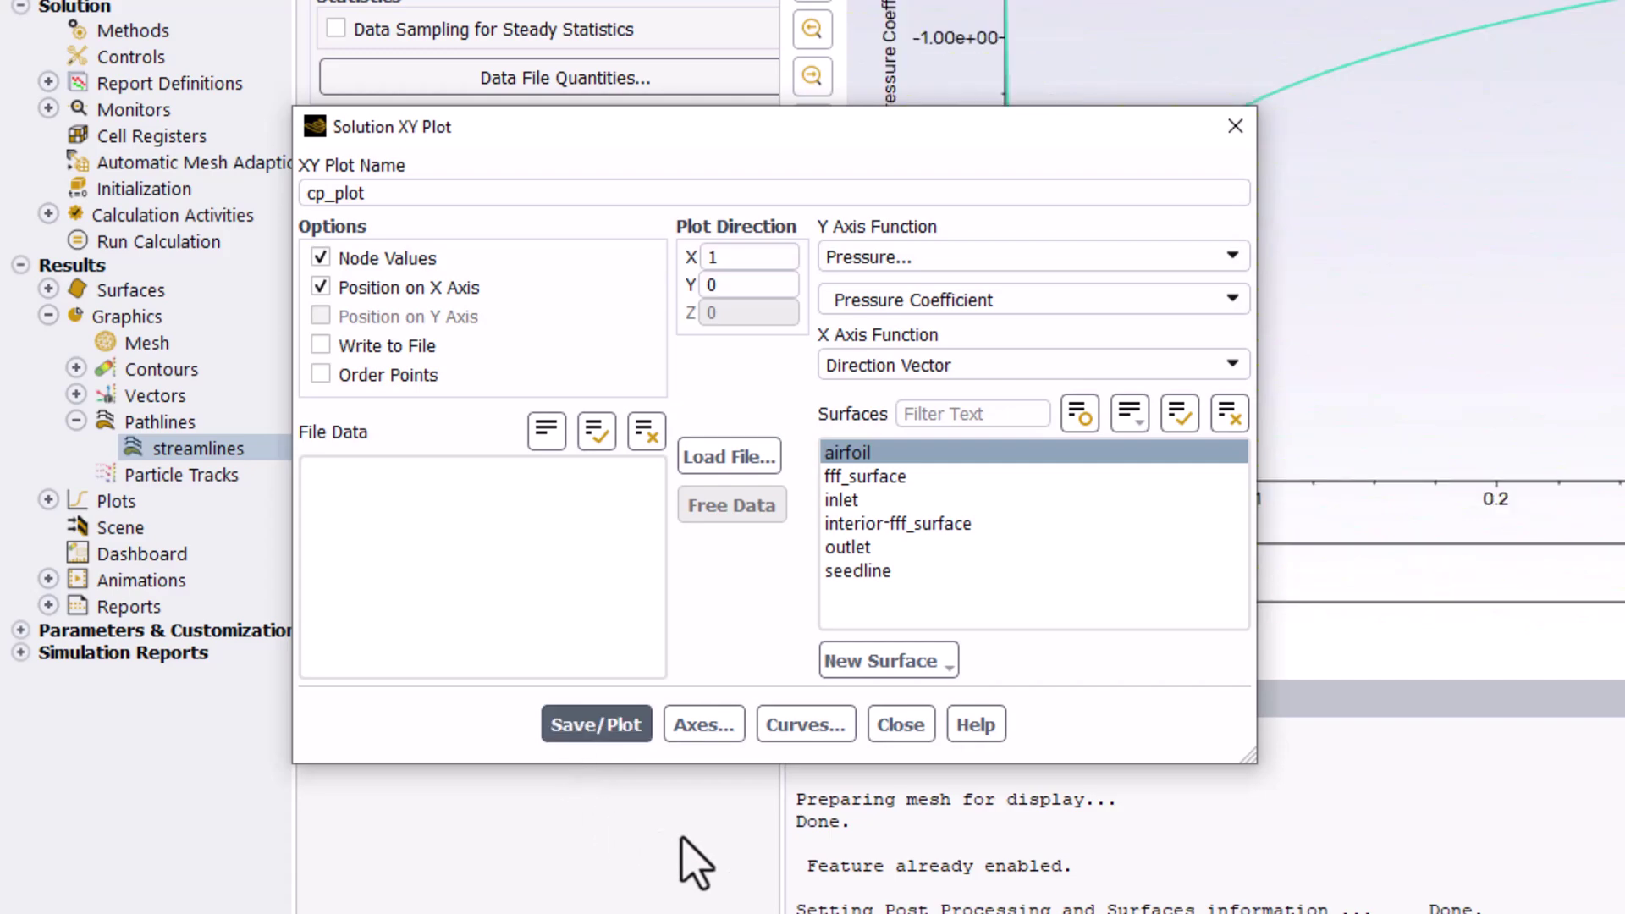
- Close the XY plot settings and inspect the airfoil Cp curve, peaking near 1.0 at the leading edge
{"action": "left_click", "coordinate": [890, 729]}
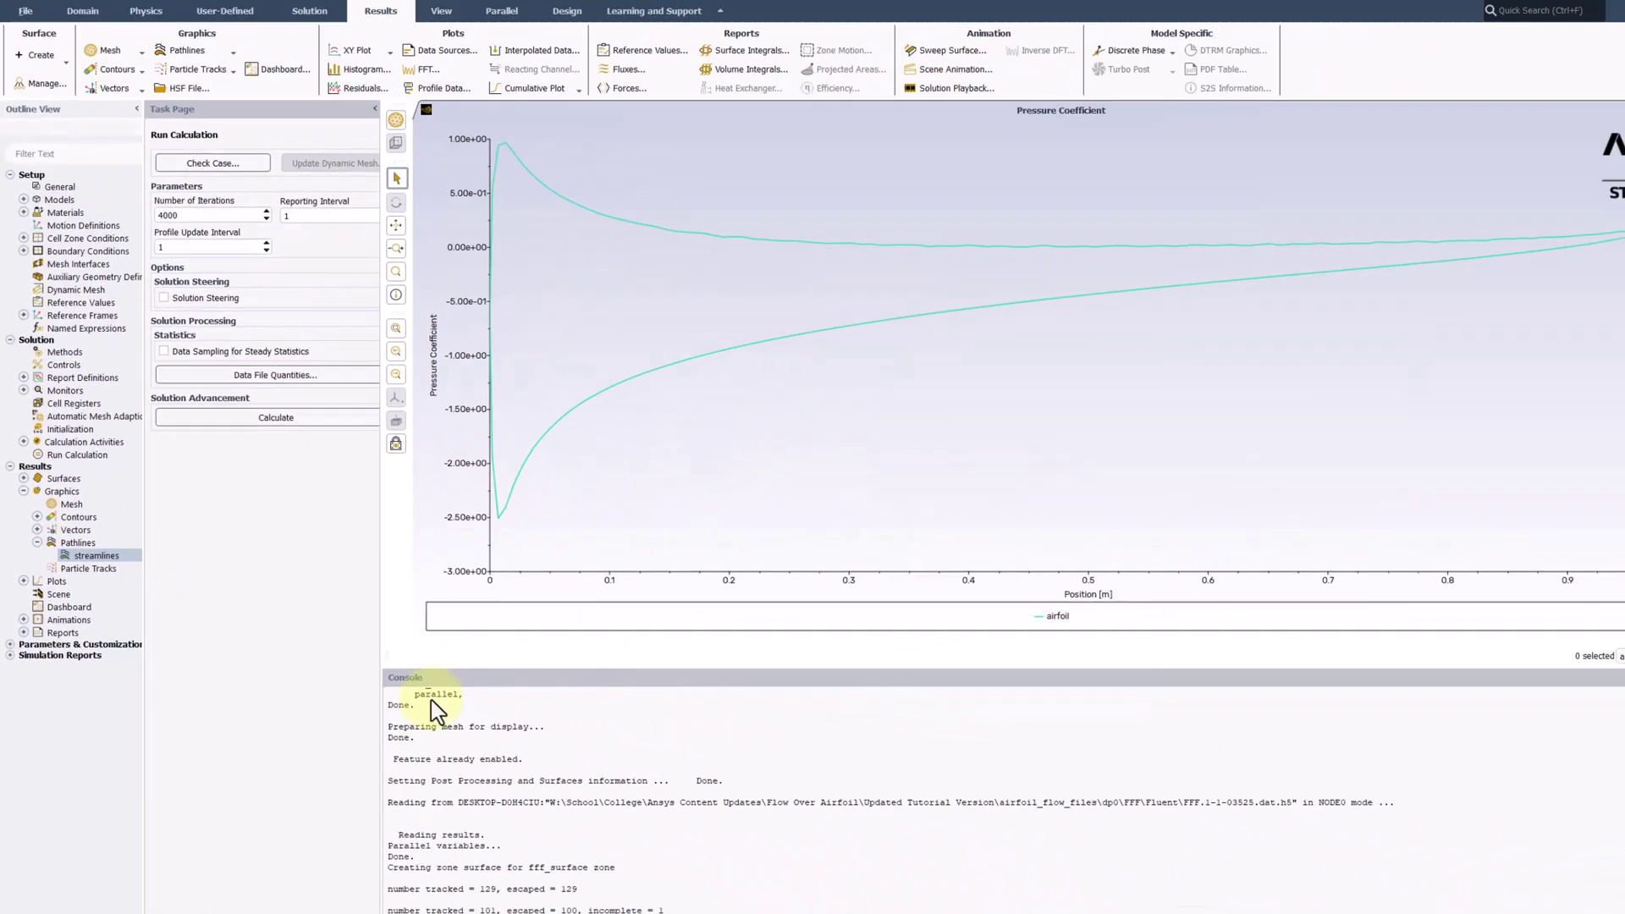
{"action": "left_click", "coordinate": [884, 749]}
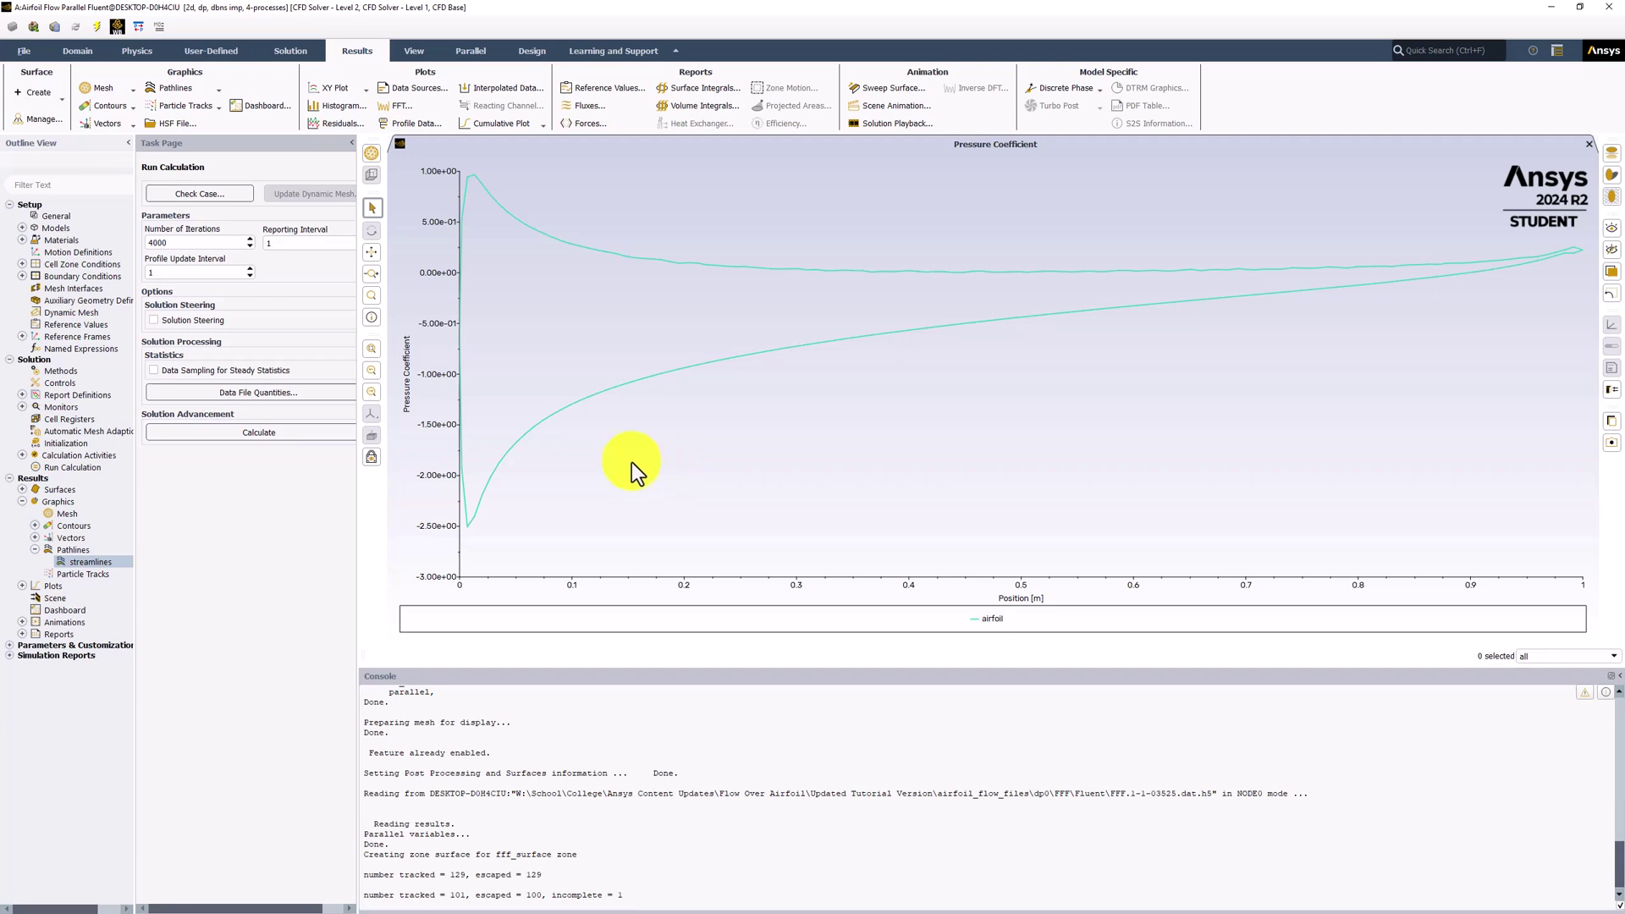
{"action": "mouse_move", "coordinate": [454, 272]}
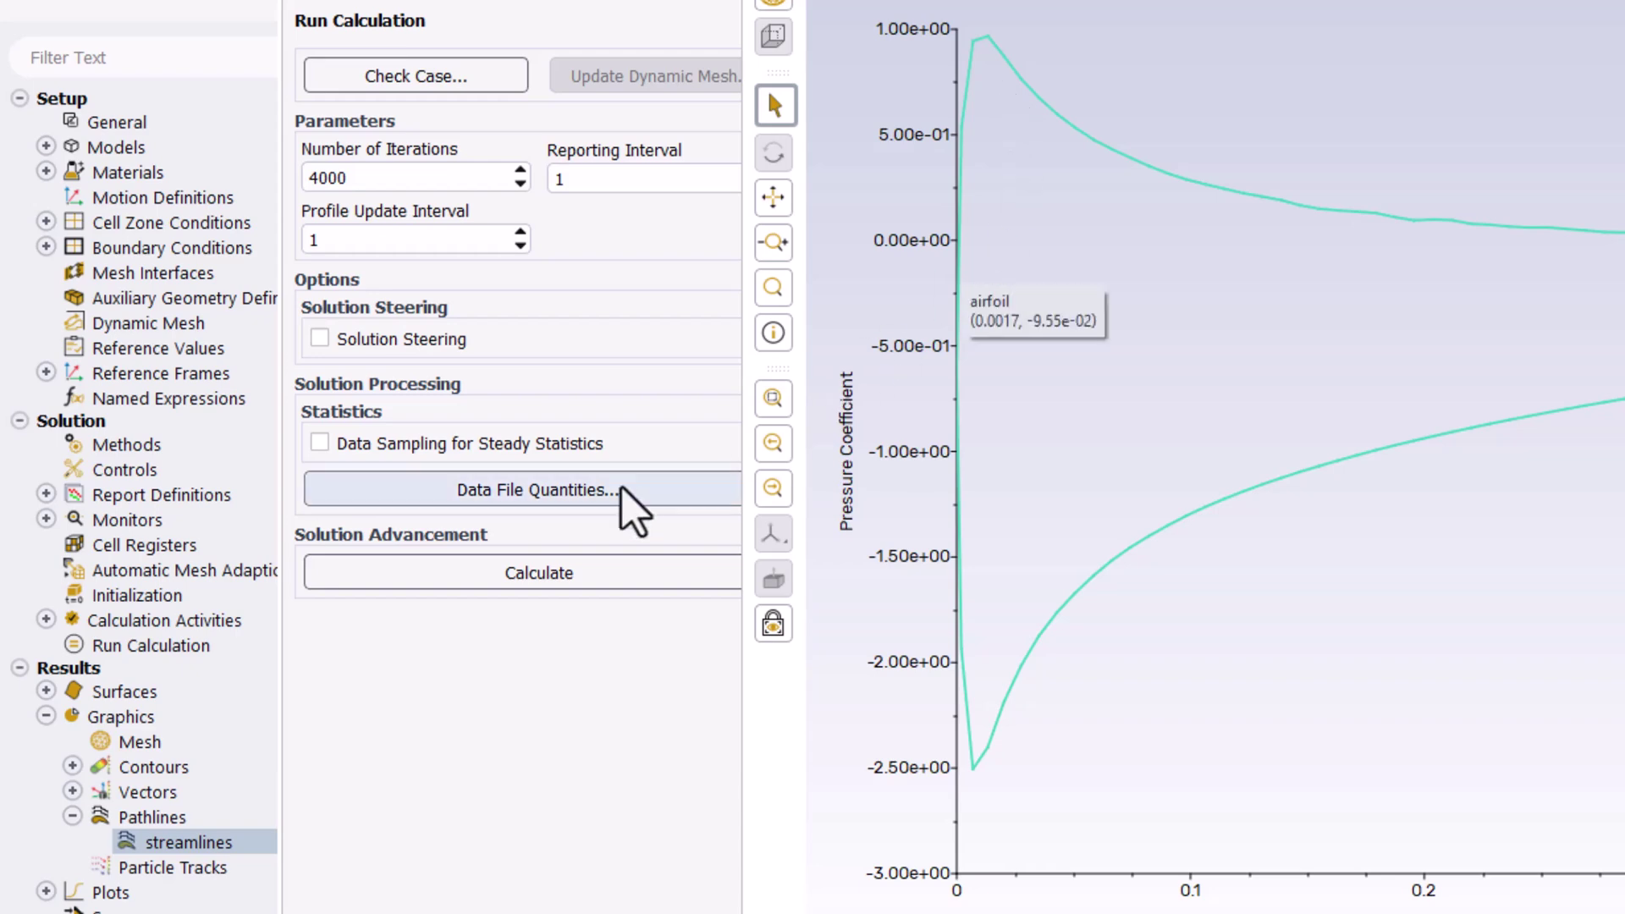
- Compute the cl report definition, giving an airfoil lift coefficient of 0.68174783
{"action": "left_click", "coordinate": [45, 495]}
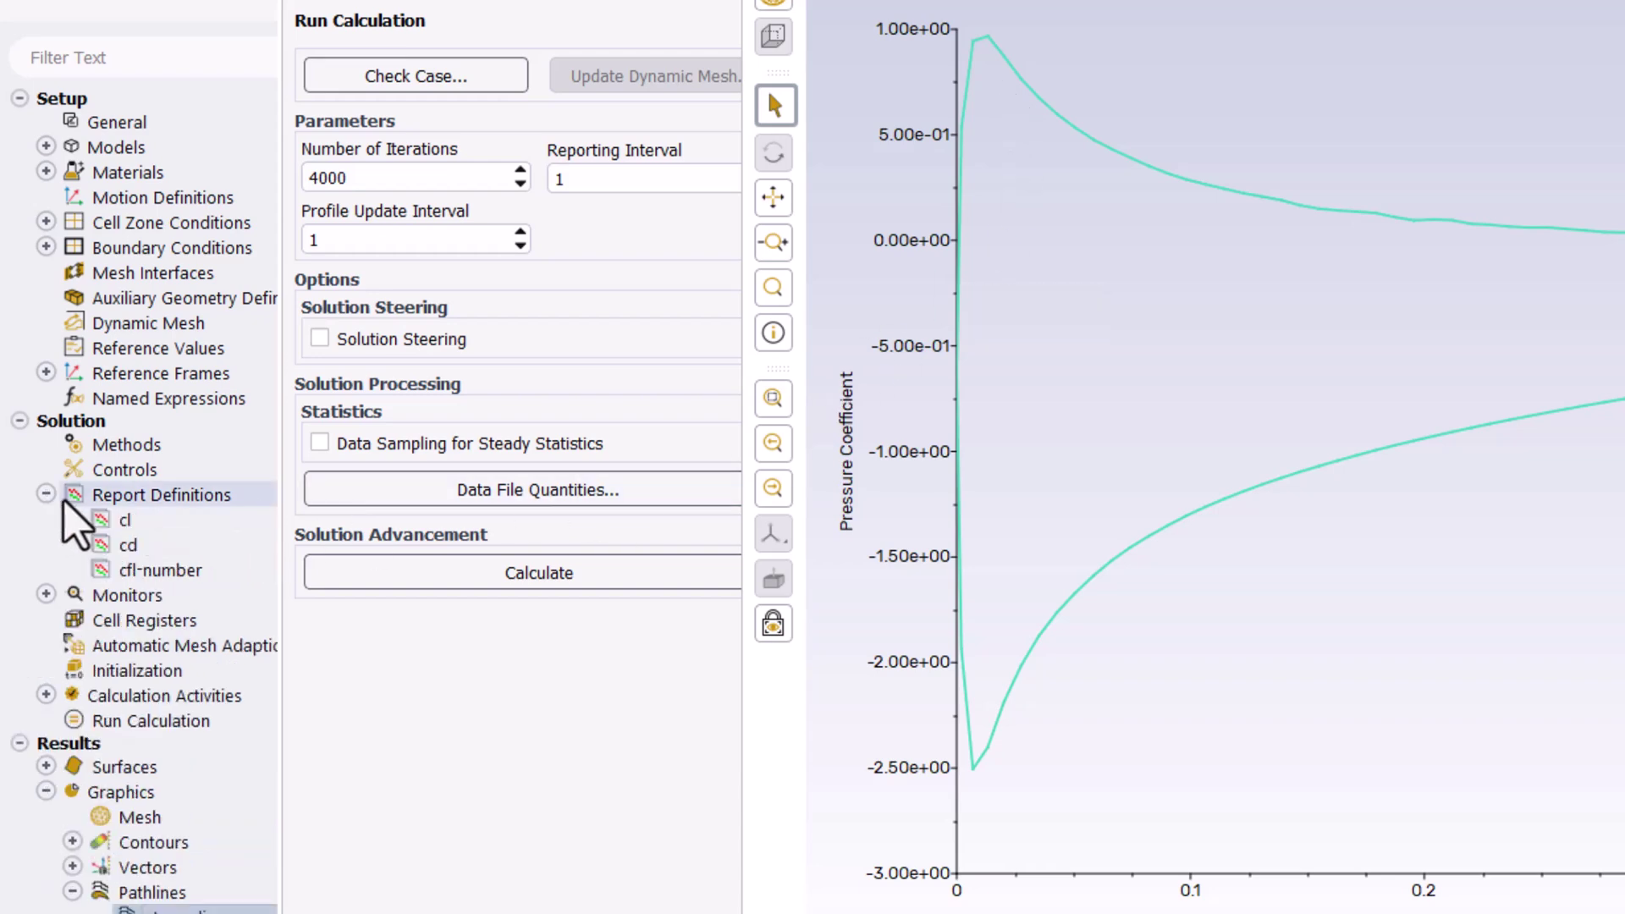
{"action": "left_click", "coordinate": [205, 523]}
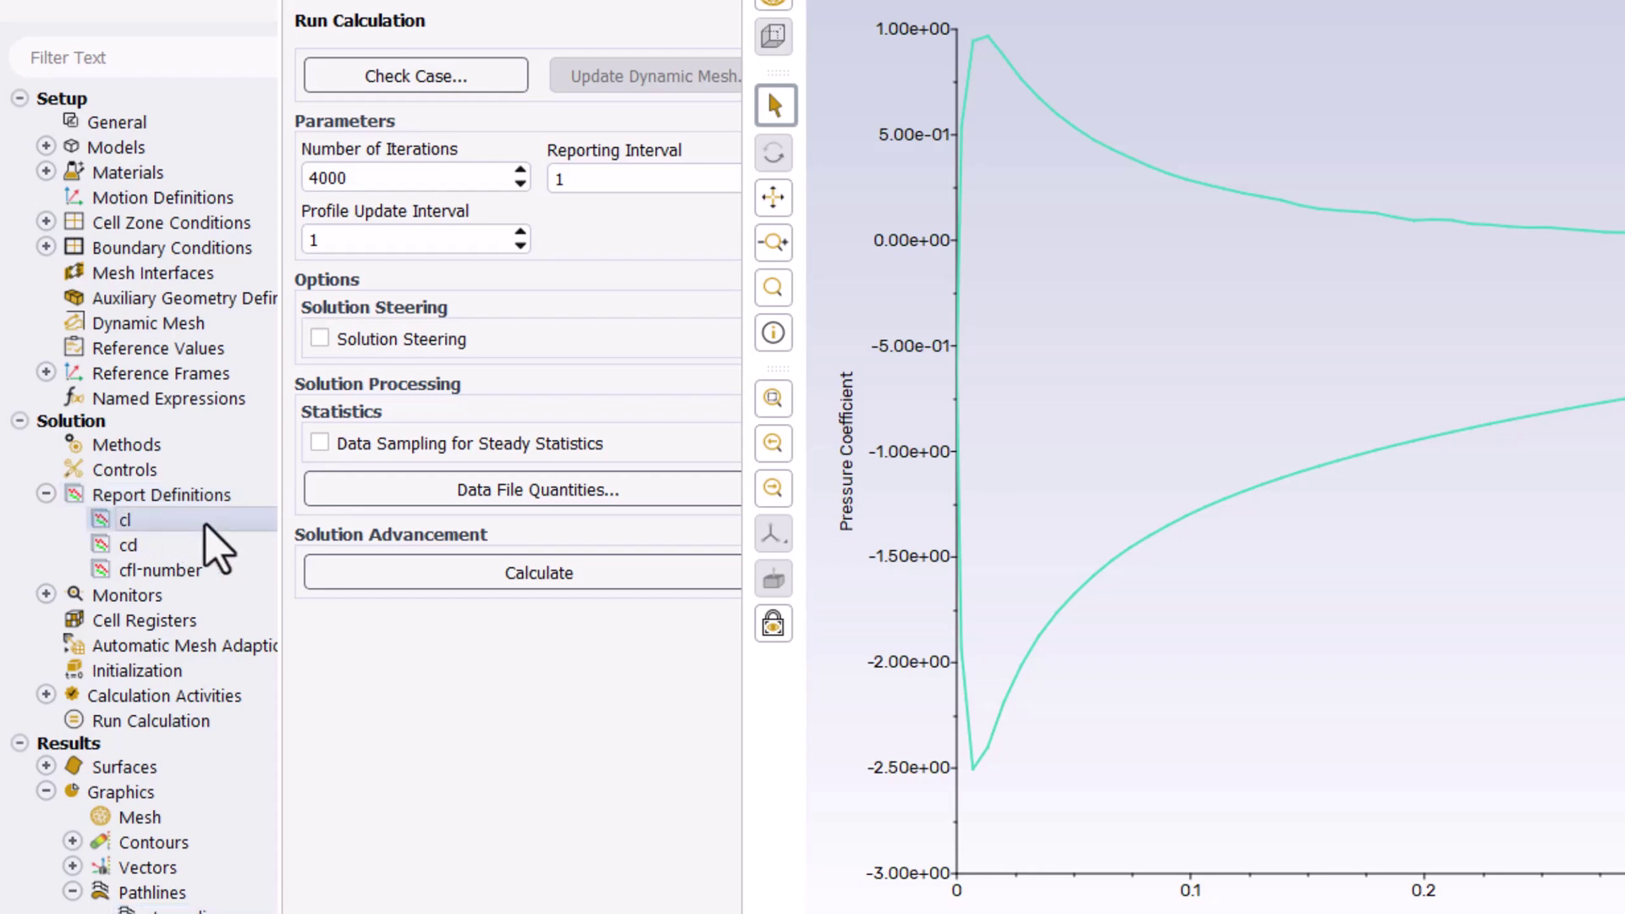
{"action": "double_click", "coordinate": [206, 522]}
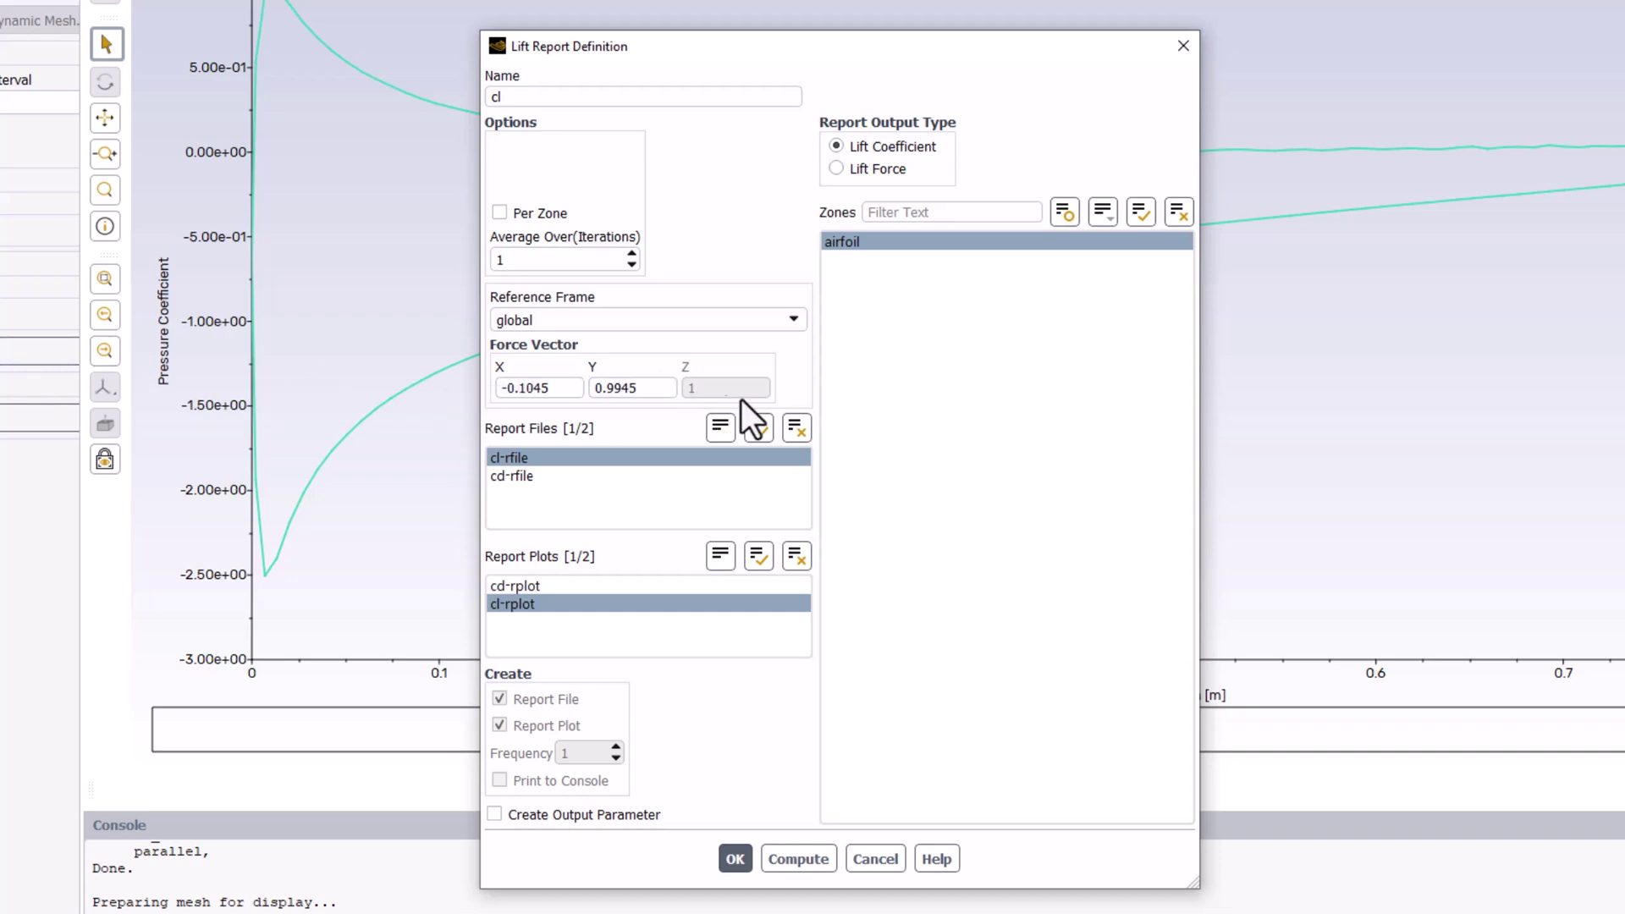
{"action": "left_click", "coordinate": [810, 853]}
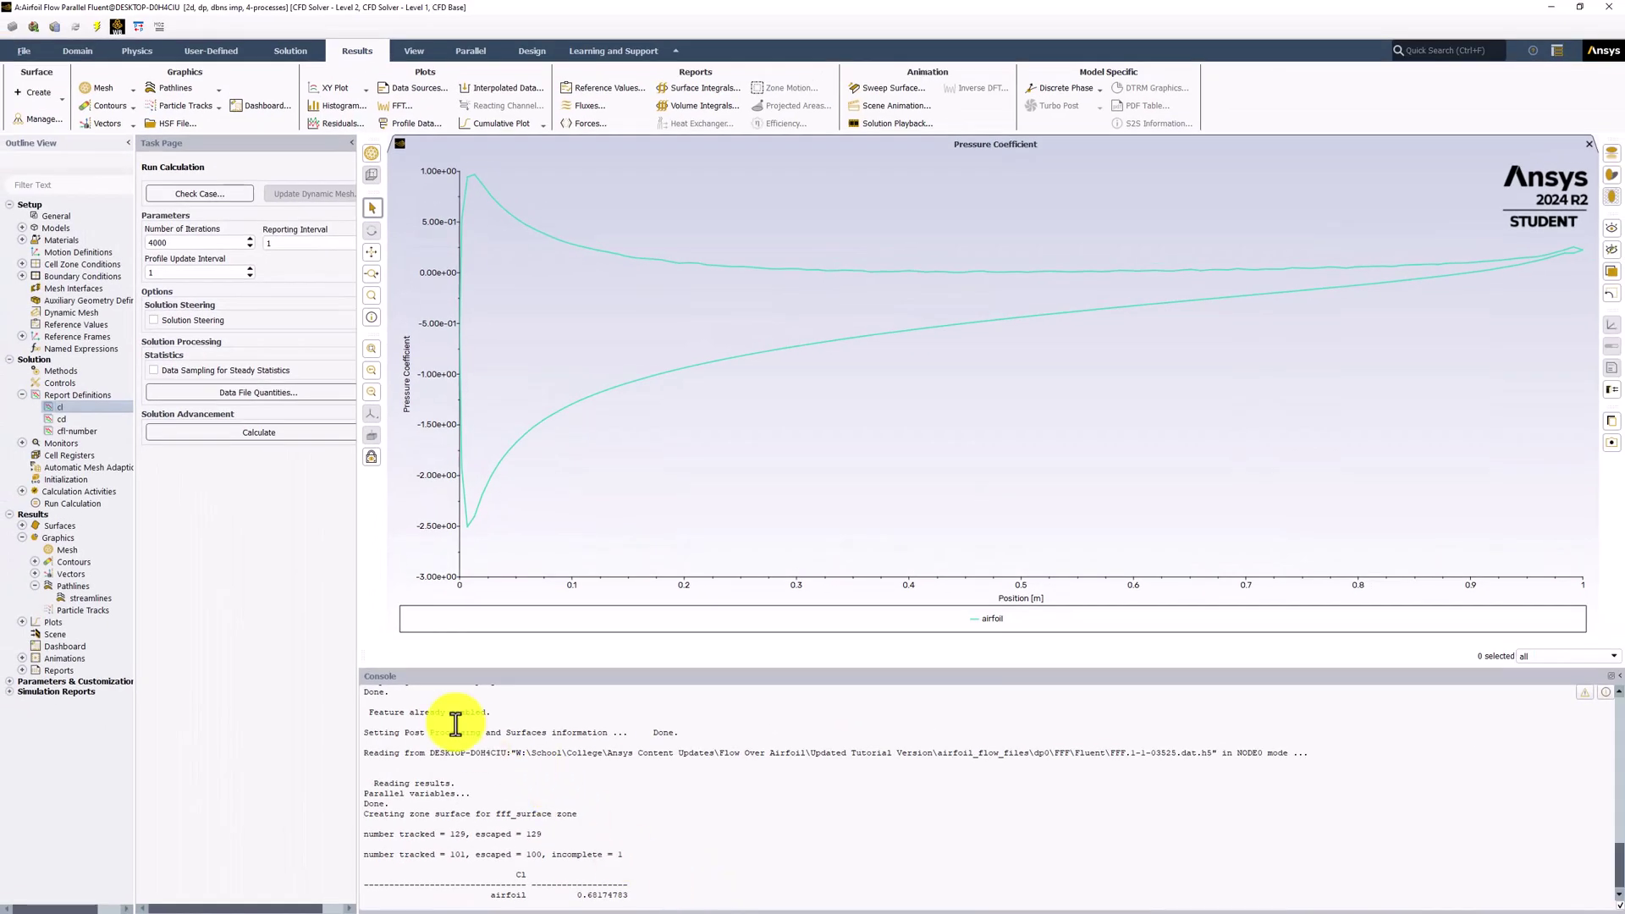
- Compute the cd report definition, giving a drag coefficient of 0.0060766764, and close the dialog
{"action": "double_click", "coordinate": [84, 420]}
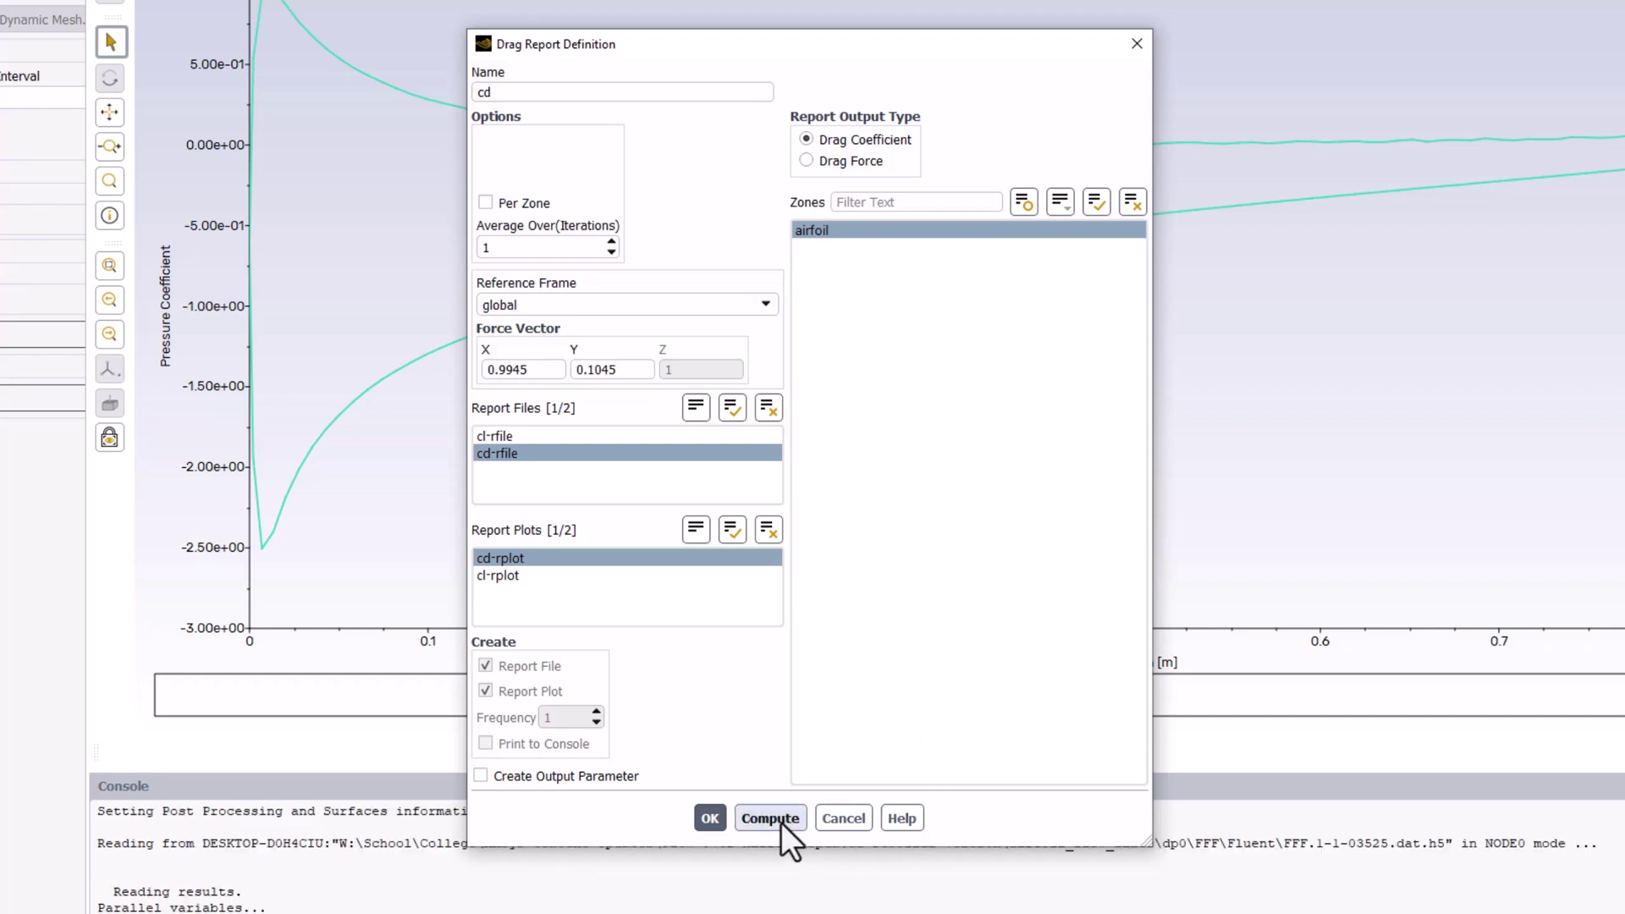
{"action": "left_click", "coordinate": [1138, 41]}
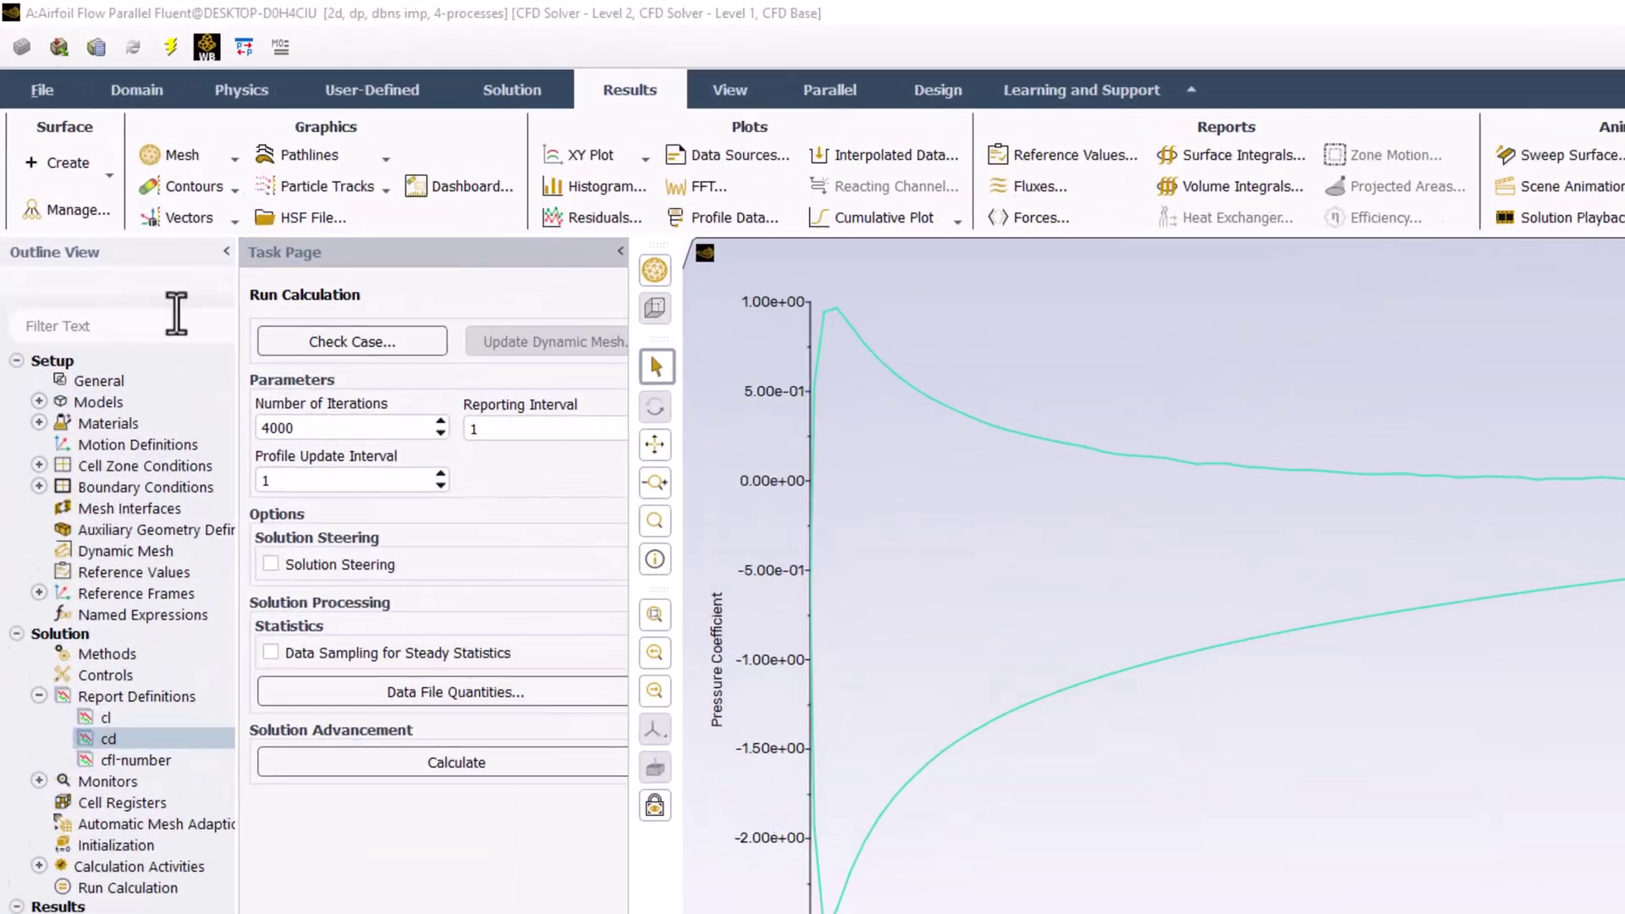
- Save the project, keeping the settings changes for current and future calculations
{"action": "left_click", "coordinate": [49, 101]}
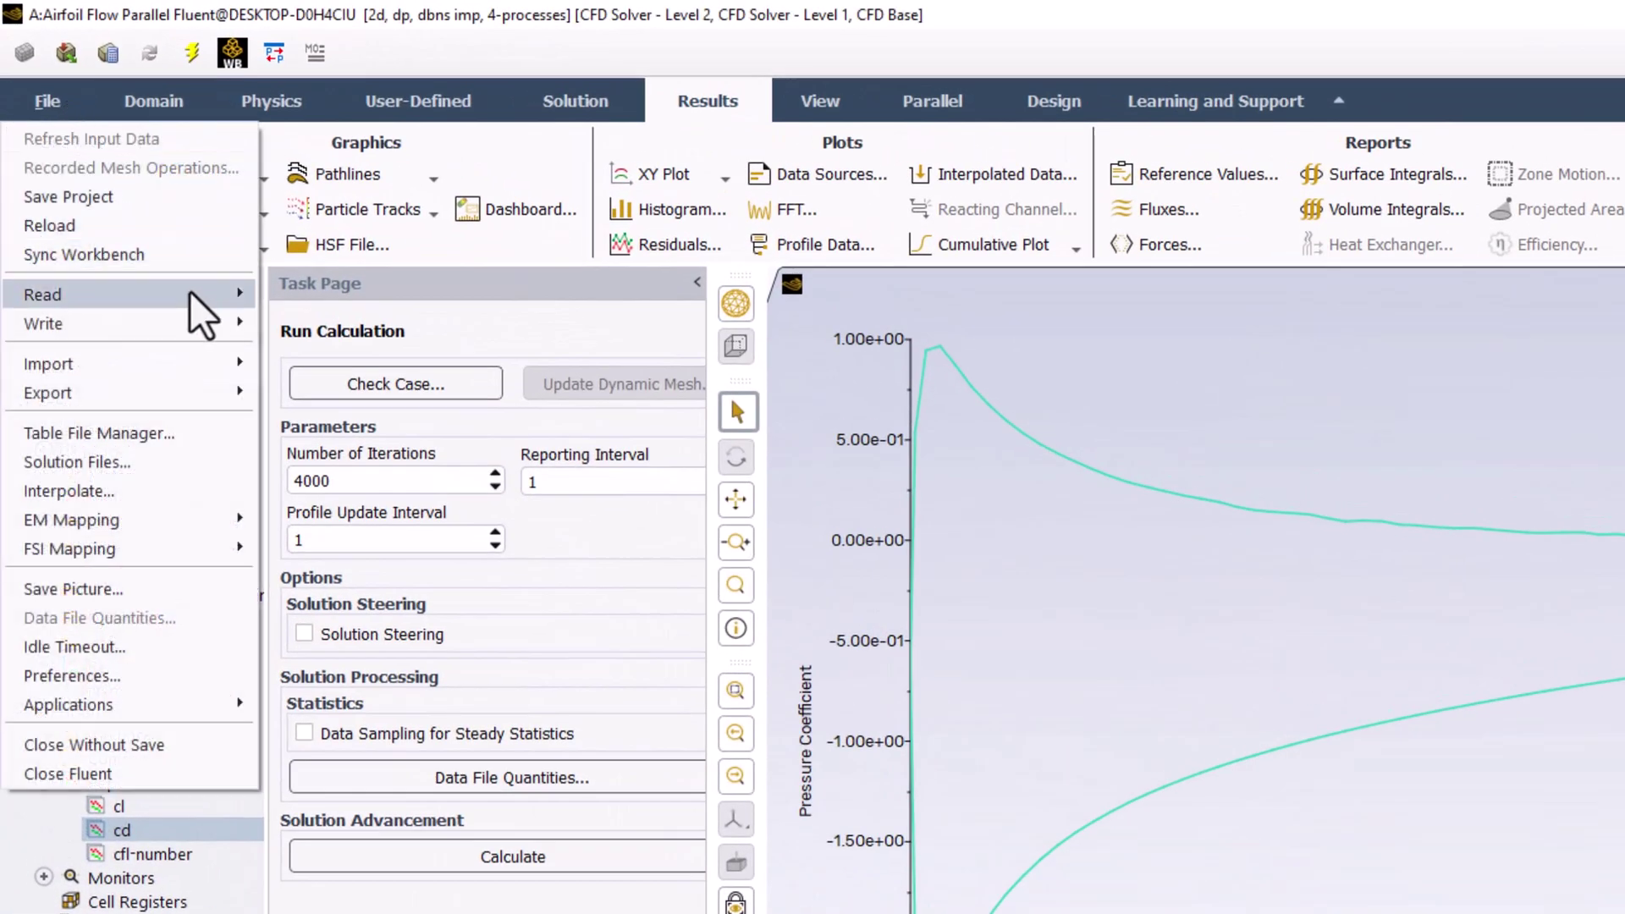
{"action": "left_click", "coordinate": [161, 198]}
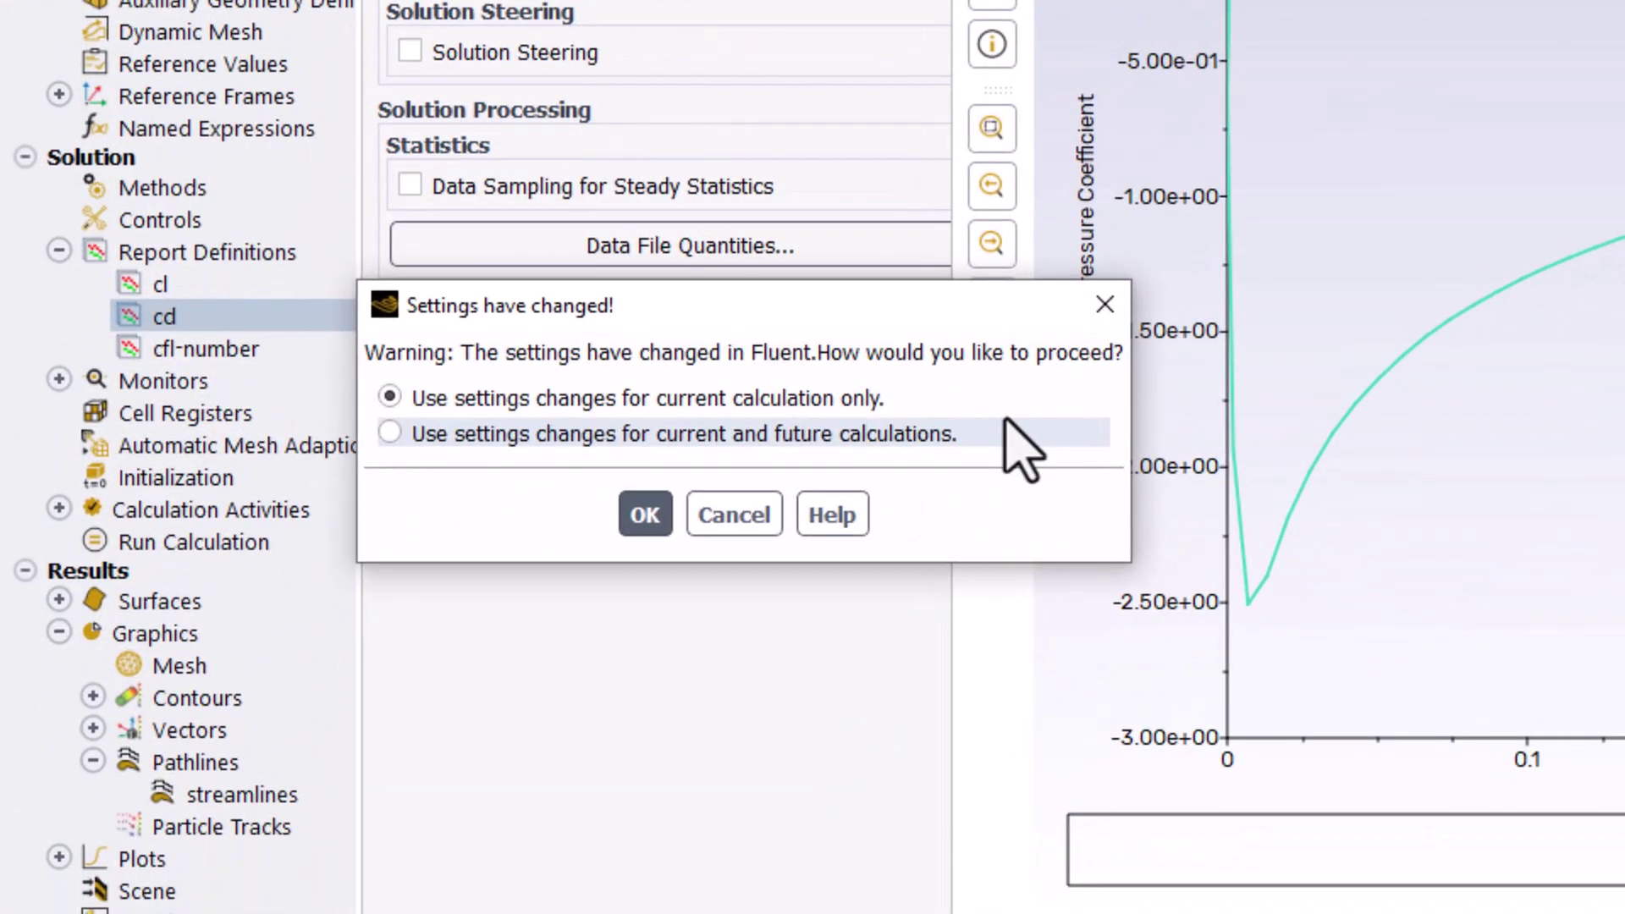
{"action": "left_click", "coordinate": [1007, 421]}
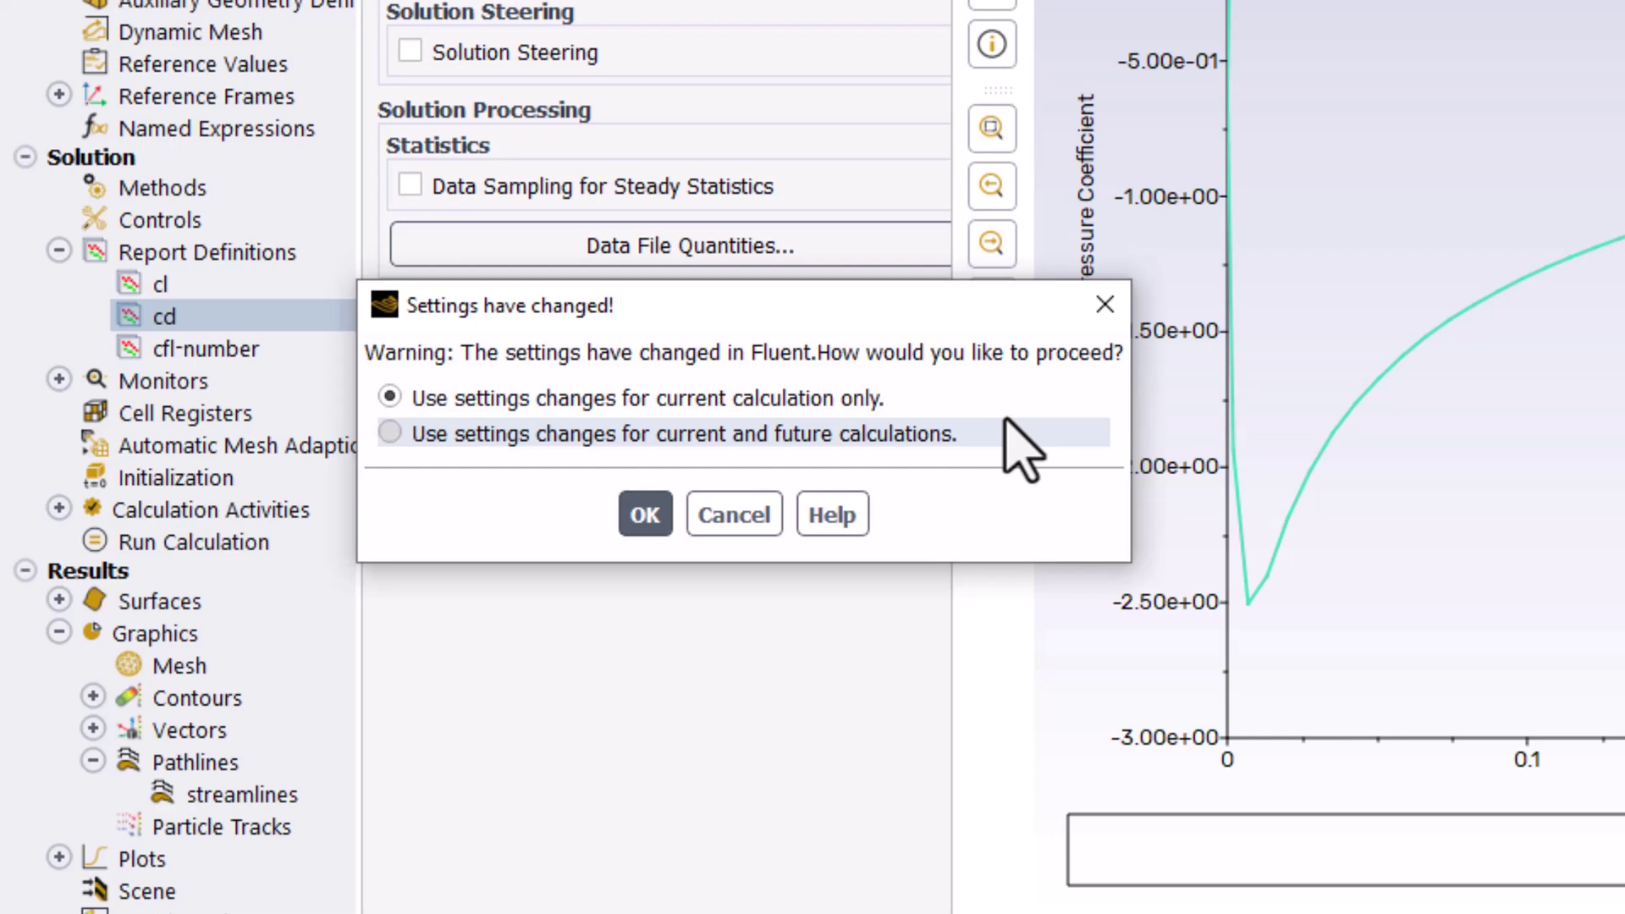